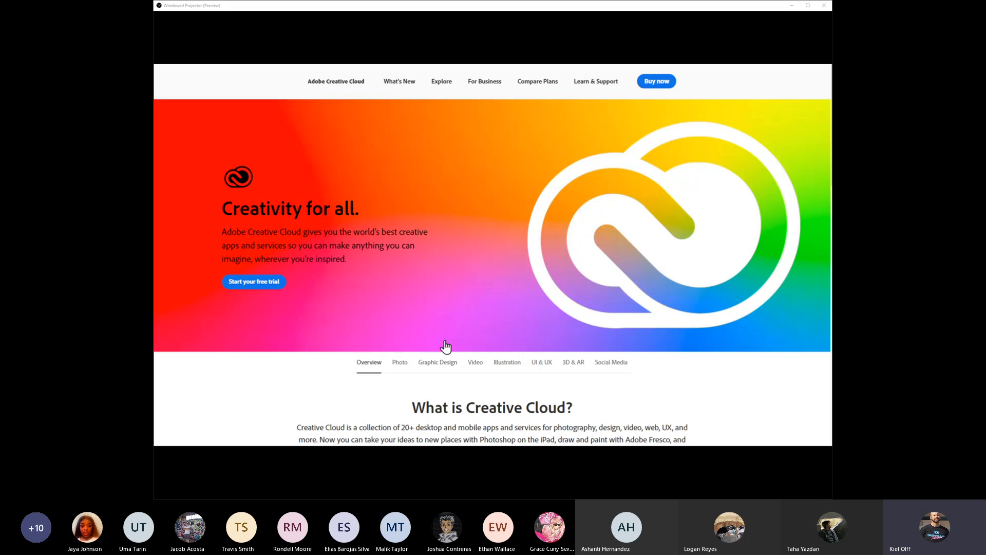
- Look over the Creative Cloud web page, switch to the Creative Cloud desktop app and view the account menu
{"action": "scroll", "coordinate": [384, 334], "scroll_direction": "down", "scroll_amount": 2}
{"action": "scroll", "coordinate": [384, 335], "scroll_direction": "up", "scroll_amount": 2}
{"action": "key", "text": "alt+Tab"}
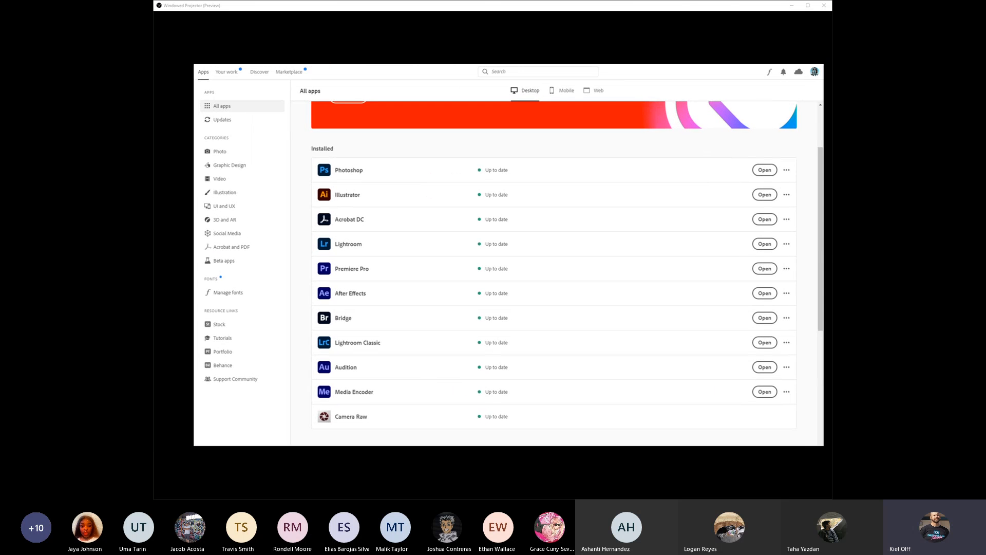
{"action": "scroll", "coordinate": [466, 234], "scroll_direction": "up", "scroll_amount": 3}
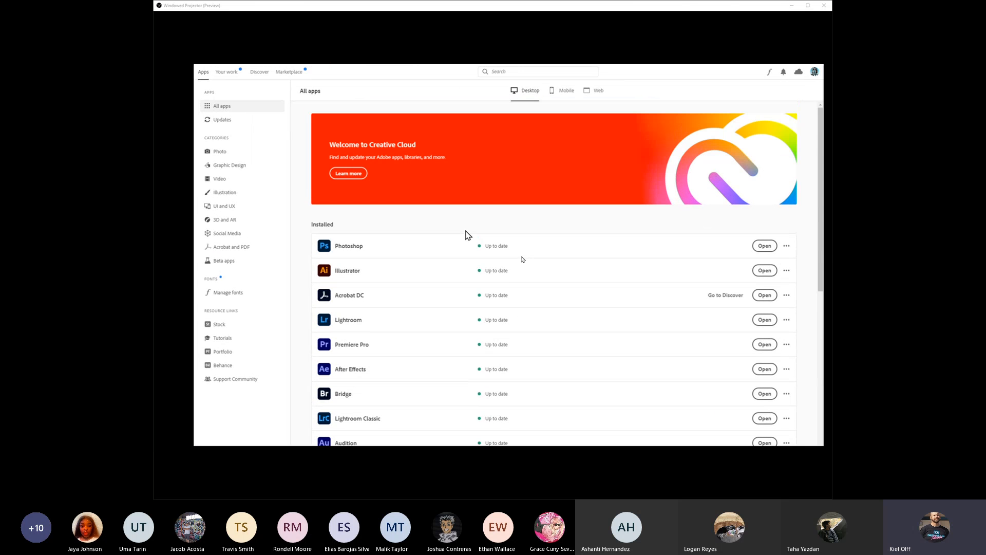
{"action": "left_click", "coordinate": [814, 72]}
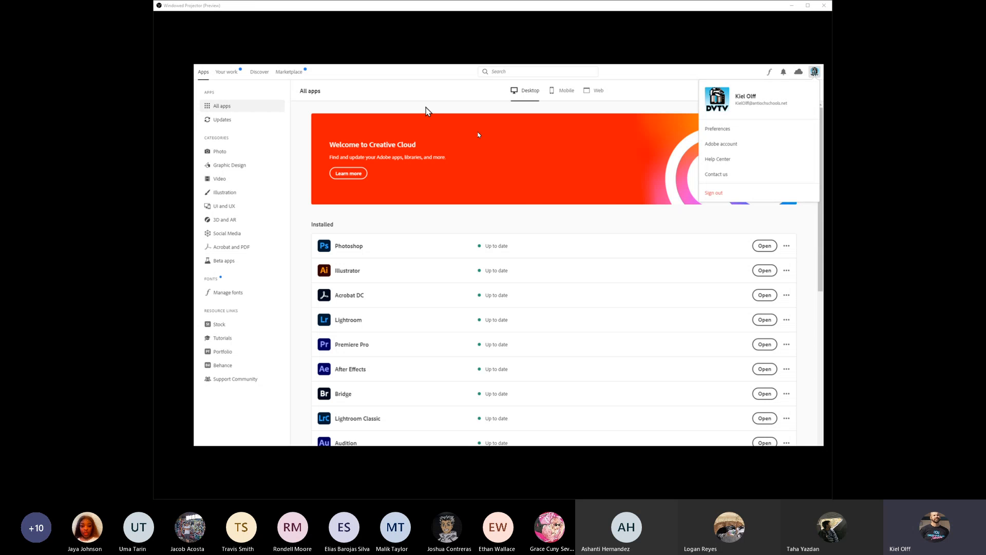
{"action": "left_click", "coordinate": [479, 135]}
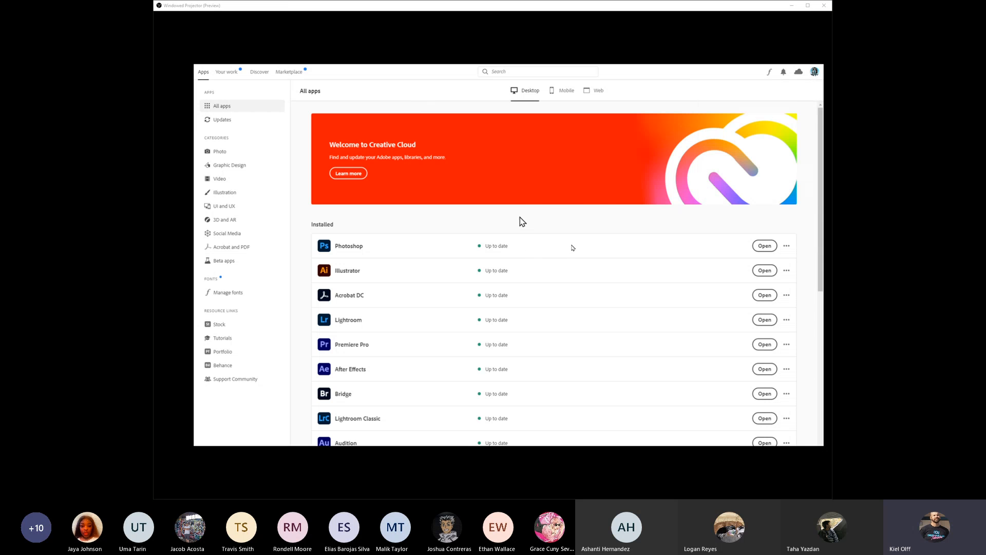
- Examine the installed desktop apps and the further apps available for installation in the subscription
{"action": "scroll", "coordinate": [522, 222], "scroll_direction": "down", "scroll_amount": 5}
{"action": "scroll", "coordinate": [521, 221], "scroll_direction": "up", "scroll_amount": 5}
{"action": "scroll", "coordinate": [521, 222], "scroll_direction": "down", "scroll_amount": 5}
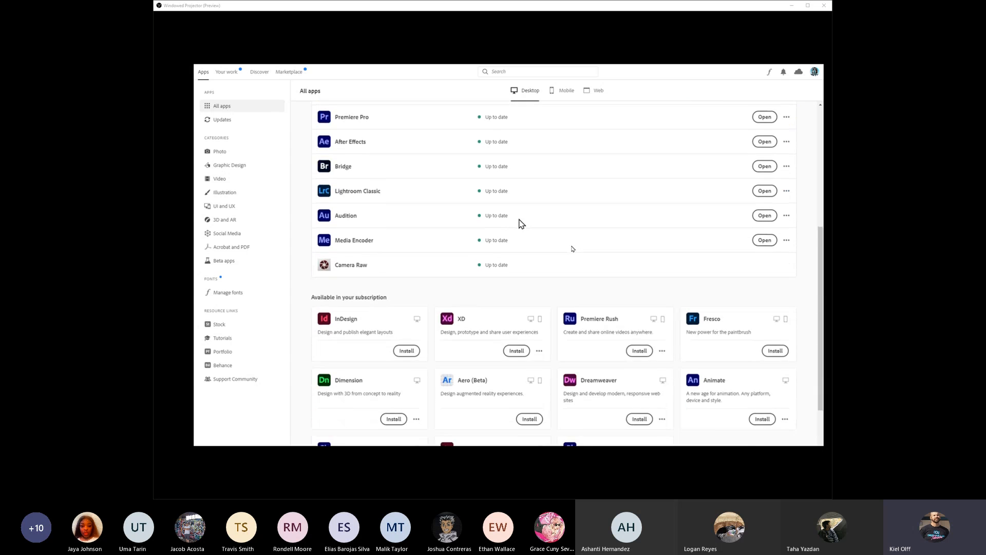
{"action": "scroll", "coordinate": [522, 222], "scroll_direction": "up", "scroll_amount": 5}
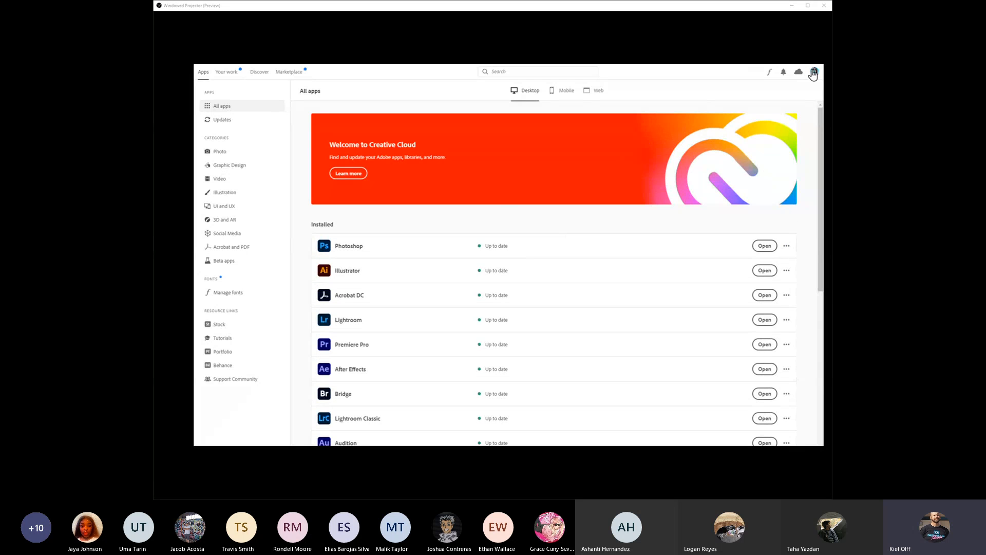
{"action": "scroll", "coordinate": [618, 293], "scroll_direction": "down", "scroll_amount": 5}
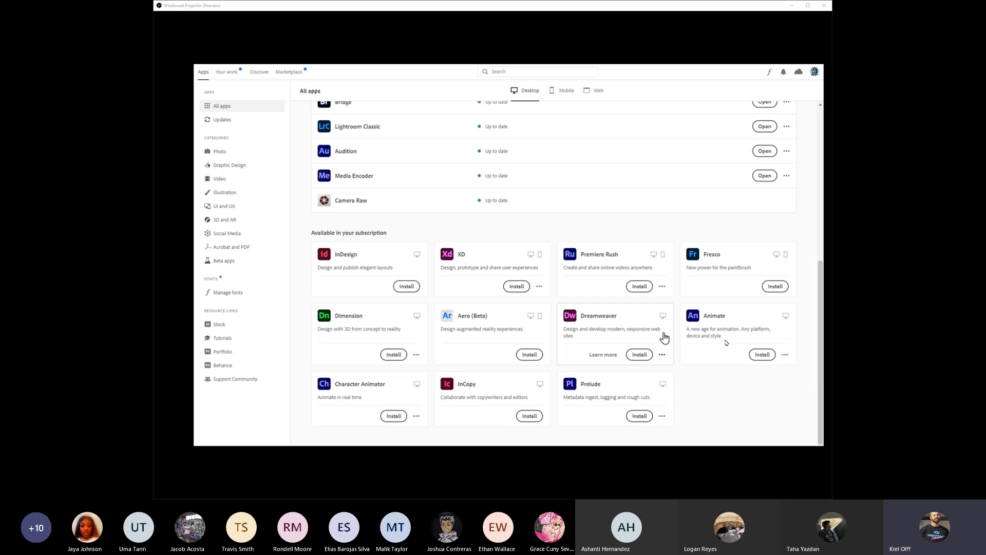
{"action": "scroll", "coordinate": [423, 258], "scroll_direction": "up", "scroll_amount": 5}
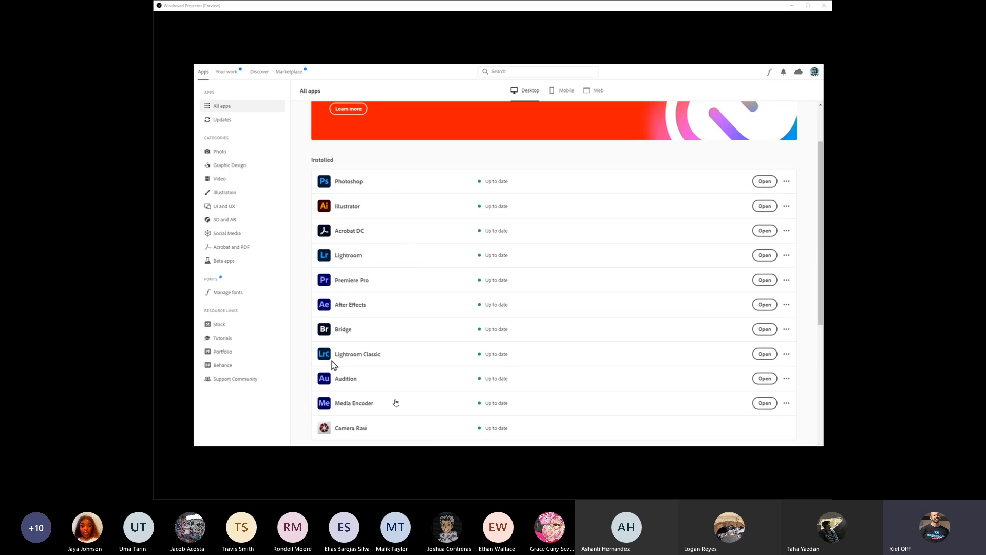
{"action": "scroll", "coordinate": [377, 298], "scroll_direction": "down", "scroll_amount": 5}
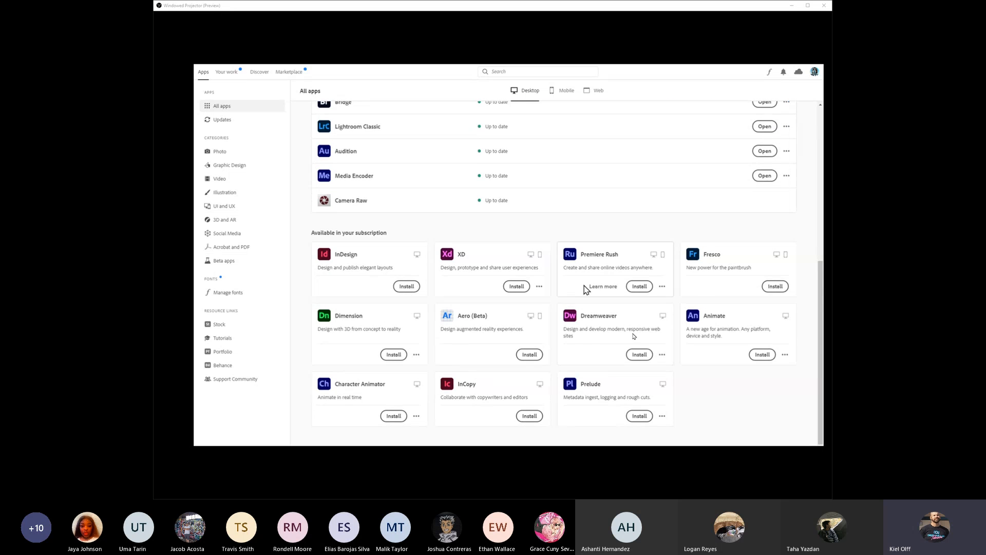
{"action": "scroll", "coordinate": [501, 281], "scroll_direction": "up", "scroll_amount": 6}
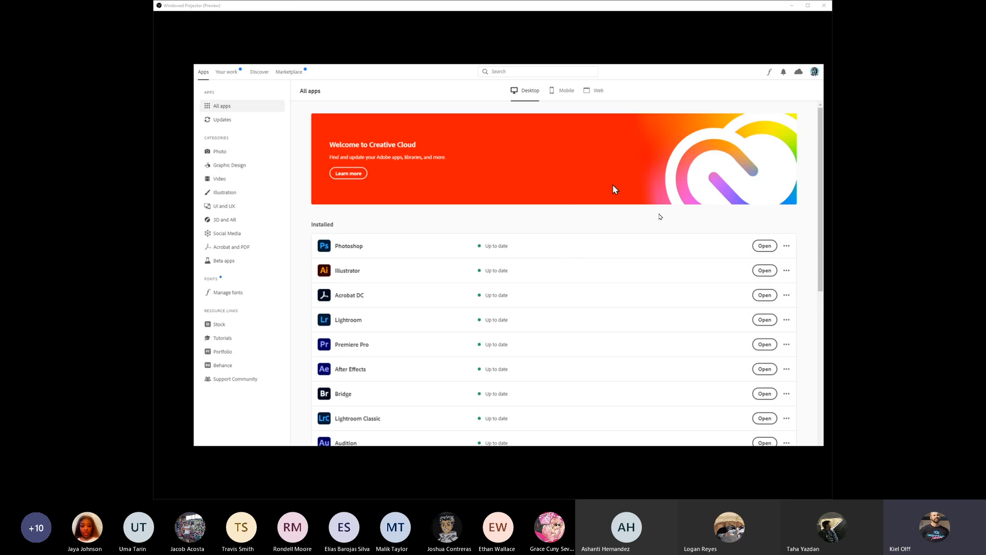
{"action": "scroll", "coordinate": [580, 286], "scroll_direction": "down", "scroll_amount": 1}
{"action": "scroll", "coordinate": [579, 285], "scroll_direction": "down", "scroll_amount": 5}
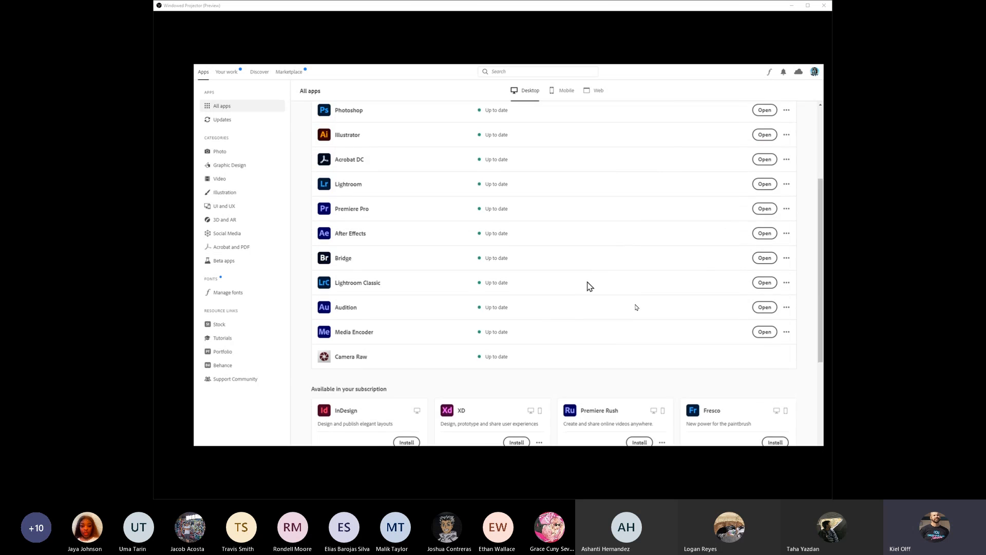
{"action": "scroll", "coordinate": [590, 282], "scroll_direction": "up", "scroll_amount": 6}
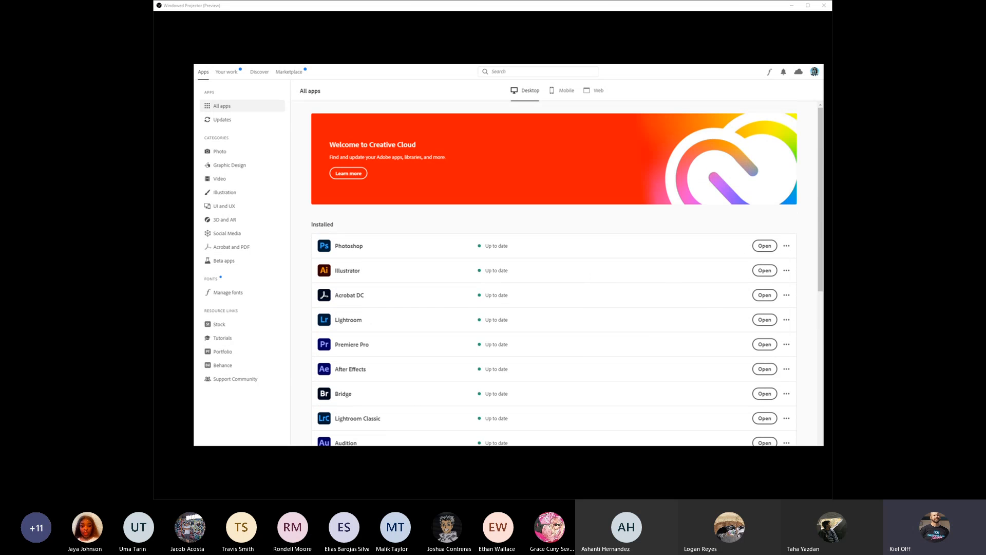
{"action": "scroll", "coordinate": [698, 324], "scroll_direction": "down", "scroll_amount": 5}
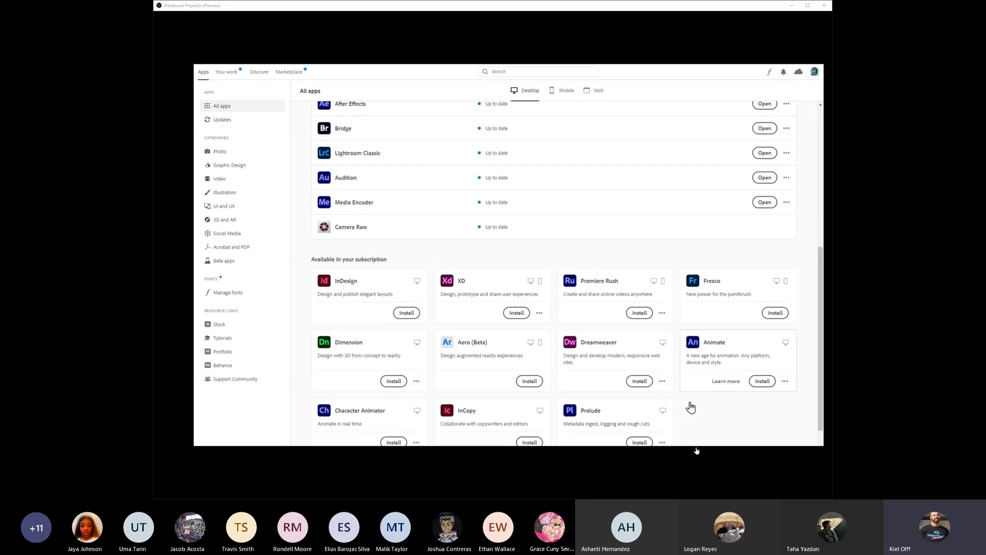
{"action": "scroll", "coordinate": [503, 314], "scroll_direction": "up", "scroll_amount": 5}
{"action": "scroll", "coordinate": [514, 315], "scroll_direction": "down", "scroll_amount": 2}
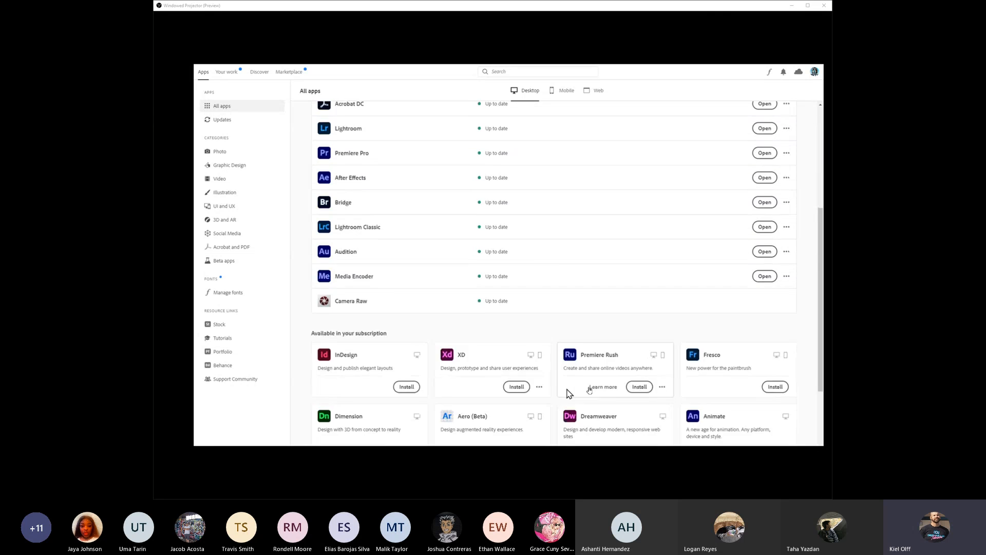
{"action": "scroll", "coordinate": [480, 311], "scroll_direction": "up", "scroll_amount": 4}
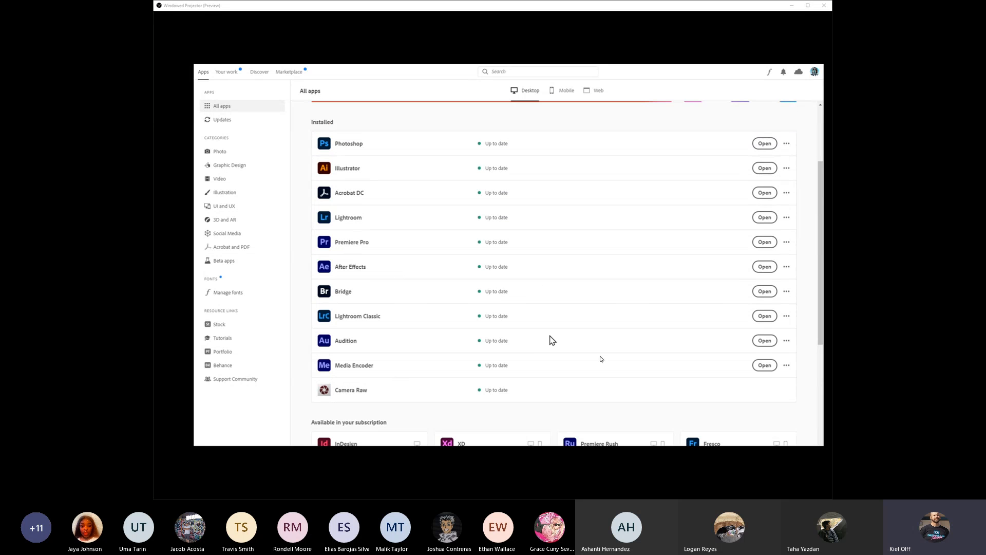
{"action": "scroll", "coordinate": [493, 341], "scroll_direction": "down", "scroll_amount": 7}
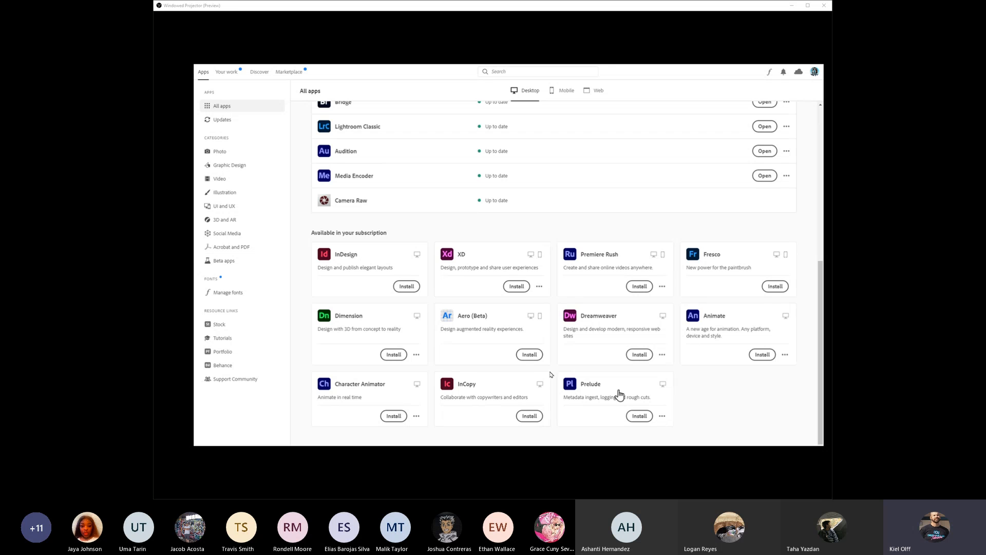
{"action": "scroll", "coordinate": [650, 280], "scroll_direction": "up", "scroll_amount": 7}
{"action": "scroll", "coordinate": [650, 280], "scroll_direction": "up", "scroll_amount": 3}
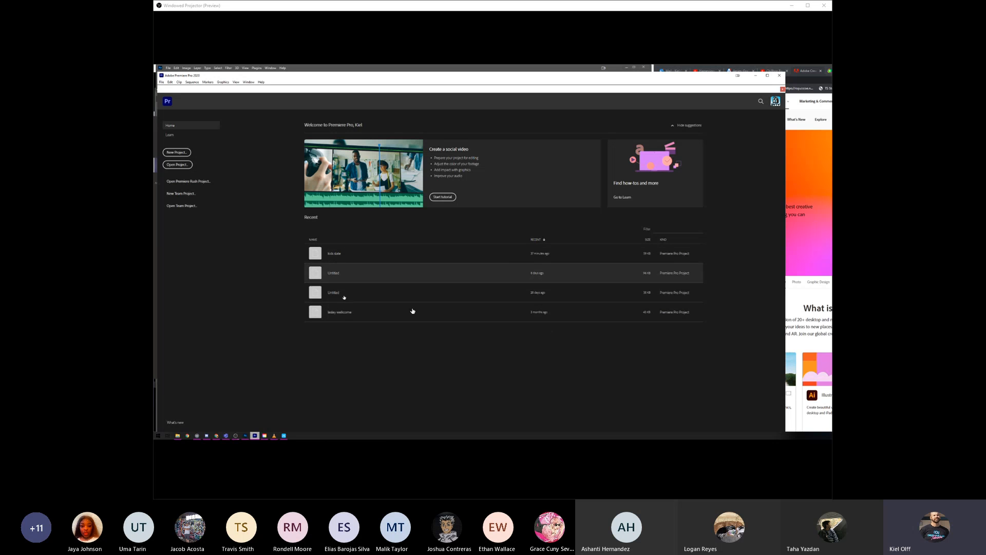
- Start a new project in Premiere Pro, check the meeting chat in Teams and return to the project setup
{"action": "left_click", "coordinate": [186, 153]}
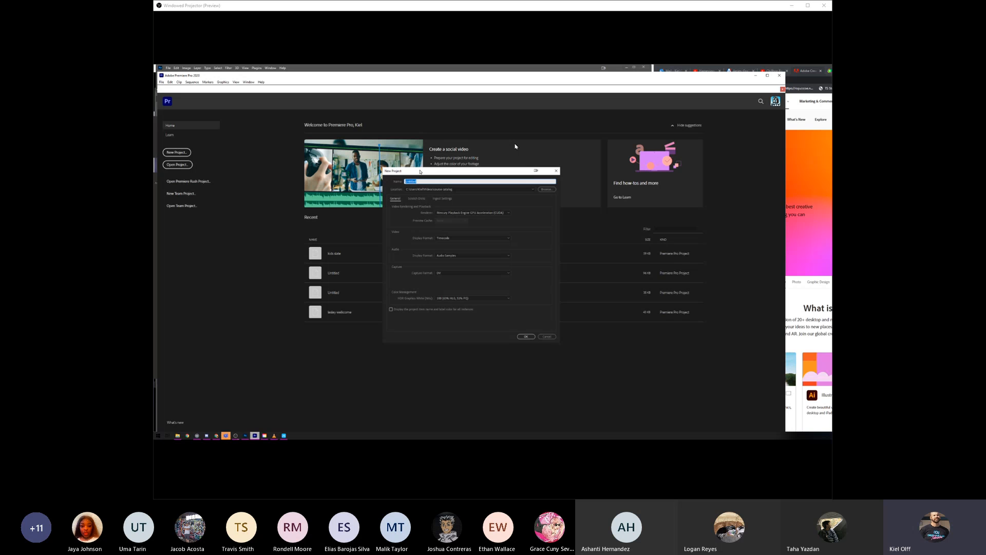
{"action": "left_click_drag", "start_coordinate": [420, 172], "coordinate": [444, 169]}
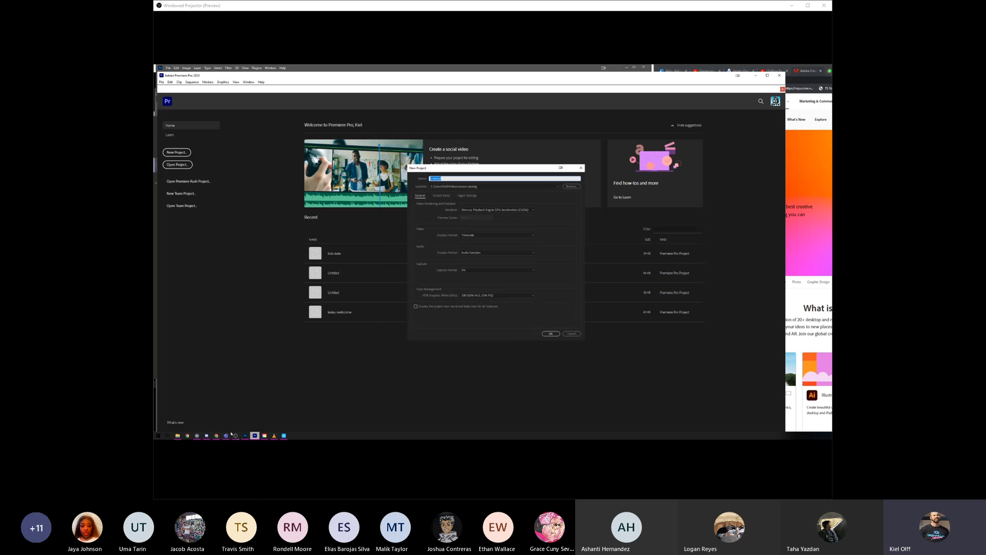
{"action": "left_click", "coordinate": [227, 435]}
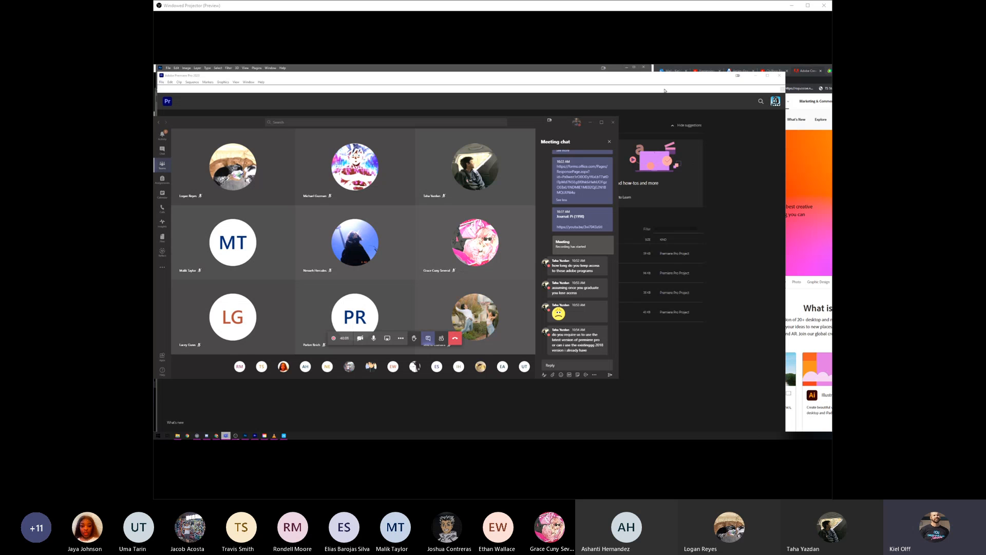
{"action": "left_click", "coordinate": [256, 436]}
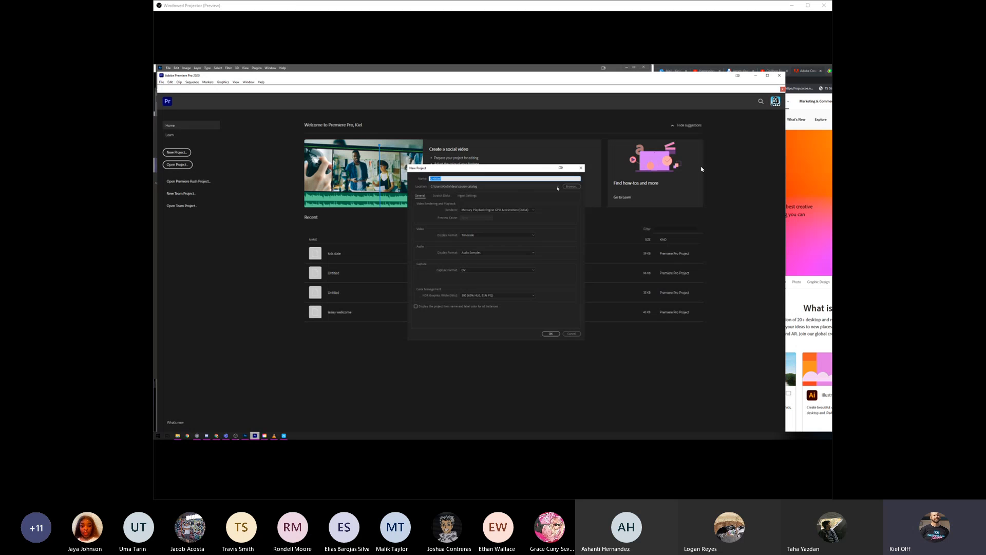
- Browse for the project location and create a folder named "wake up" inside Videos
{"action": "left_click", "coordinate": [570, 186]}
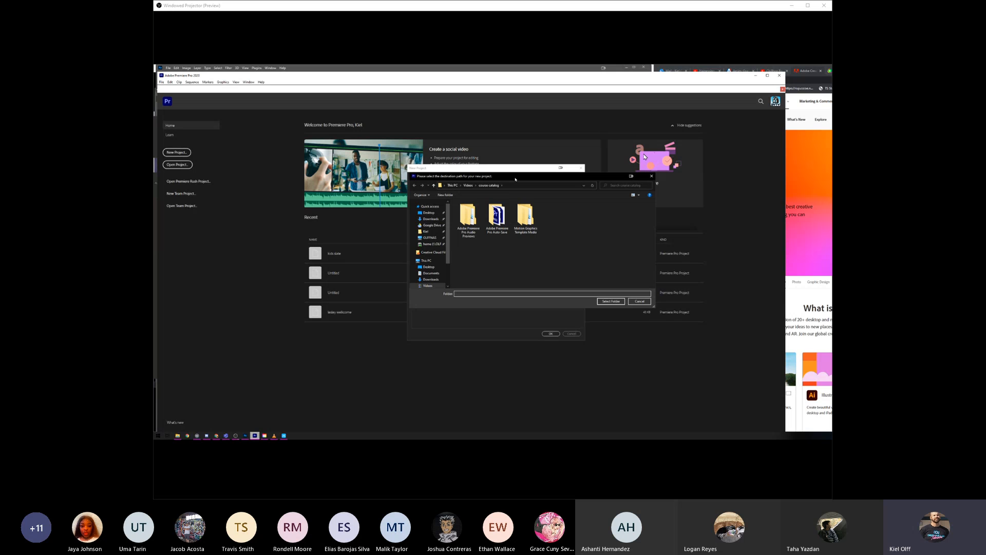
{"action": "left_click_drag", "start_coordinate": [515, 177], "coordinate": [487, 216]}
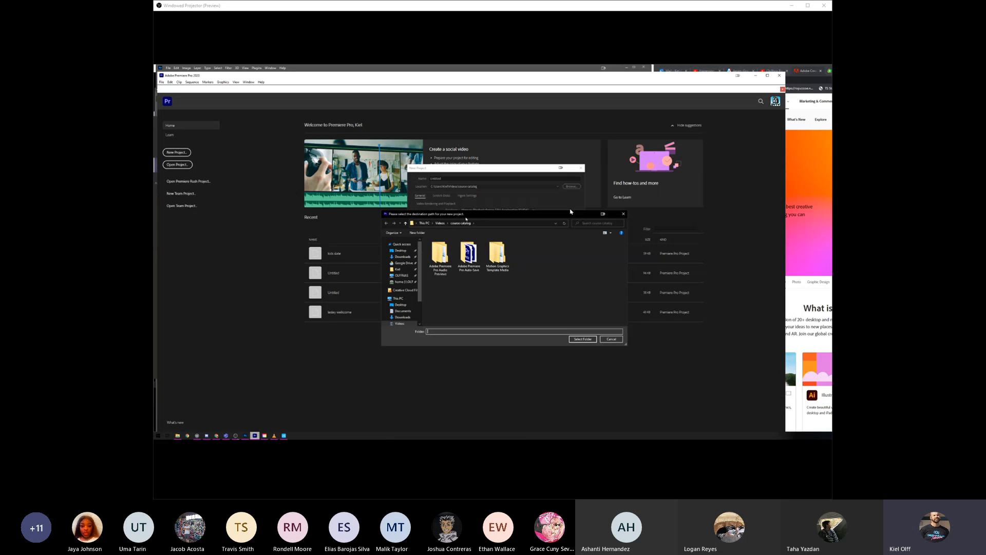
{"action": "left_click", "coordinate": [440, 224]}
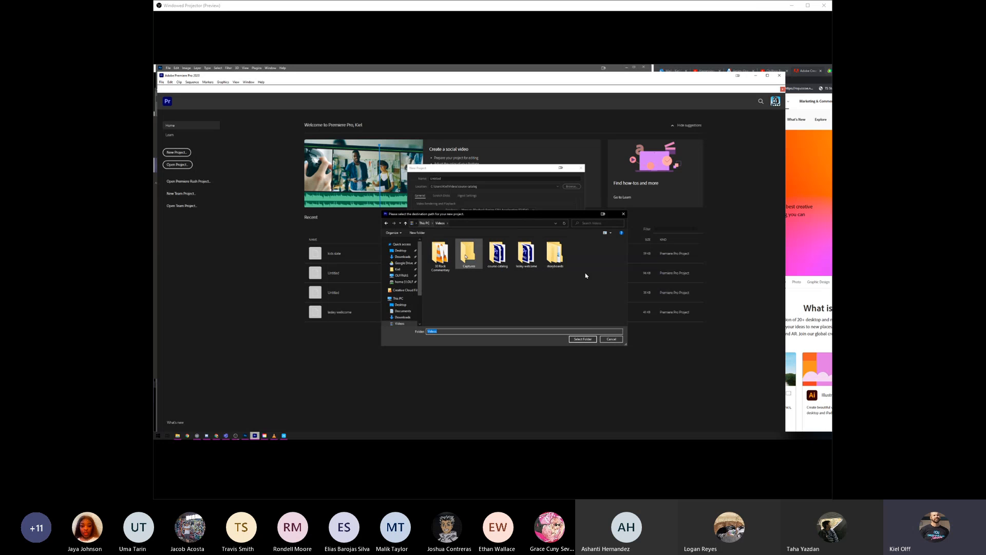
{"action": "right_click", "coordinate": [480, 300]}
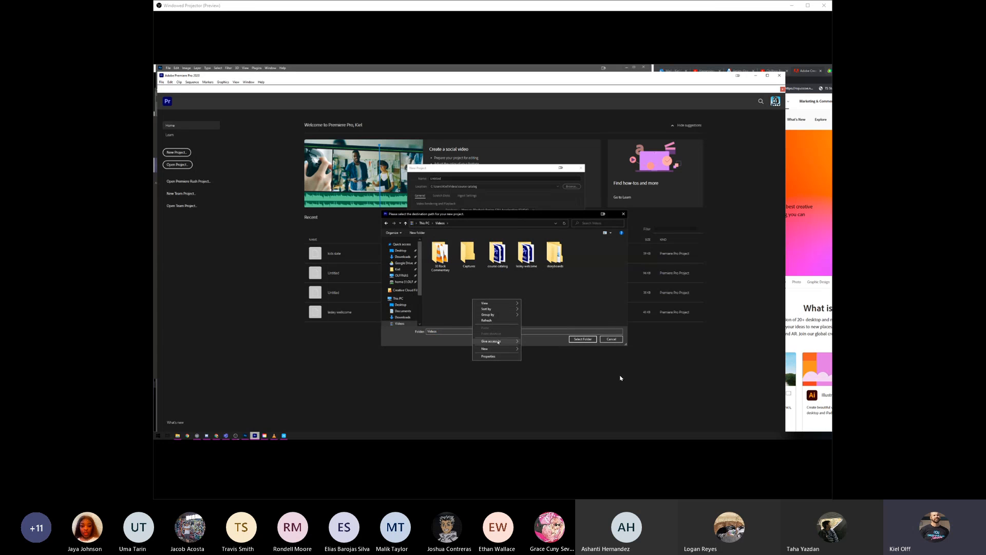
{"action": "mouse_move", "coordinate": [488, 348]}
{"action": "left_click", "coordinate": [525, 350]}
{"action": "type", "text": "wake"}
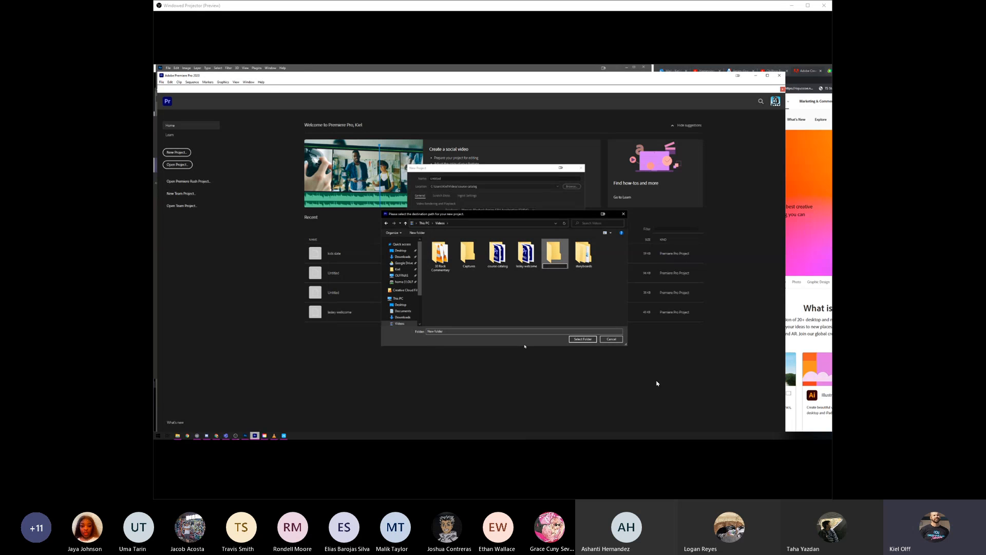
{"action": "type", "text": " up"}
{"action": "key", "text": "Return"}
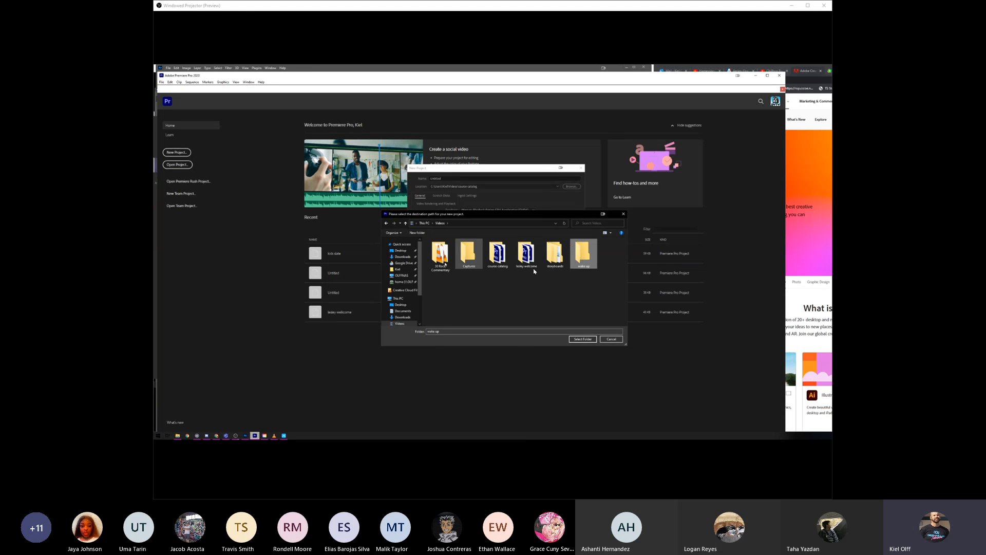
{"action": "left_click", "coordinate": [404, 262]}
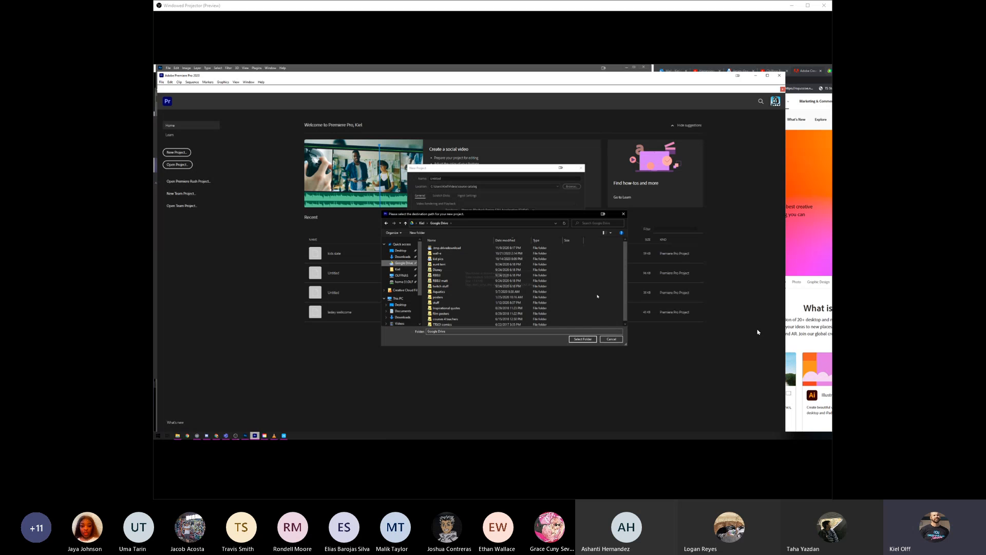
{"action": "left_click", "coordinate": [423, 223]}
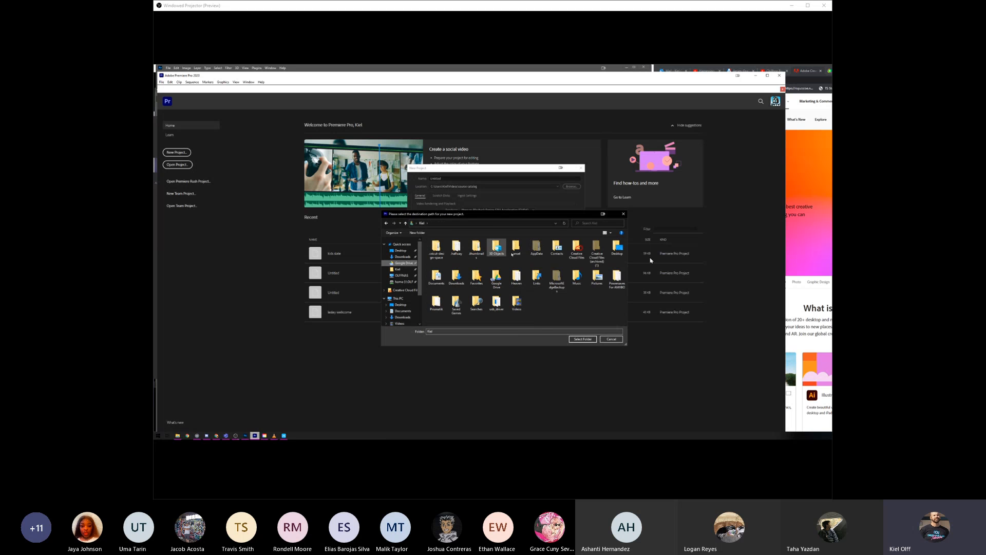
{"action": "left_click", "coordinate": [610, 341]}
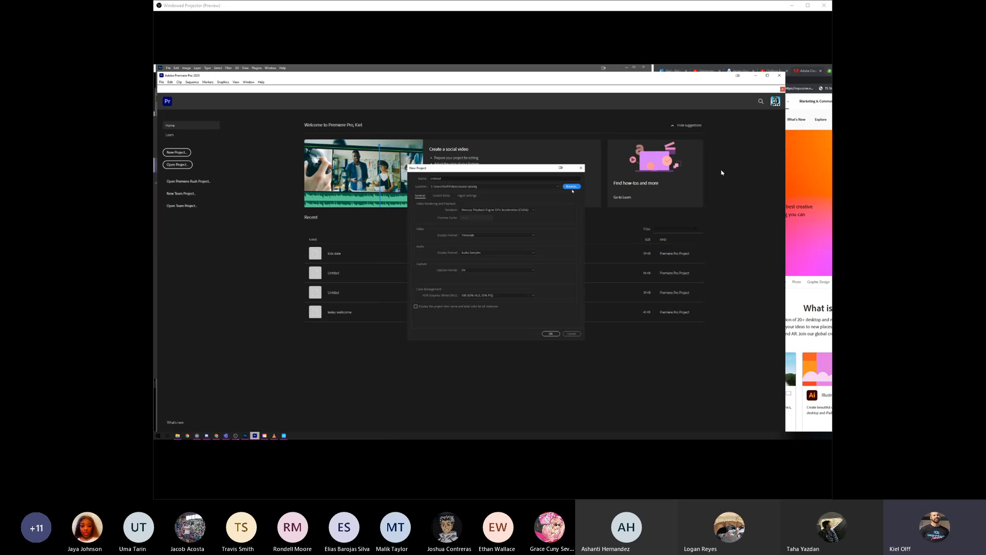
- Set the new project's location to the "wake up" folder inside Videos
{"action": "left_click", "coordinate": [571, 186]}
{"action": "left_click", "coordinate": [440, 223]}
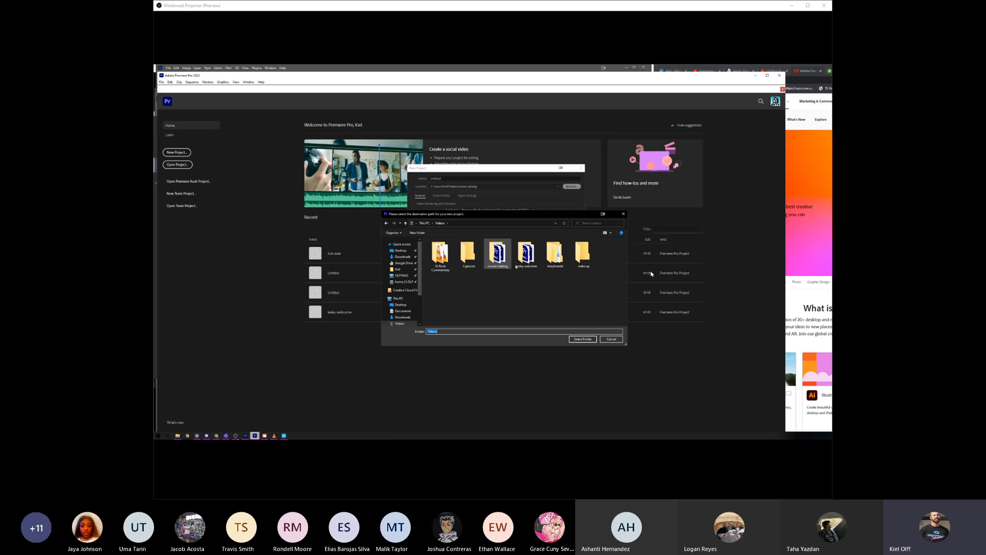
{"action": "left_click", "coordinate": [584, 252]}
{"action": "double_click", "coordinate": [585, 252]}
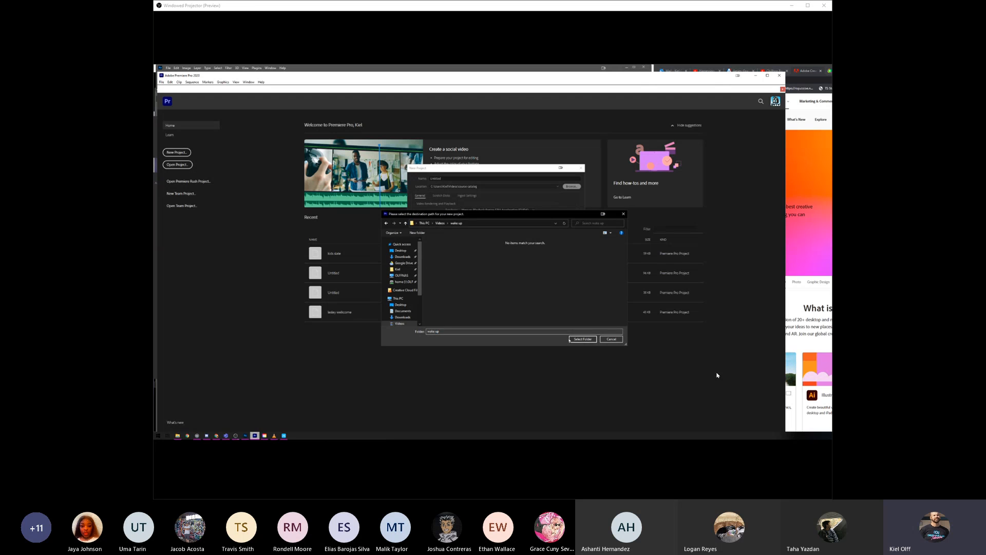
{"action": "left_click", "coordinate": [570, 339]}
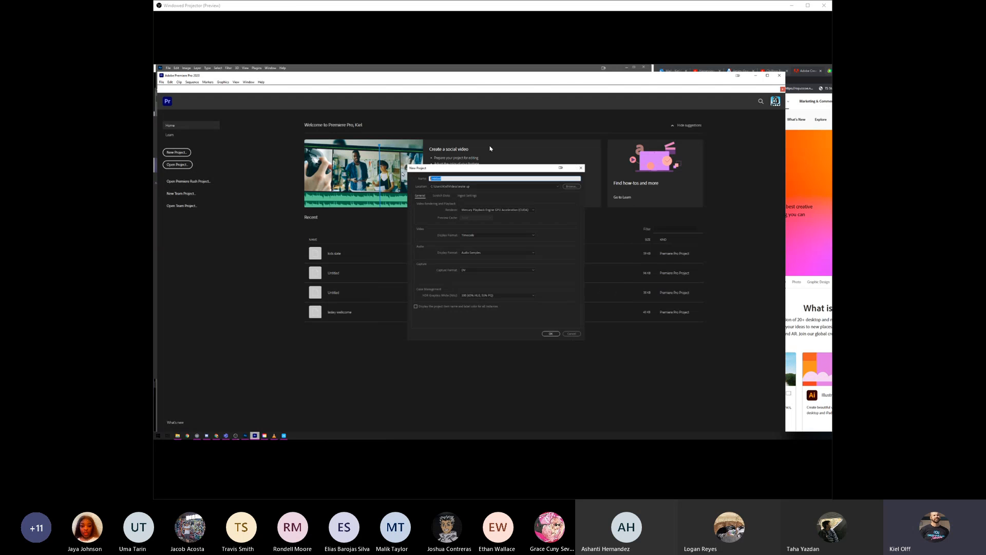
- Create the project under the name "Wake Up project" and dismiss the introductory tip about libraries
{"action": "type", "text": "w"}
{"action": "left_click", "coordinate": [551, 333]}
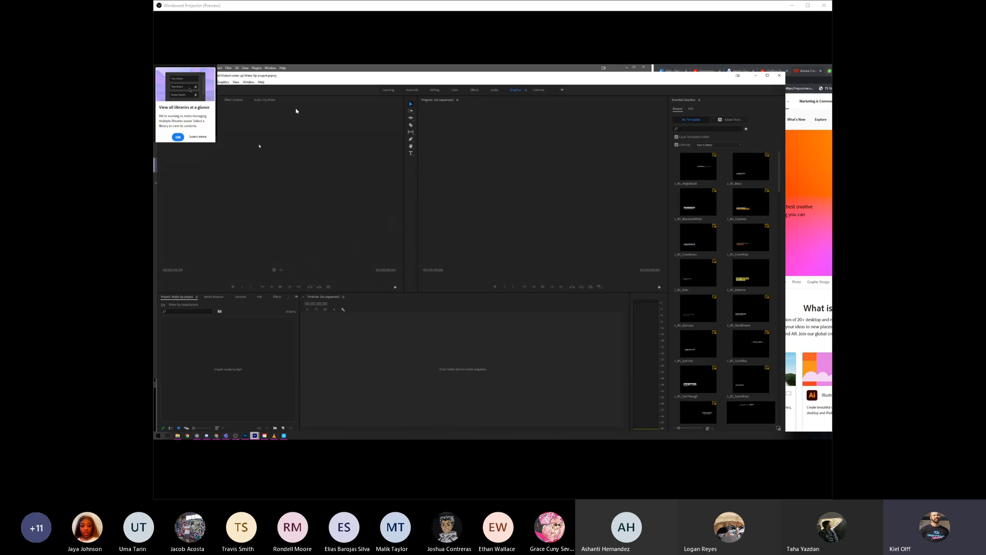
{"action": "left_click", "coordinate": [177, 136]}
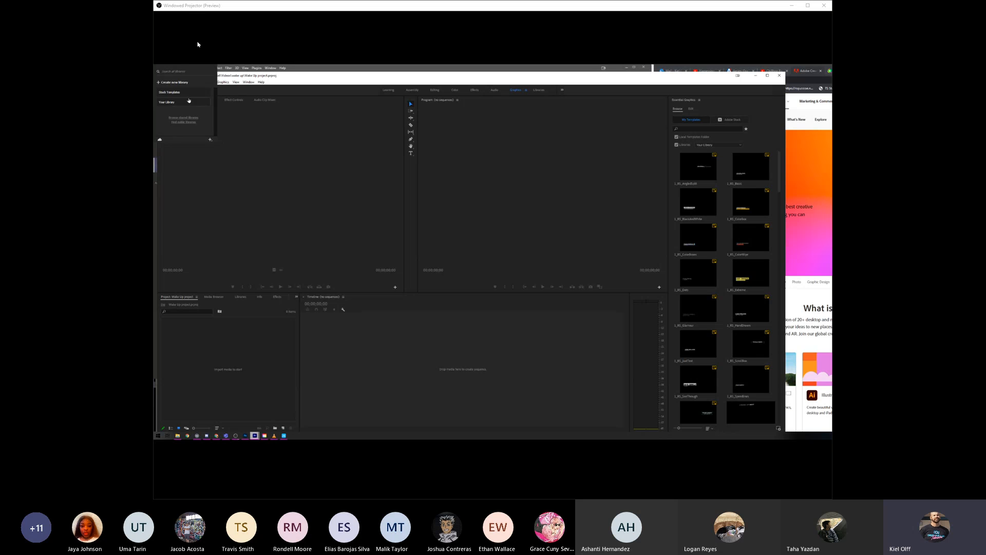
- Select and copy the six IMG MOV clips in the Google Drive folder
{"action": "left_click", "coordinate": [281, 142]}
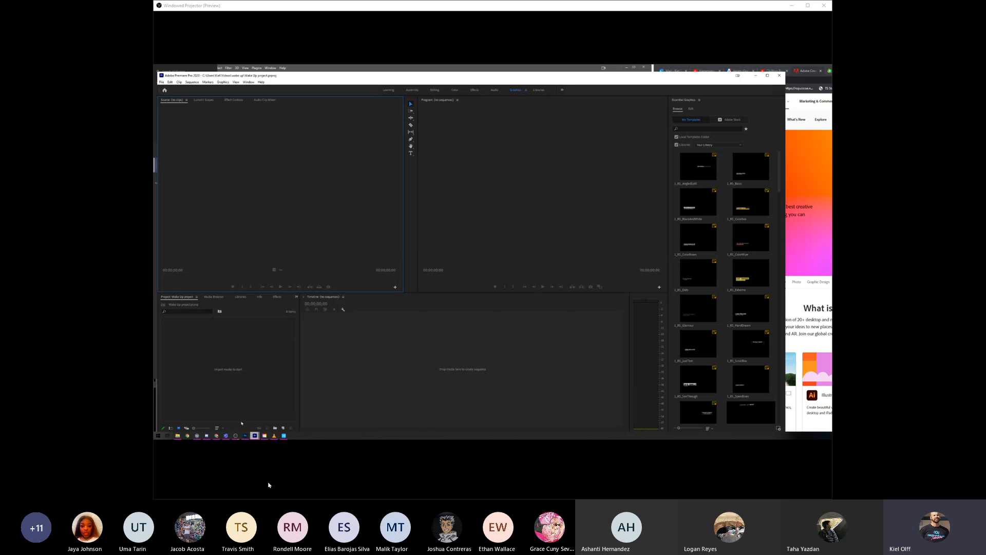
{"action": "left_click", "coordinate": [177, 436]}
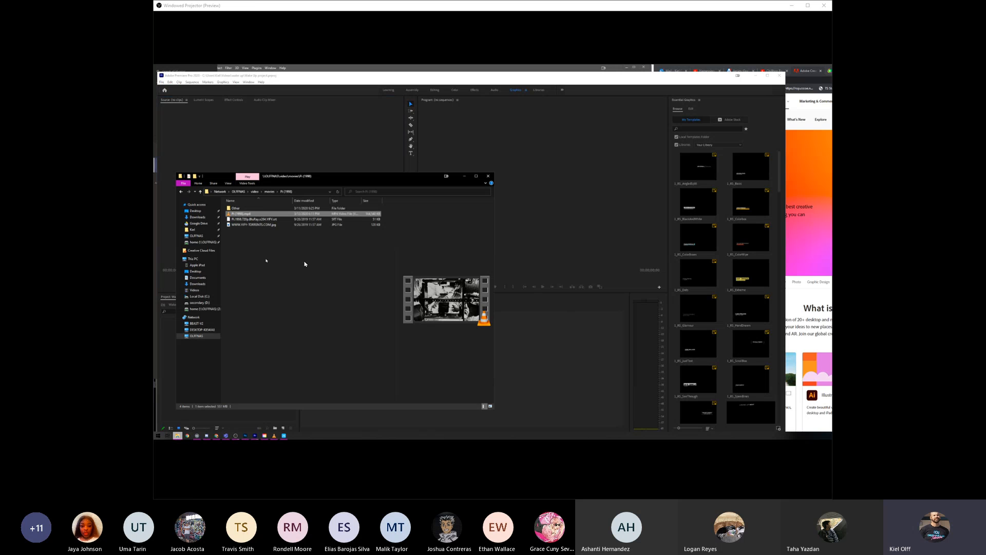
{"action": "left_click", "coordinate": [202, 223]}
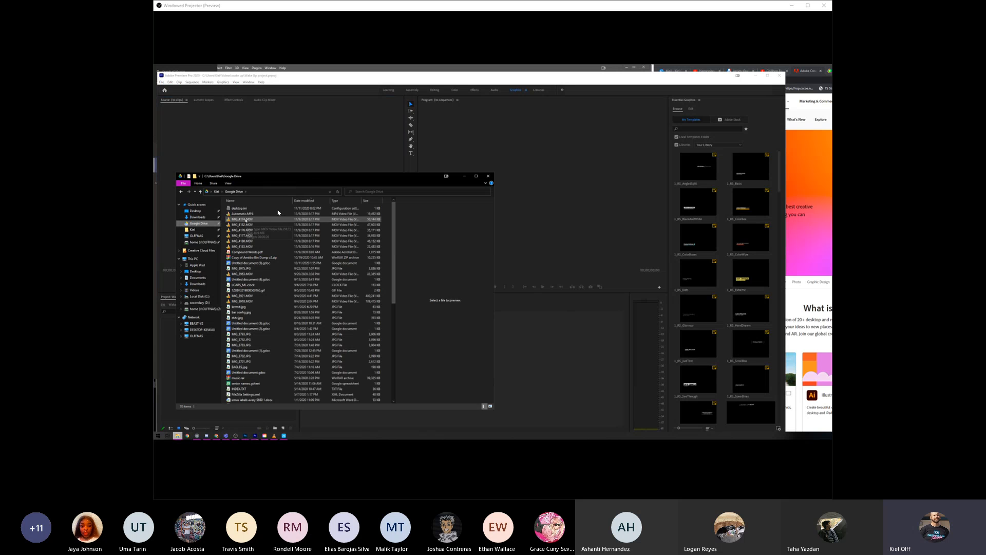
{"action": "left_click", "coordinate": [245, 220]}
{"action": "left_click", "coordinate": [276, 247], "text": "shift"}
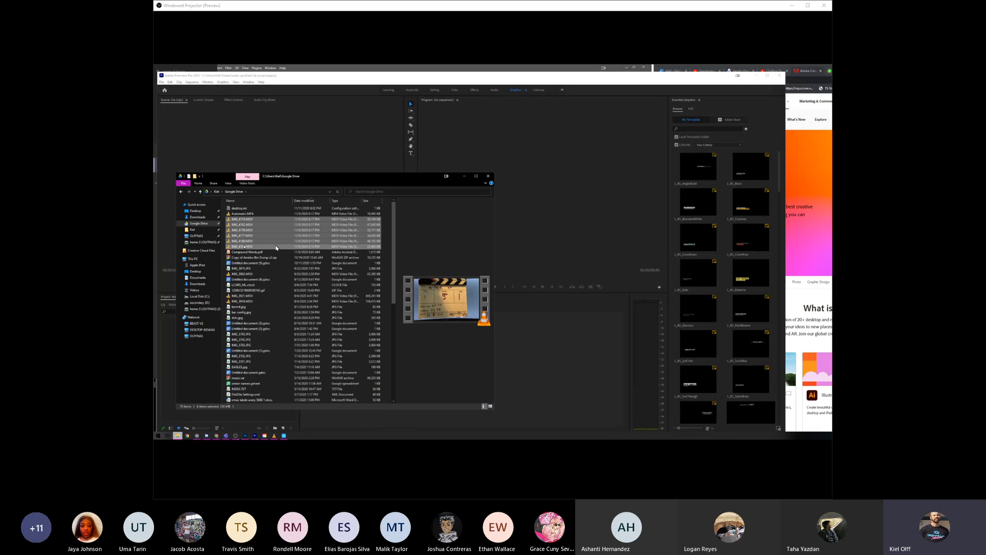
- Paste the copied clips into the "wake up" folder inside Videos and close the folder window
{"action": "left_click", "coordinate": [216, 229]}
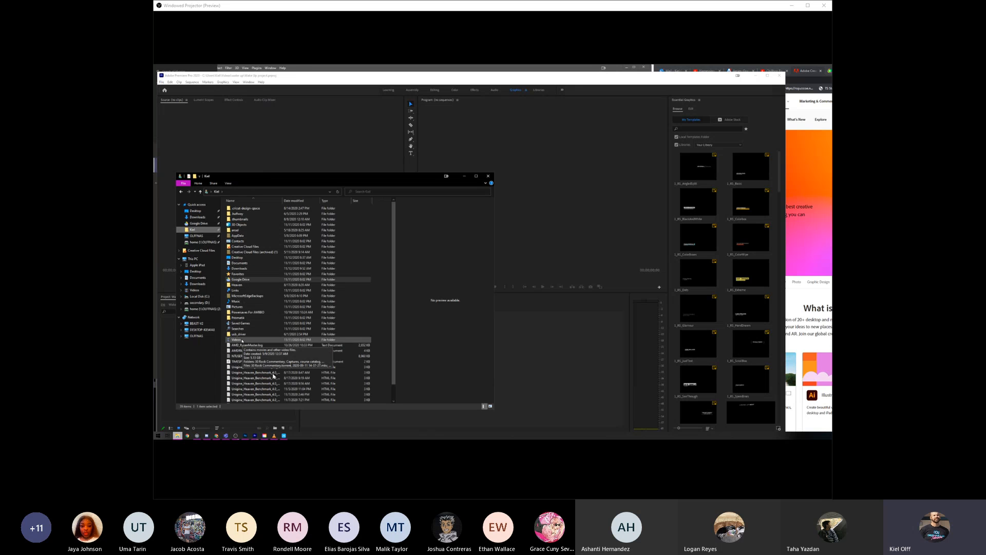
{"action": "double_click", "coordinate": [236, 339]}
{"action": "double_click", "coordinate": [271, 208]}
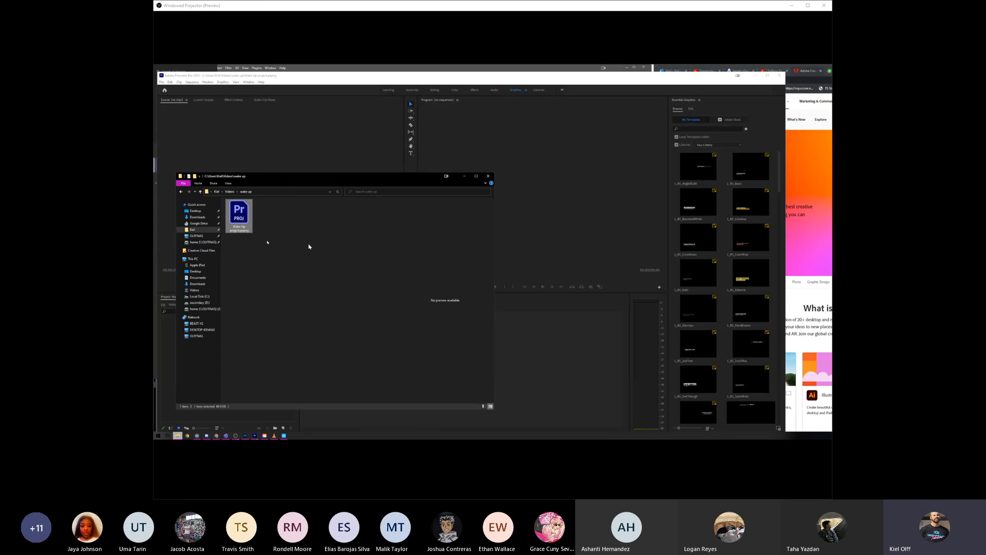
{"action": "left_click", "coordinate": [321, 234]}
{"action": "key", "text": "ctrl+v"}
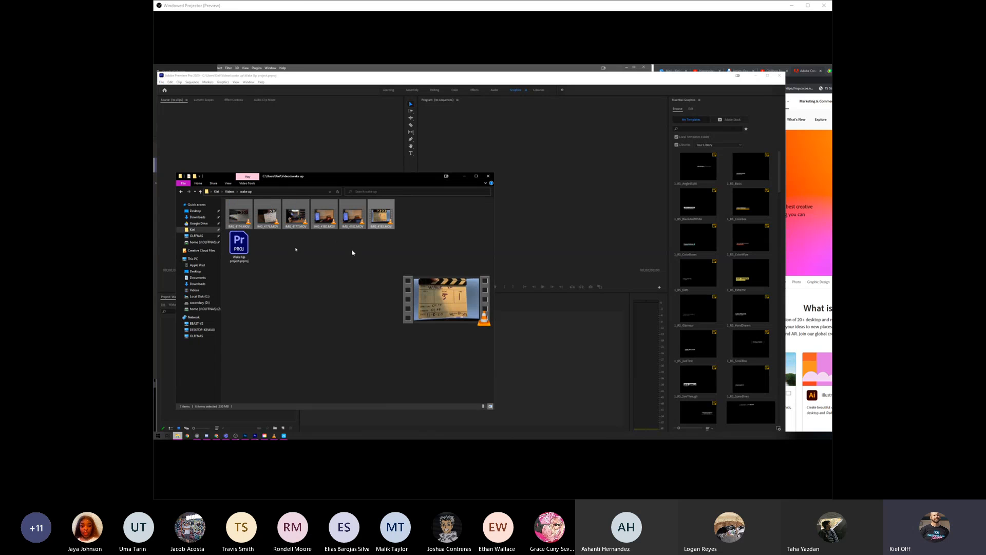
{"action": "left_click_drag", "start_coordinate": [404, 180], "coordinate": [489, 175]}
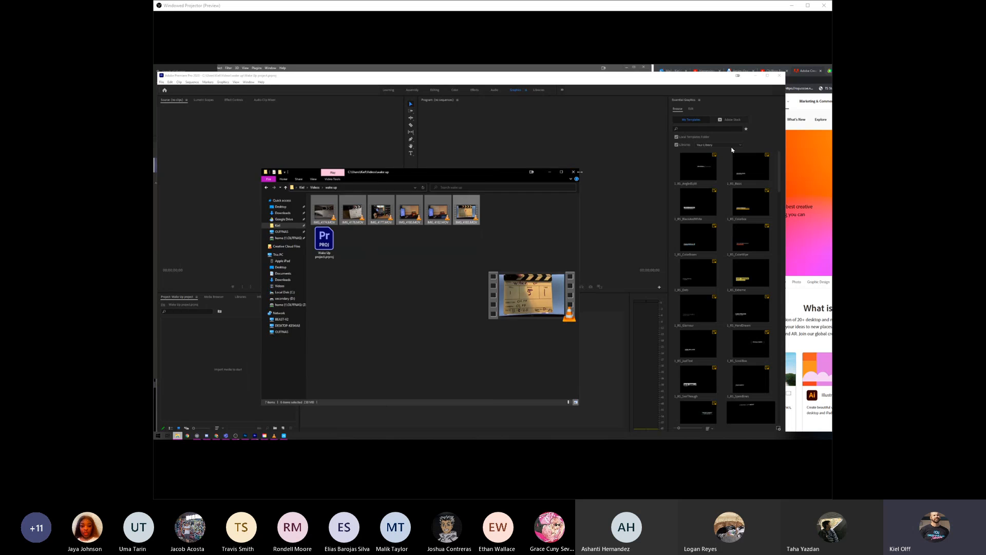
{"action": "left_click", "coordinate": [574, 172]}
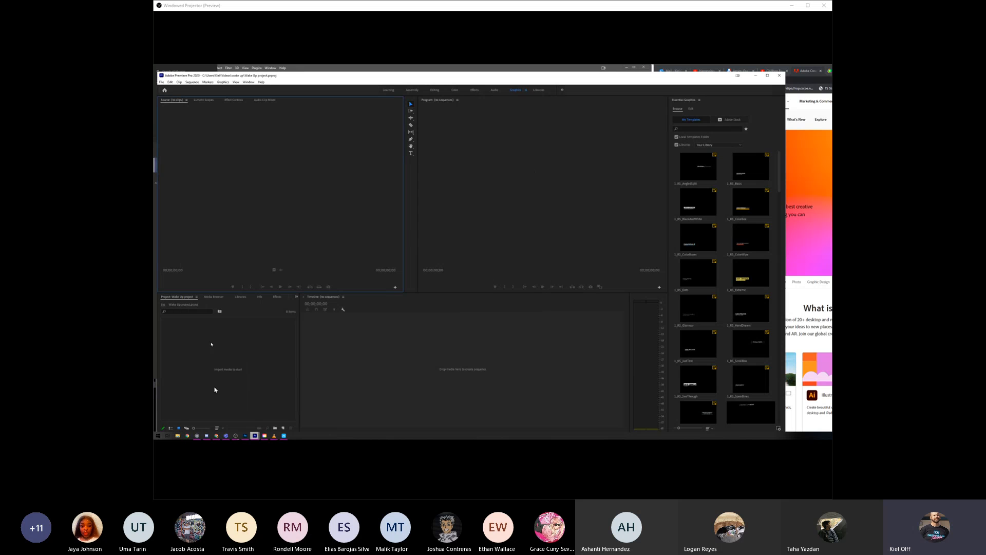
{"action": "double_click", "coordinate": [257, 414]}
{"action": "left_click", "coordinate": [383, 222]}
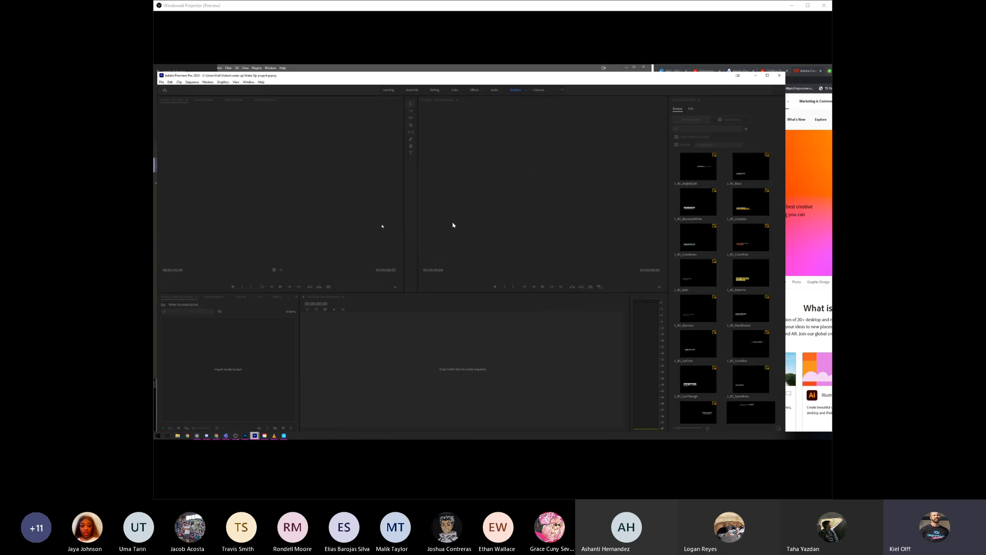
{"action": "right_click", "coordinate": [225, 365]}
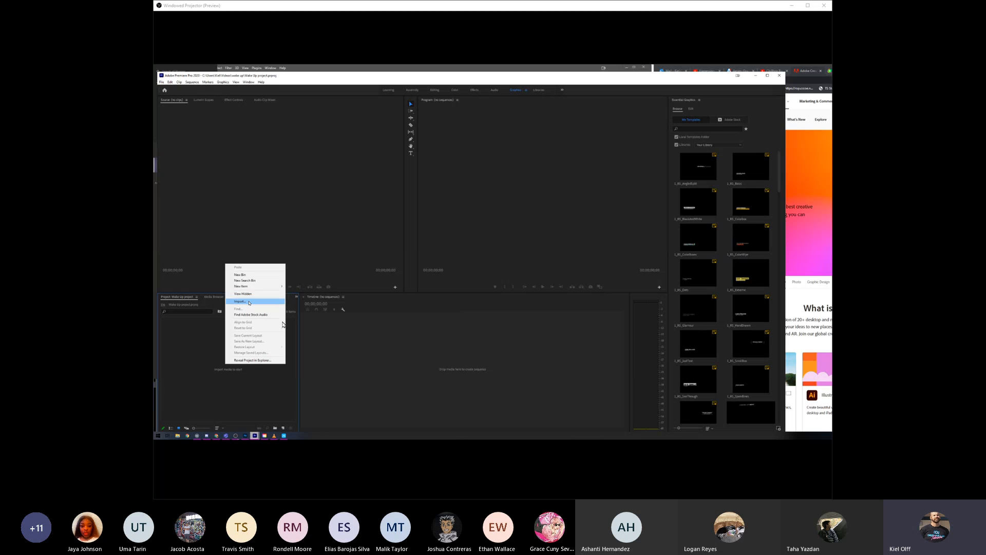
{"action": "left_click", "coordinate": [248, 300]}
{"action": "left_click", "coordinate": [402, 90]}
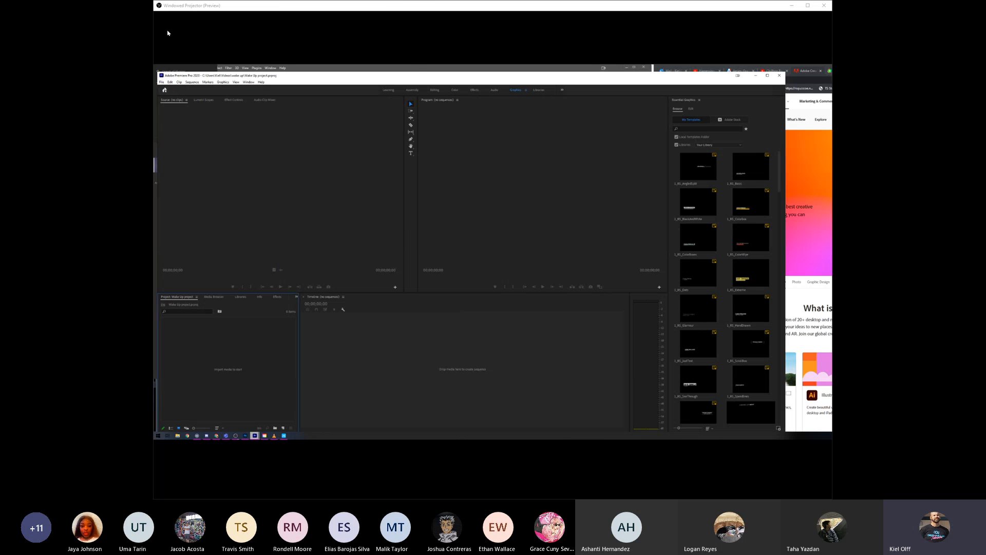
- Import the six MOV clips from the "wake up" folder inside Videos into the project
{"action": "left_click", "coordinate": [161, 83]}
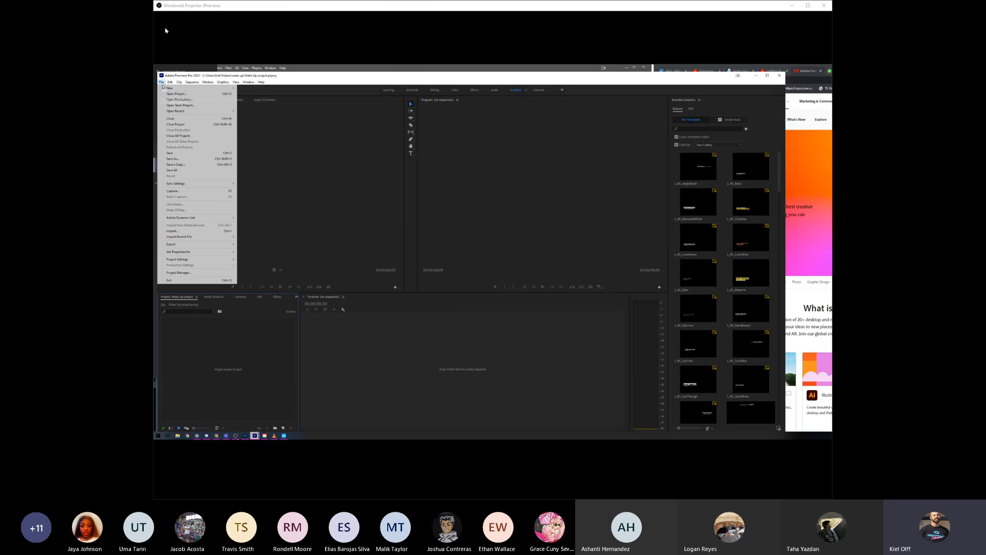
{"action": "left_click", "coordinate": [202, 231]}
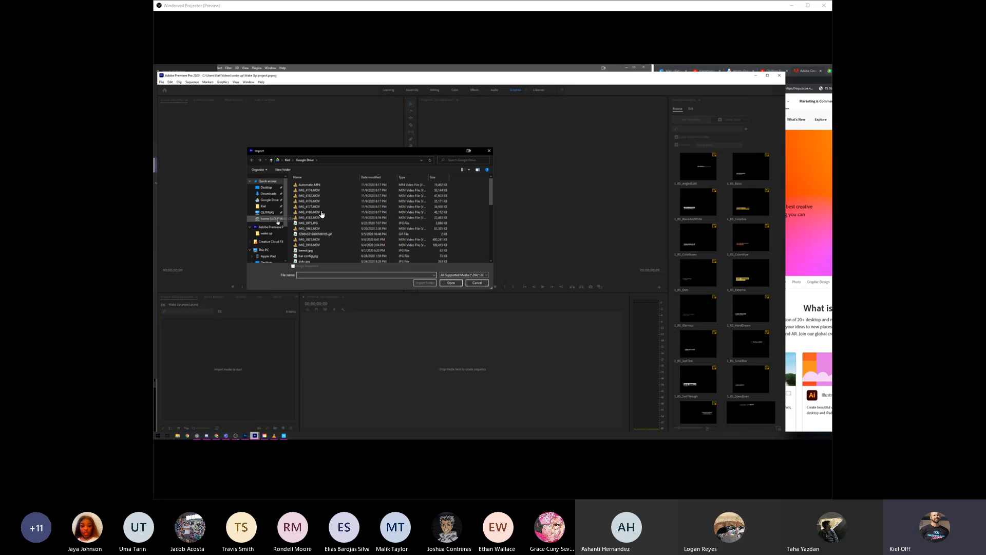
{"action": "left_click", "coordinate": [264, 206]}
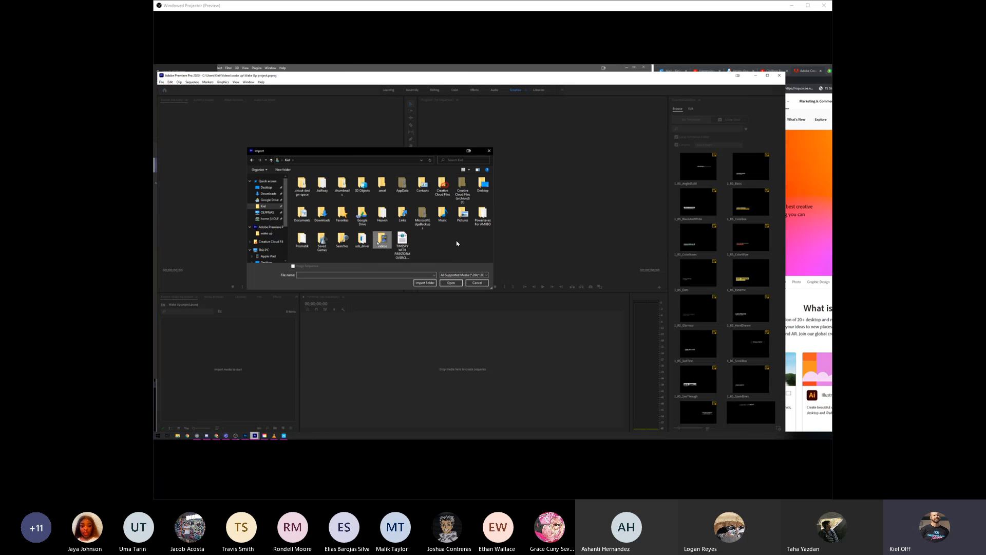
{"action": "double_click", "coordinate": [381, 240]}
{"action": "double_click", "coordinate": [437, 192]}
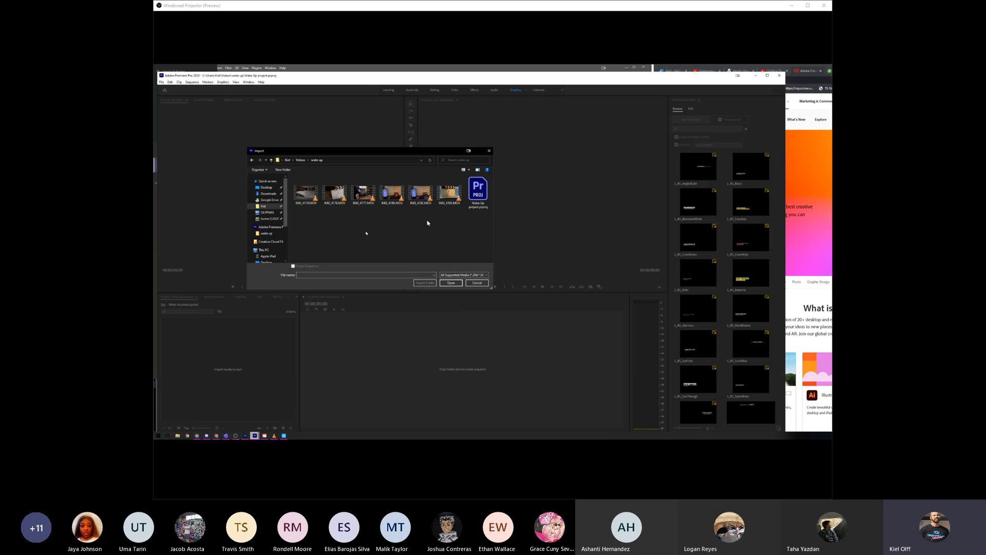
{"action": "left_click_drag", "start_coordinate": [453, 216], "coordinate": [296, 186]}
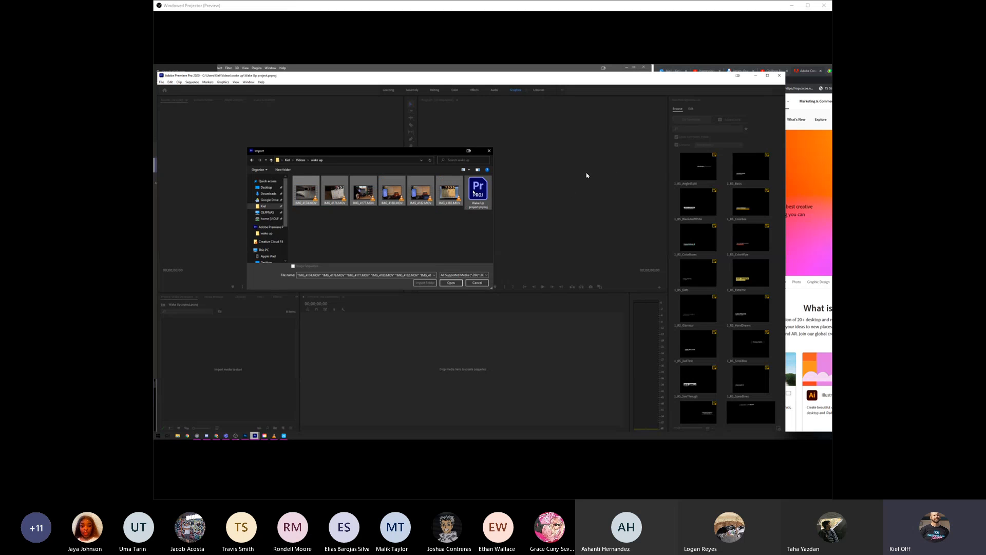
{"action": "left_click", "coordinate": [452, 283]}
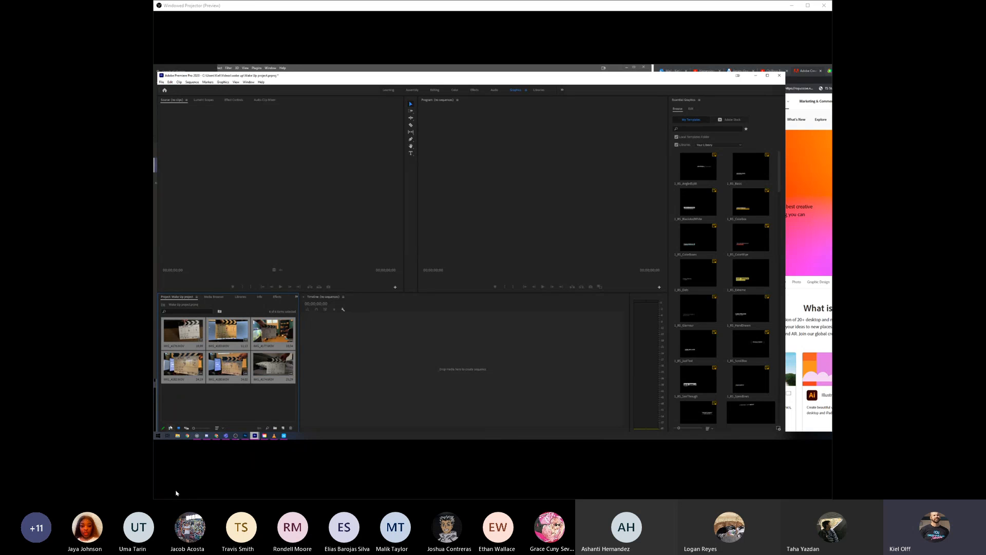
- Compare the list and icon views of the imported clips, ending in icon view with the clips deselected
{"action": "left_click", "coordinate": [171, 428]}
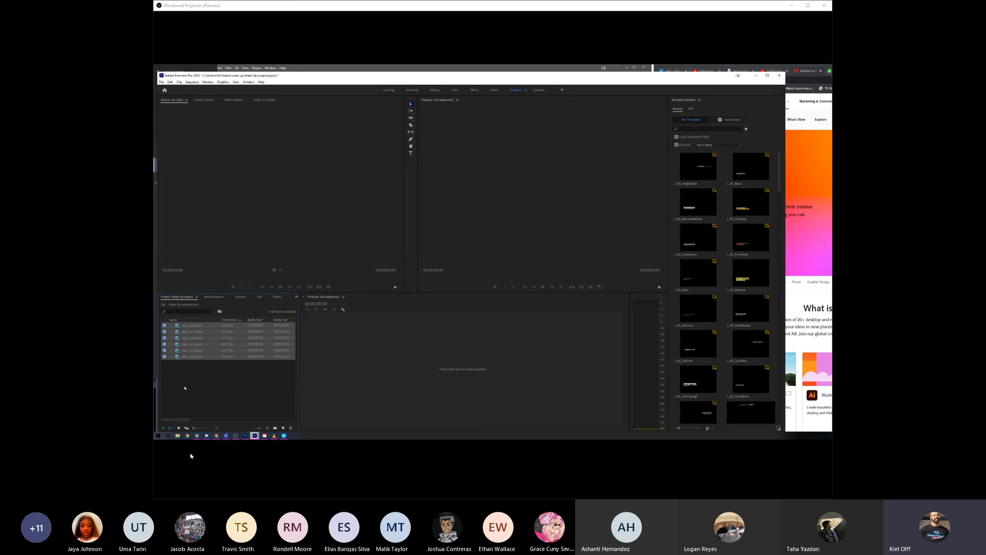
{"action": "left_click", "coordinate": [179, 428]}
{"action": "left_click", "coordinate": [170, 428]}
{"action": "left_click", "coordinate": [179, 428]}
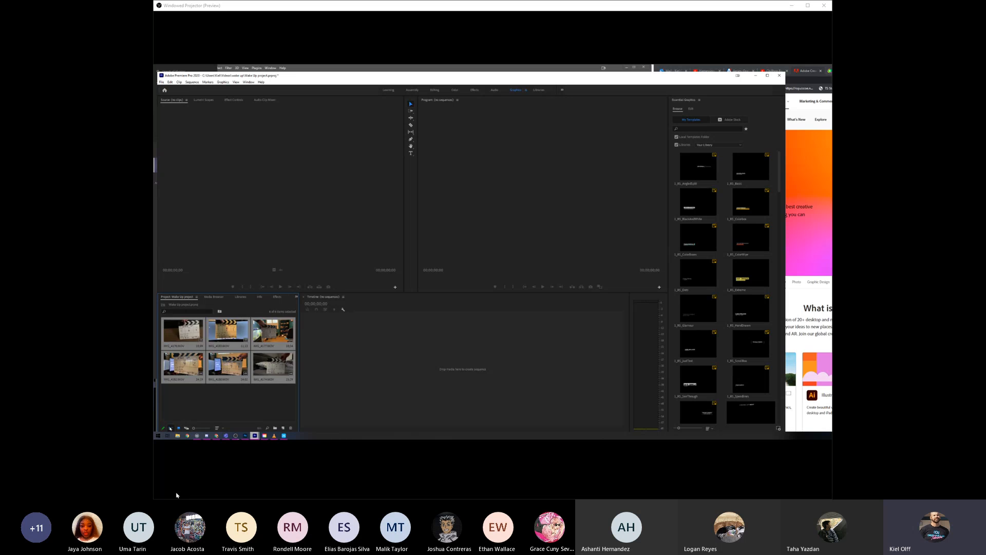
{"action": "left_click", "coordinate": [171, 427]}
{"action": "left_click", "coordinate": [178, 428]}
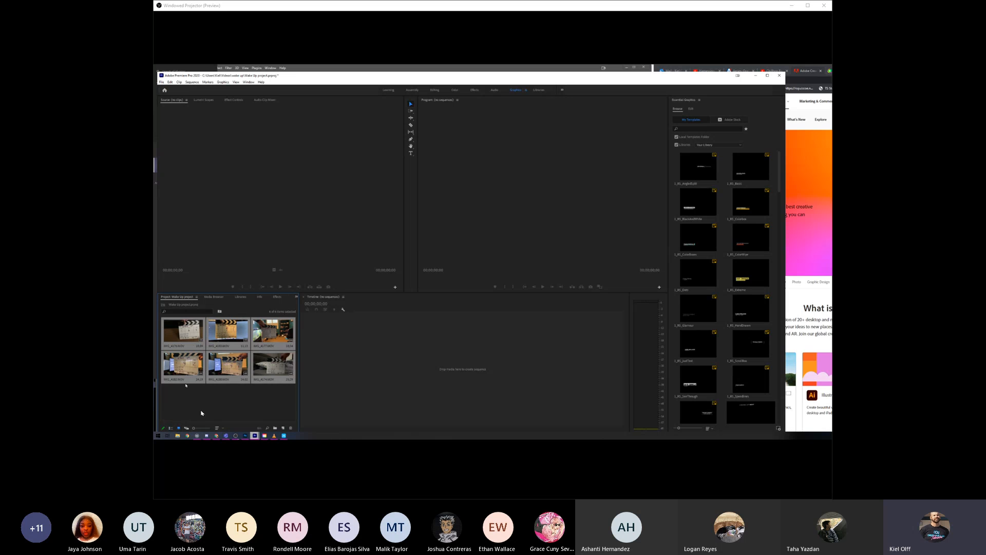
{"action": "left_click", "coordinate": [232, 402]}
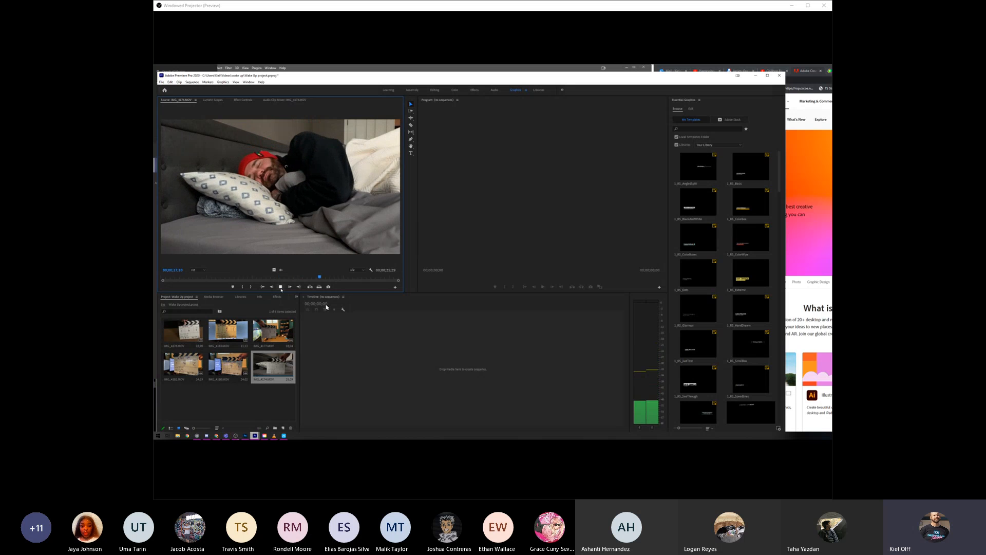
- Stop the bedroom clip's playback, check the meeting chat in Teams and return to Premiere Pro
{"action": "left_click", "coordinate": [280, 288]}
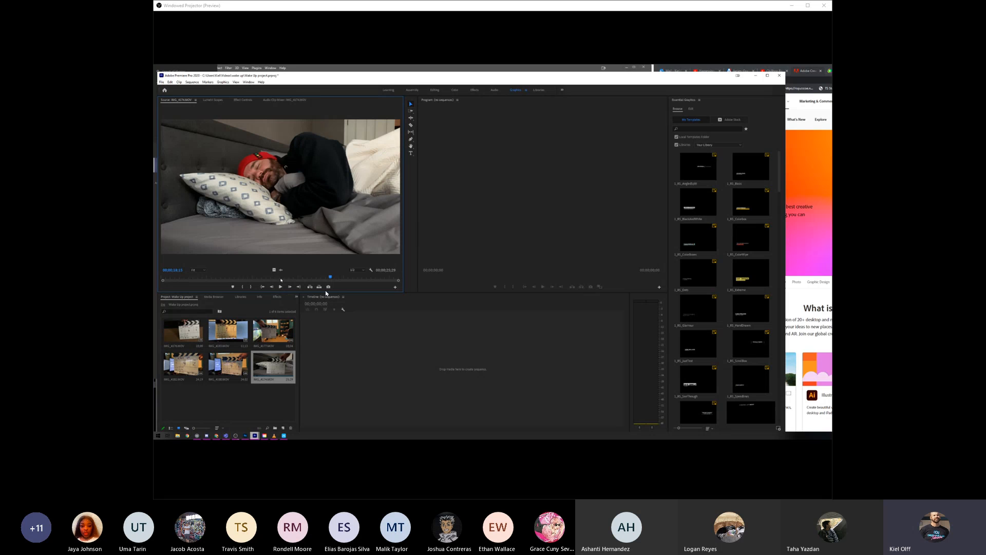
{"action": "left_click", "coordinate": [226, 435]}
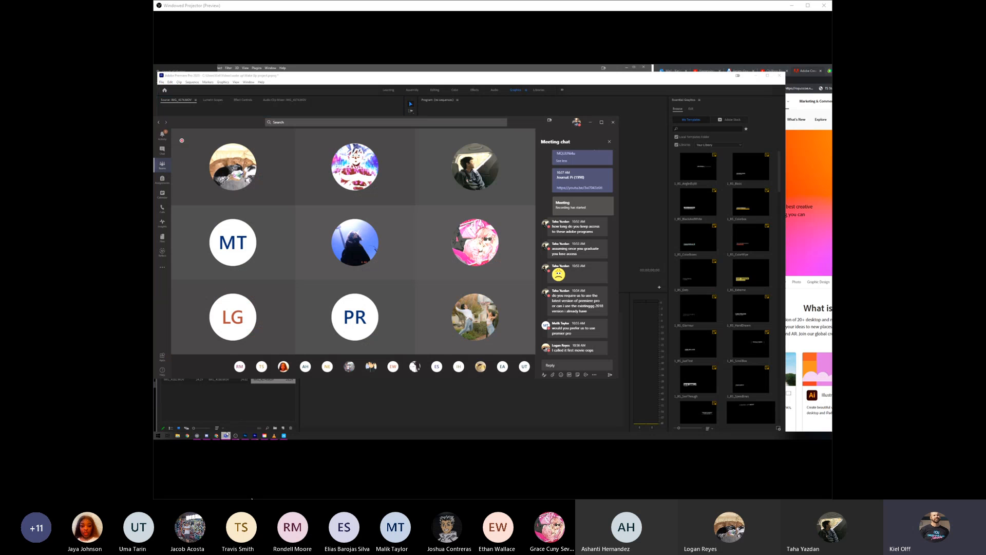
{"action": "left_click", "coordinate": [561, 365]}
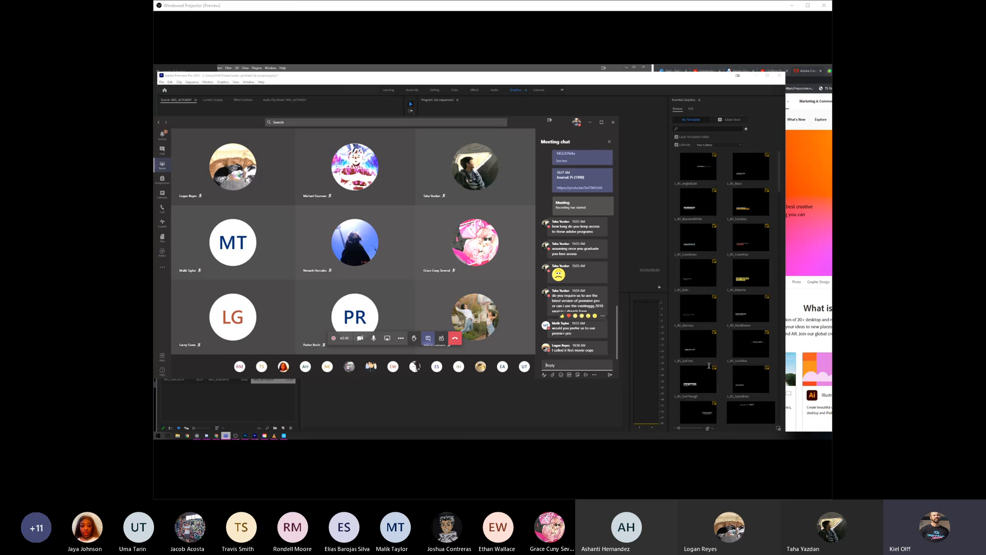
{"action": "left_click", "coordinate": [480, 394]}
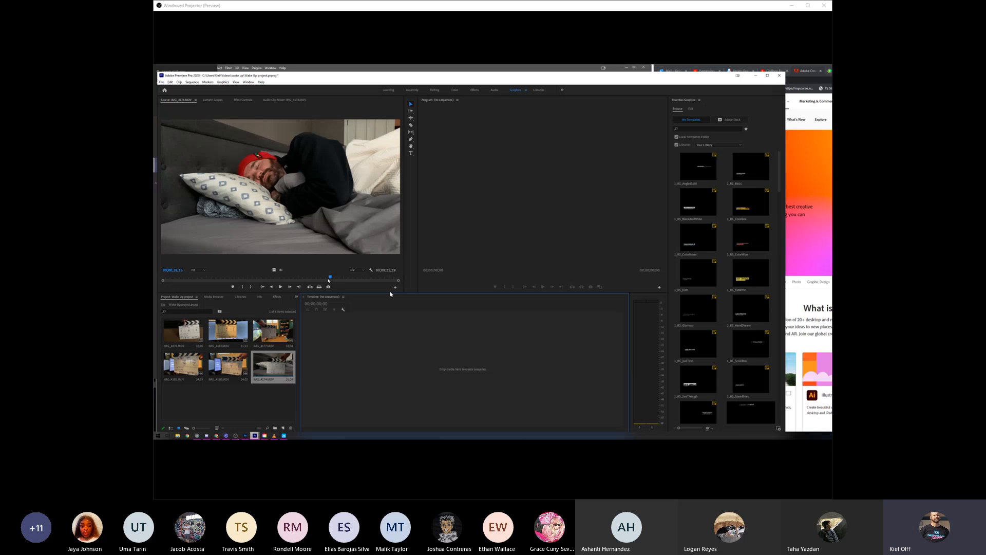
- Set the bedroom clip's In point where the man lies asleep on the pillow
{"action": "mouse_move", "coordinate": [309, 279]}
{"action": "left_mouse_down"}
{"action": "mouse_move", "coordinate": [317, 280]}
{"action": "mouse_move", "coordinate": [293, 280]}
{"action": "left_mouse_up"}
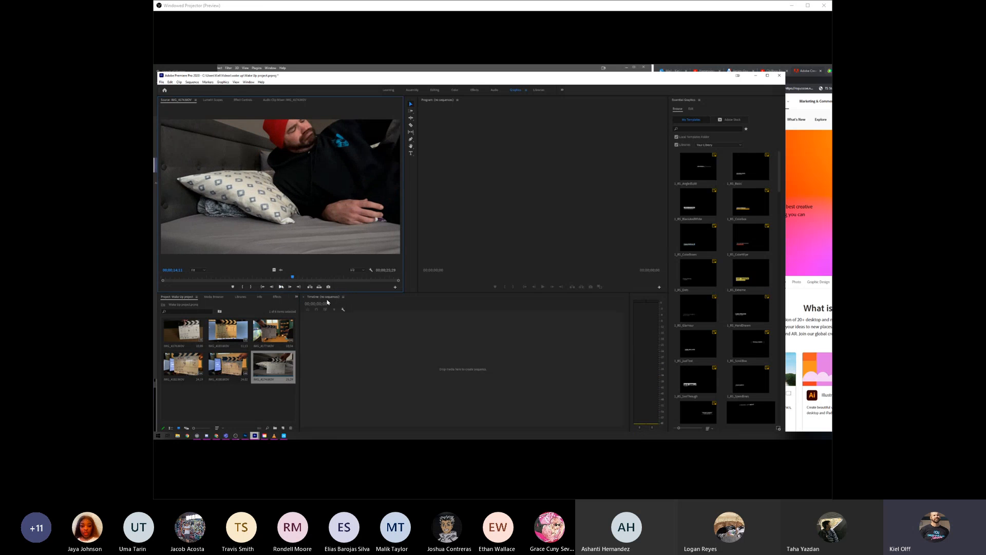
{"action": "left_click", "coordinate": [281, 287]}
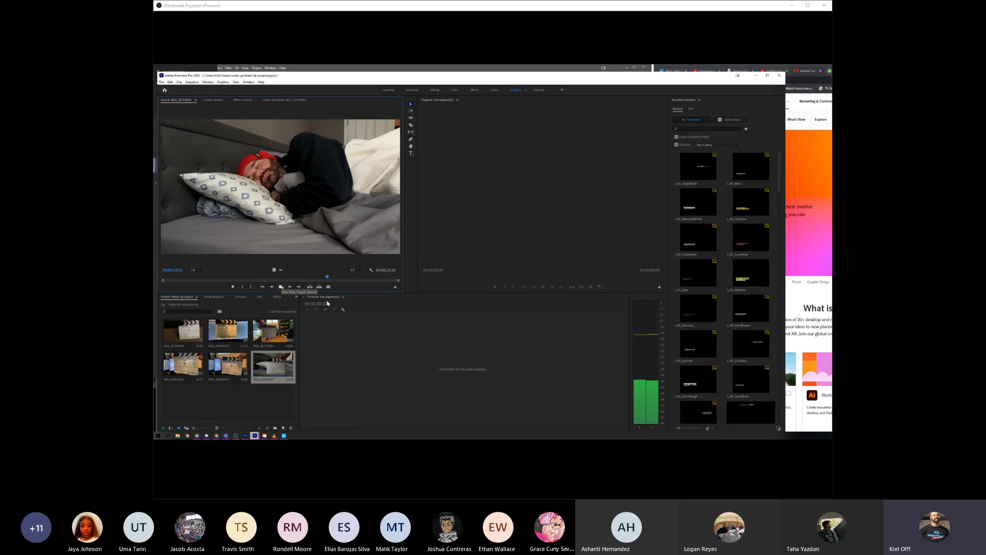
{"action": "key", "text": "space"}
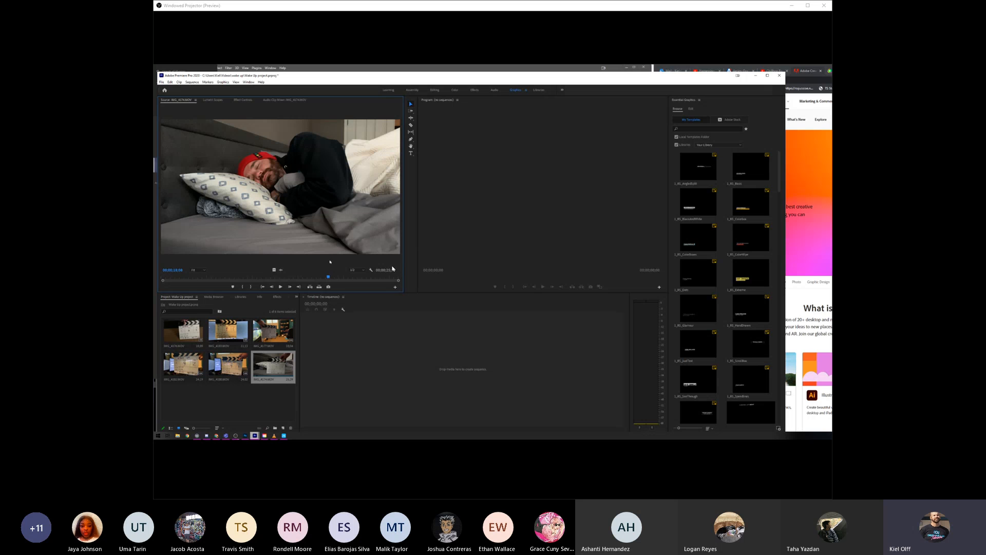
{"action": "key", "text": "i"}
- Set the bedroom clip's Out point just after the man has left the bed
{"action": "left_click", "coordinate": [284, 287]}
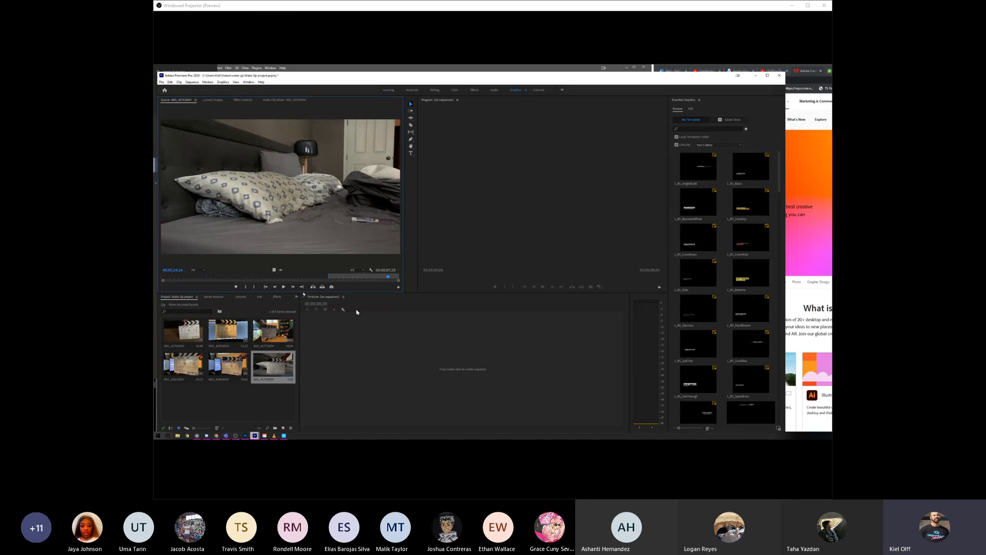
{"action": "key", "text": "j"}
{"action": "key", "text": "k"}
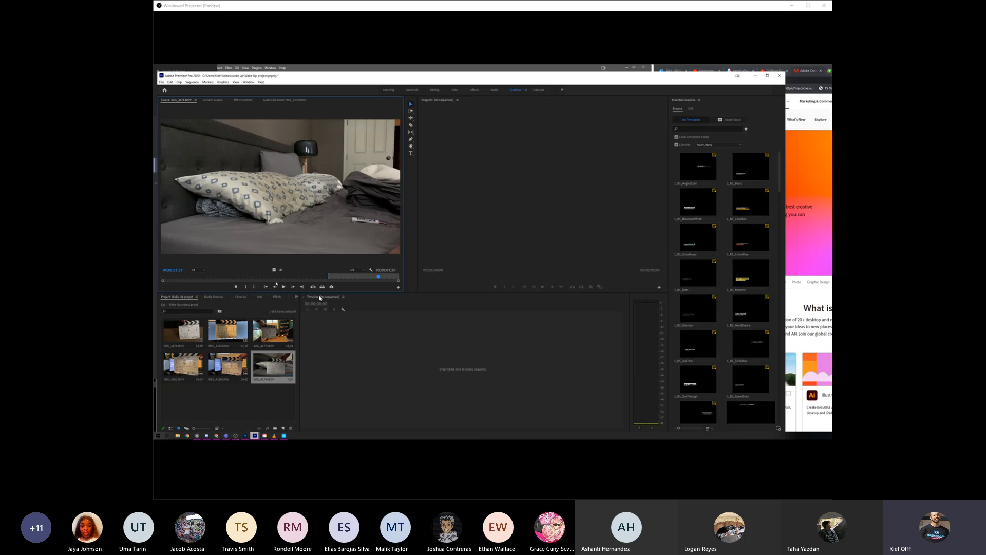
{"action": "key", "text": "o"}
- Scrub and play the marked range of the bedroom clip to check its In and Out points
{"action": "left_click_drag", "start_coordinate": [330, 277], "coordinate": [379, 277]}
{"action": "left_click_drag", "start_coordinate": [377, 278], "coordinate": [353, 278]}
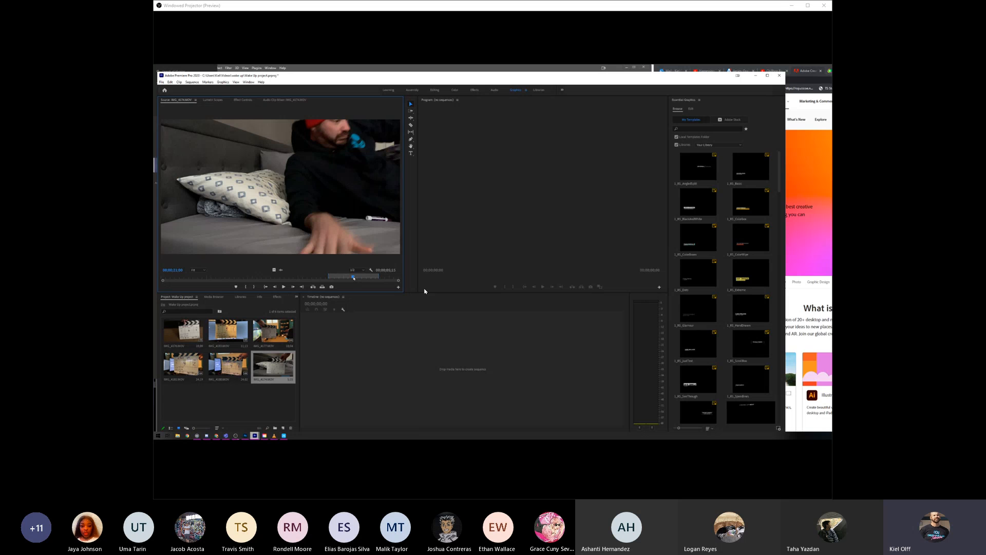
{"action": "key", "text": "space"}
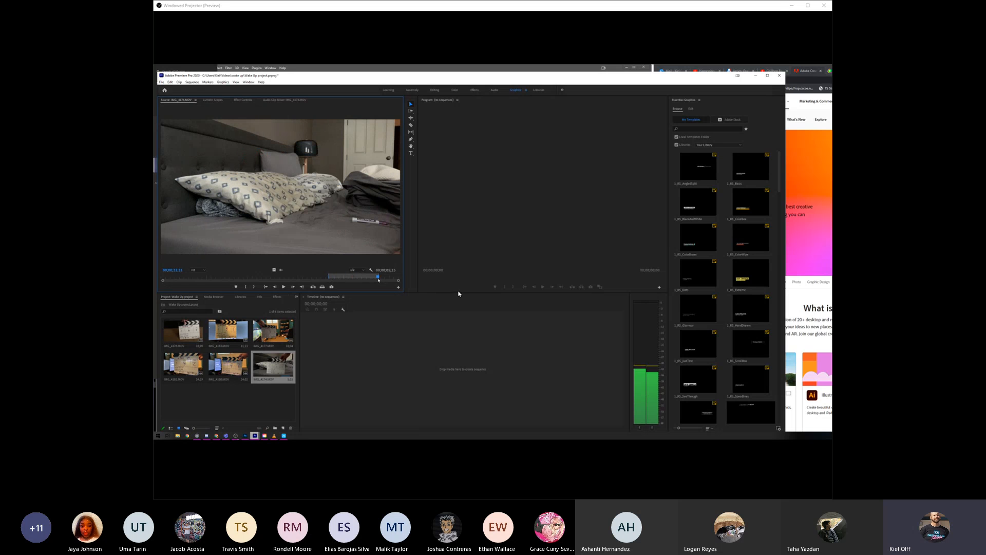
{"action": "left_click_drag", "start_coordinate": [378, 280], "coordinate": [379, 280]}
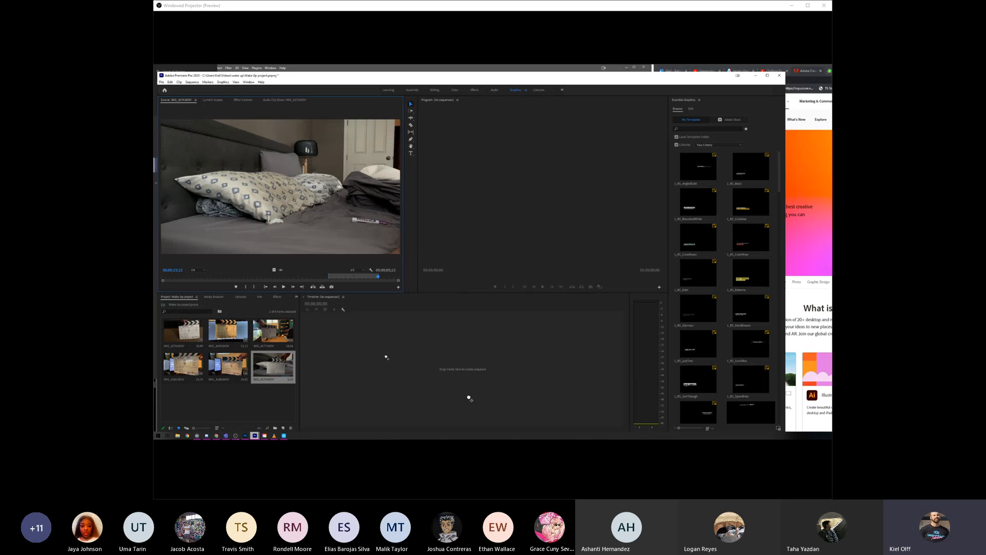
- Create a sequence by placing the trimmed bedroom clip in the empty timeline, and play it through
{"action": "left_click_drag", "start_coordinate": [469, 398], "coordinate": [469, 398]}
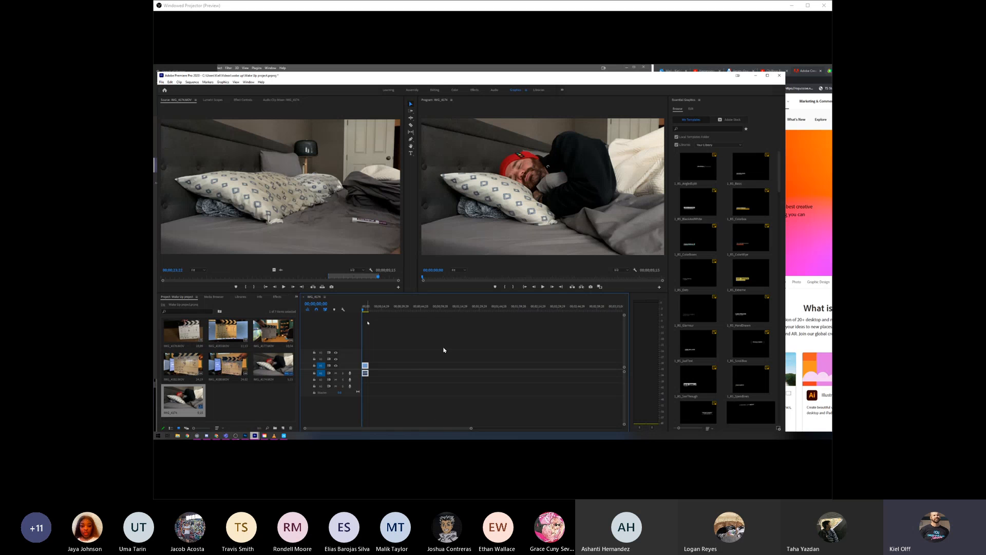
{"action": "left_click", "coordinate": [543, 287]}
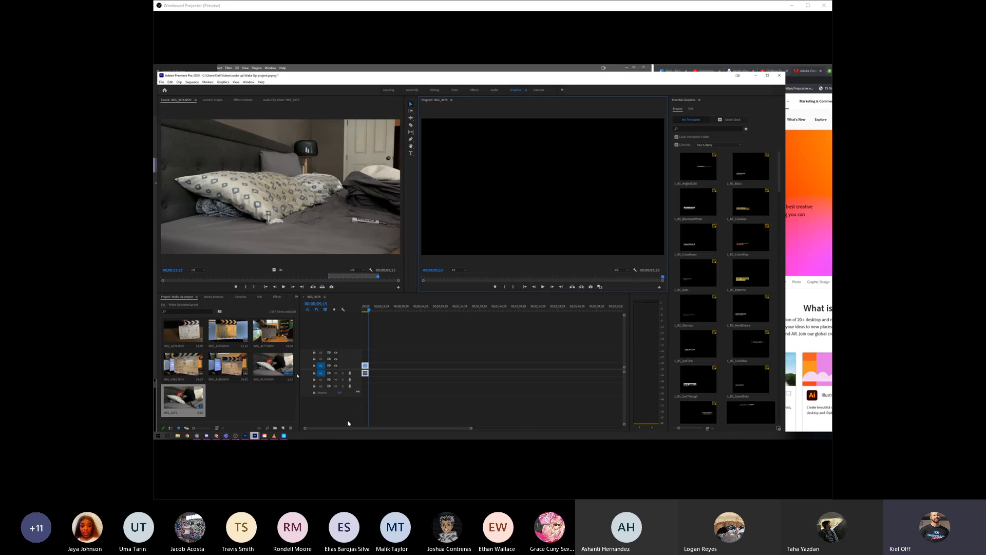
- Open the Scene 2 carpet clip and set its In point on the empty floor, well after the slate has left
{"action": "double_click", "coordinate": [175, 333]}
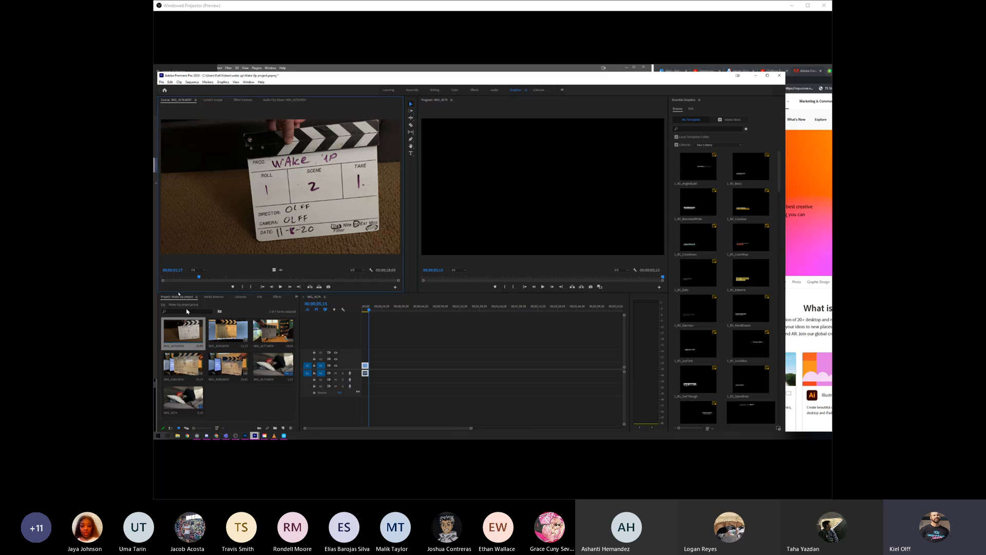
{"action": "left_click", "coordinate": [280, 287]}
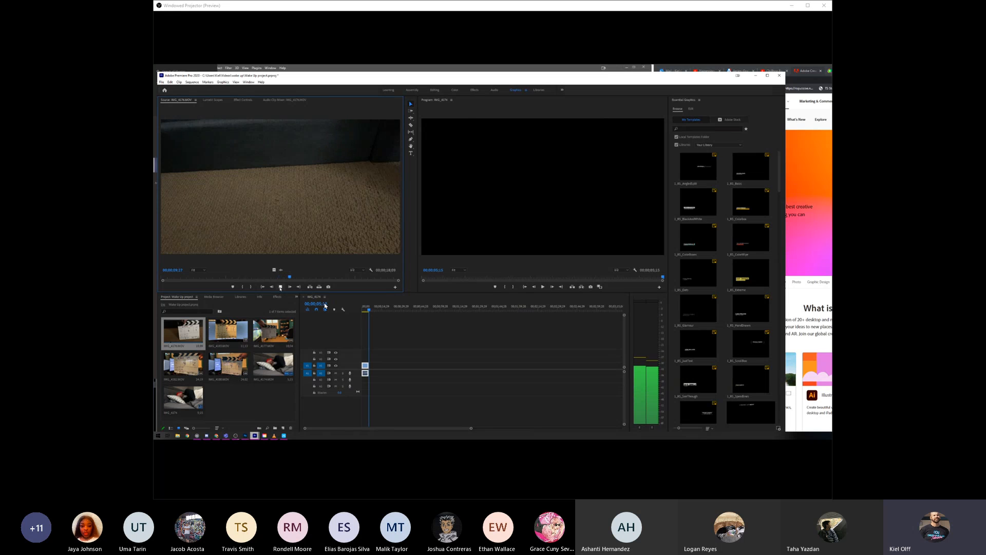
{"action": "key", "text": "space"}
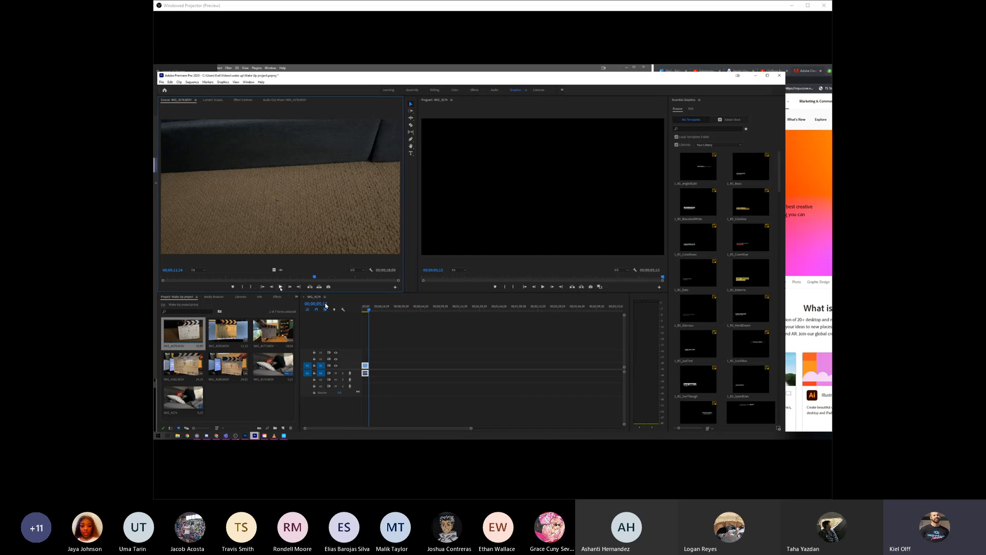
{"action": "key", "text": "i"}
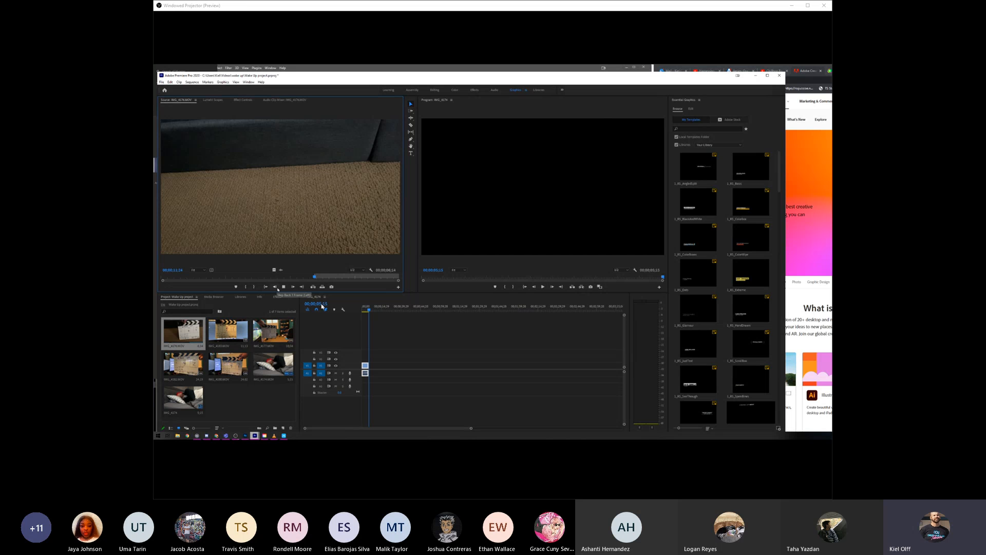
- Set the carpet clip's Out point shortly after its In point and place the trimmed clip directly after the bedroom clip
{"action": "key", "text": "space"}
{"action": "key", "text": "space"}
{"action": "key", "text": "o"}
{"action": "left_click_drag", "start_coordinate": [359, 190], "coordinate": [412, 425]}
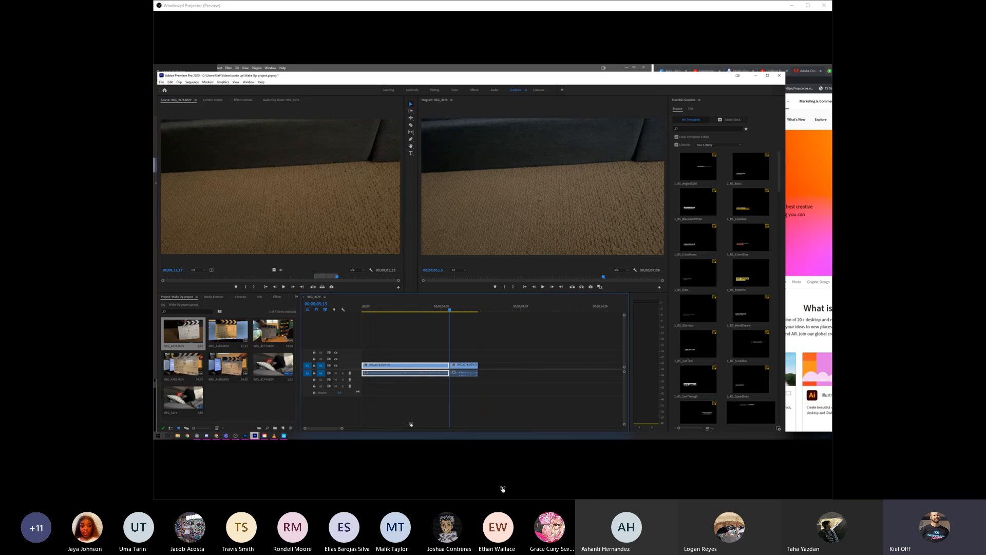
- Play the cut from the bedroom clip to the carpet clip twice to check the transition
{"action": "left_click_drag", "start_coordinate": [447, 312], "coordinate": [437, 313]}
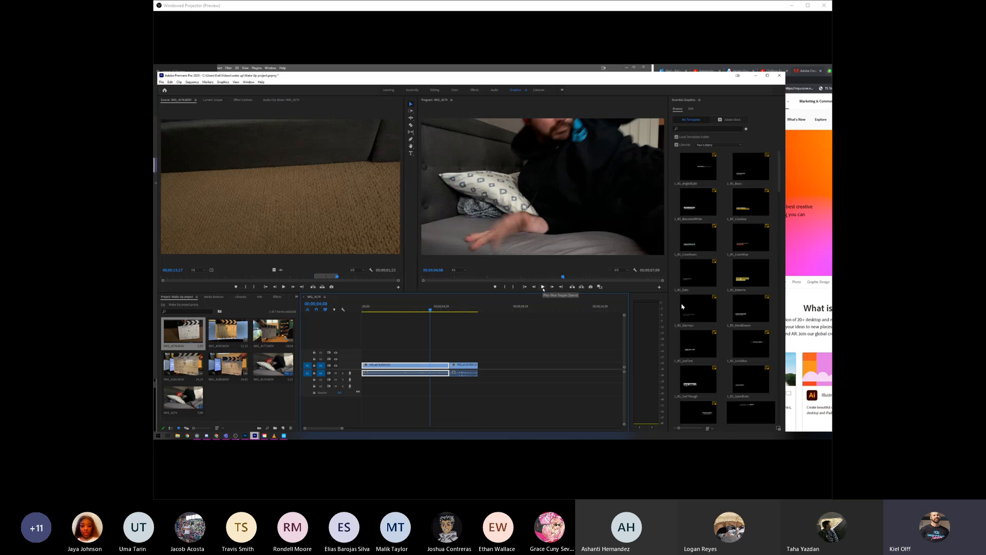
{"action": "left_click", "coordinate": [543, 288]}
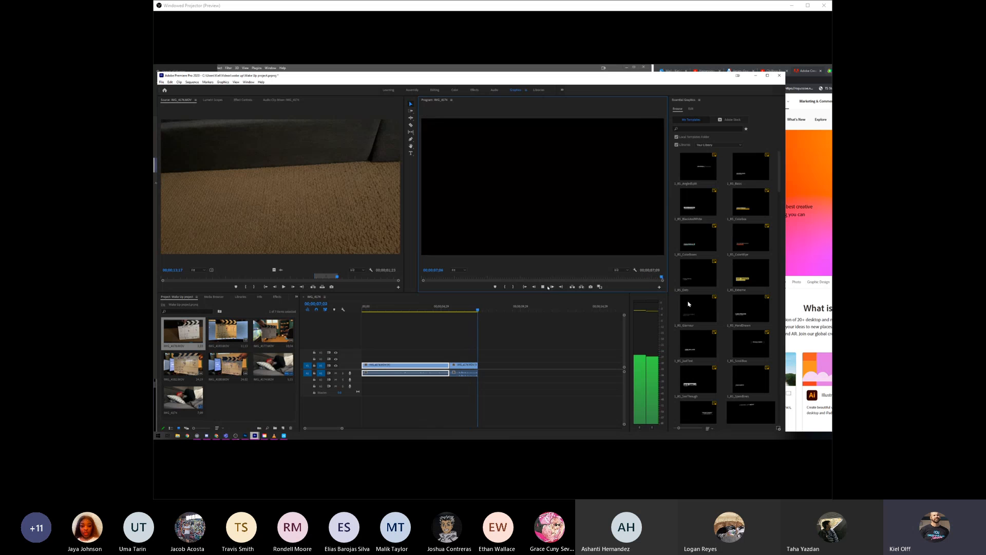
{"action": "left_click_drag", "start_coordinate": [478, 311], "coordinate": [433, 309]}
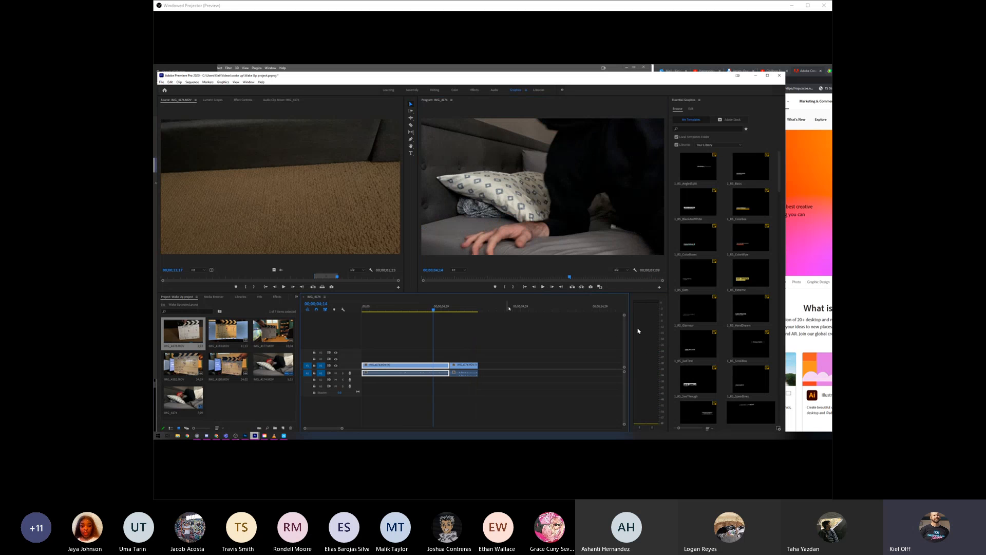
{"action": "left_click", "coordinate": [543, 288]}
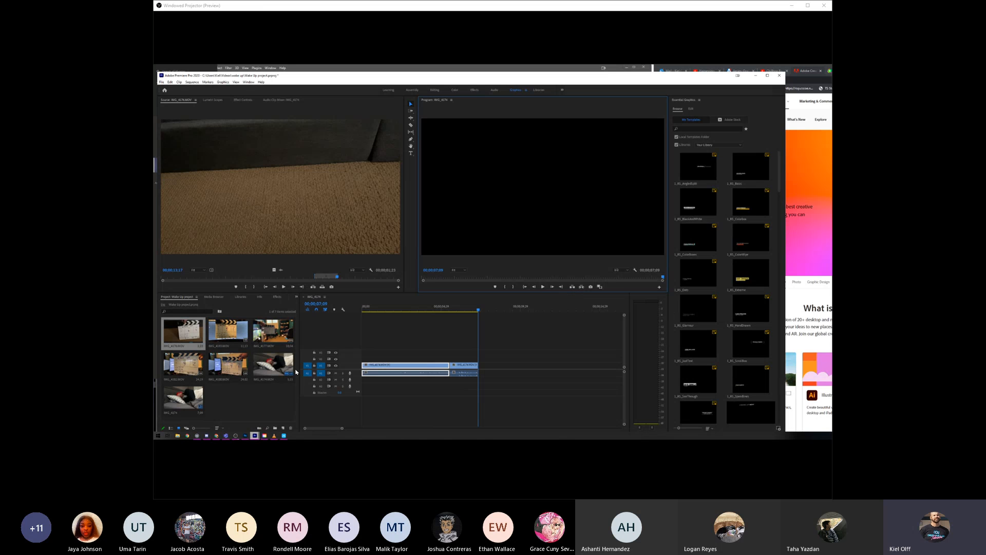
- Open the wide office clip and set its In point just before the man enters the frame
{"action": "double_click", "coordinate": [273, 331]}
{"action": "mouse_move", "coordinate": [217, 278]}
{"action": "left_mouse_down"}
{"action": "mouse_move", "coordinate": [282, 278]}
{"action": "mouse_move", "coordinate": [217, 278]}
{"action": "left_mouse_up"}
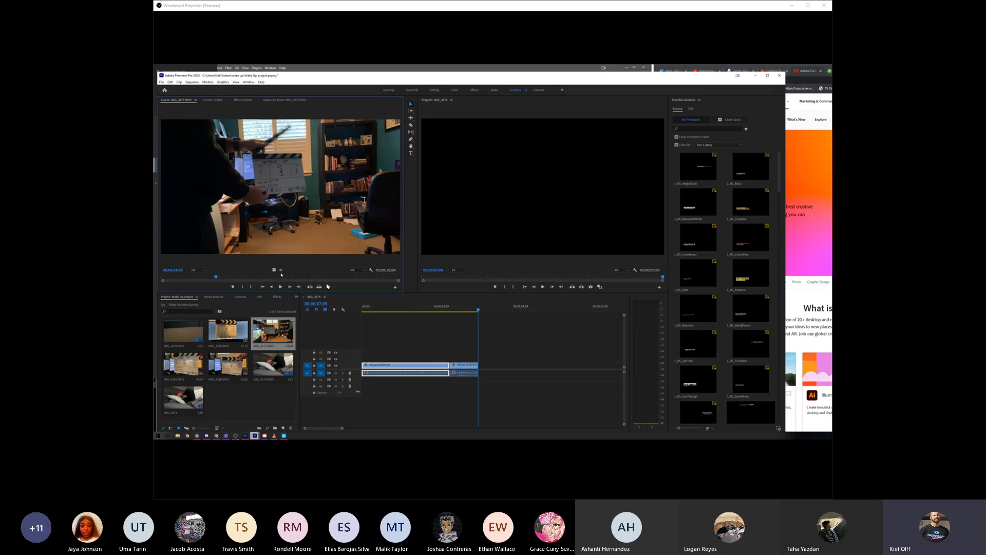
{"action": "left_click", "coordinate": [280, 286]}
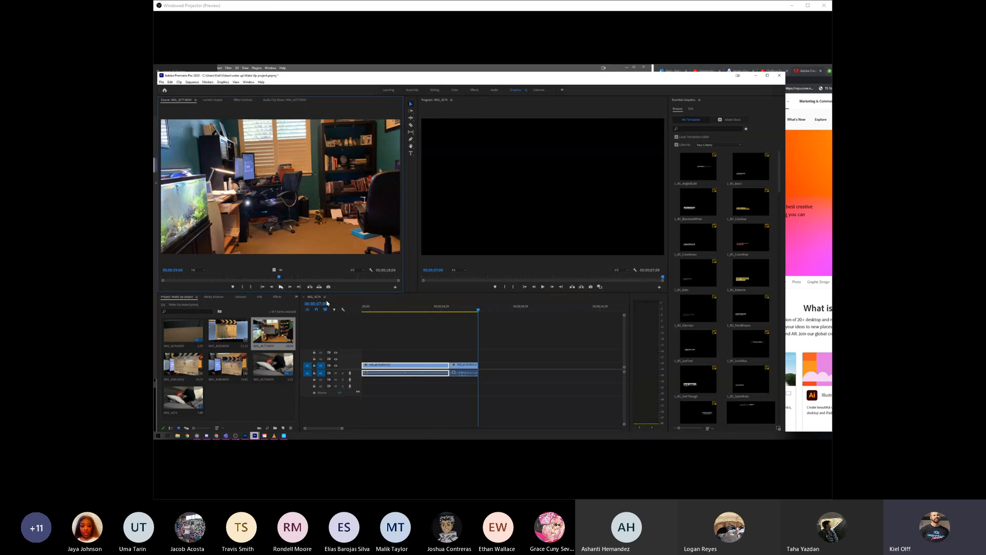
{"action": "key", "text": "space"}
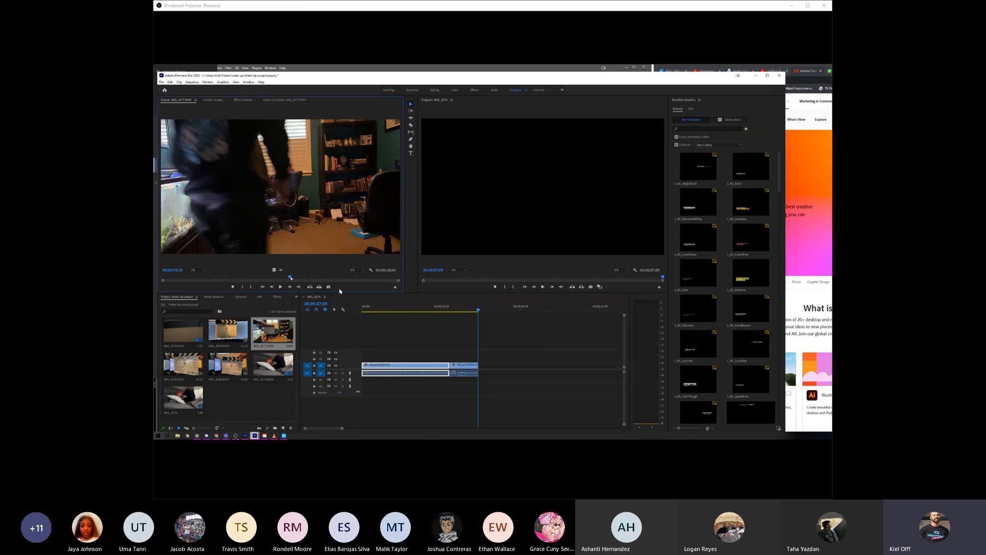
{"action": "key", "text": "Left"}
{"action": "key", "text": "Left"}
{"action": "key", "text": "Left"}
{"action": "key", "text": "Left"}
{"action": "key", "text": "Left"}
{"action": "key", "text": "Left"}
{"action": "key", "text": "Left"}
{"action": "key", "text": "Left"}
{"action": "key", "text": "Left"}
{"action": "key", "text": "Left"}
{"action": "key", "text": "Left"}
{"action": "key", "text": "Left"}
{"action": "key", "text": "Left"}
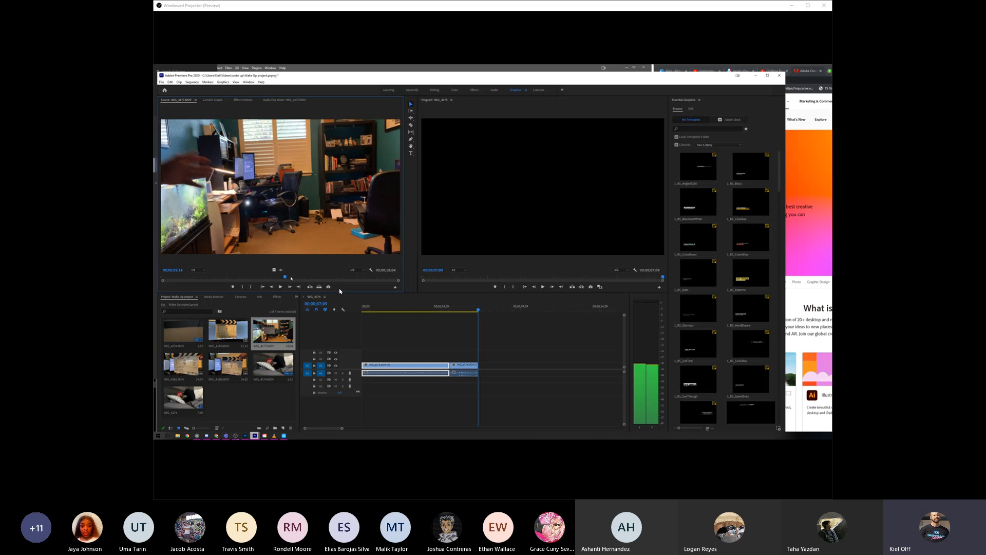
{"action": "key", "text": "Left"}
{"action": "key", "text": "Left"}
{"action": "key", "text": "i"}
- Set the office clip's Out point once the man is seated at the desk and append the trimmed clip after the carpet clip
{"action": "key", "text": "space"}
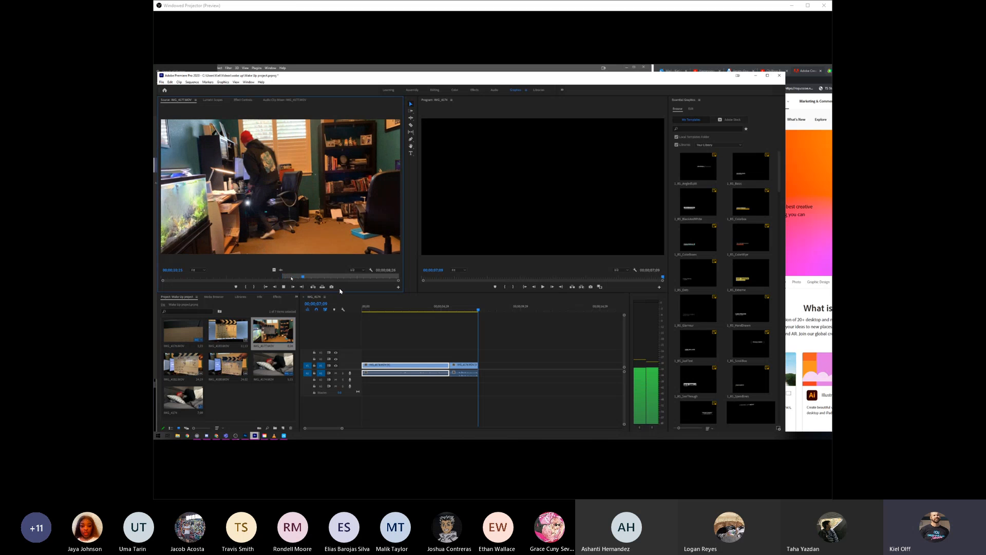
{"action": "key", "text": "space"}
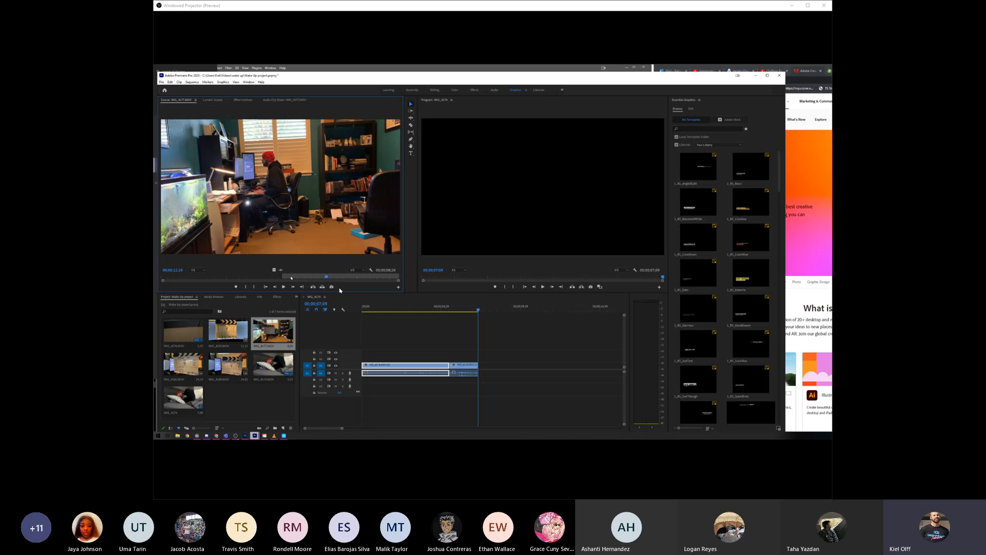
{"action": "key", "text": "o"}
{"action": "left_click_drag", "start_coordinate": [444, 267], "coordinate": [479, 365]}
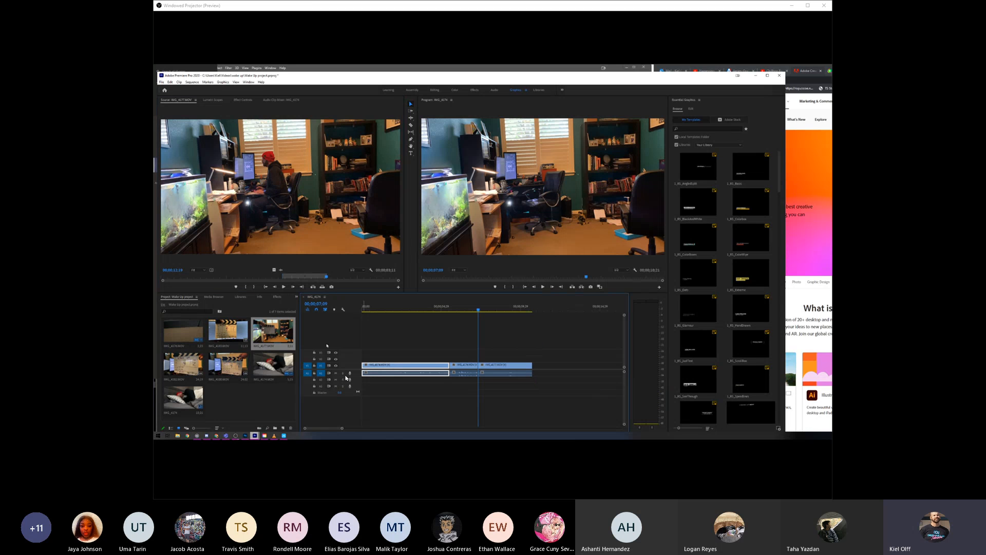
- Trim the desk close-up clip from the man seated at the monitor to the empty chair and append it after the office clip
{"action": "double_click", "coordinate": [175, 374]}
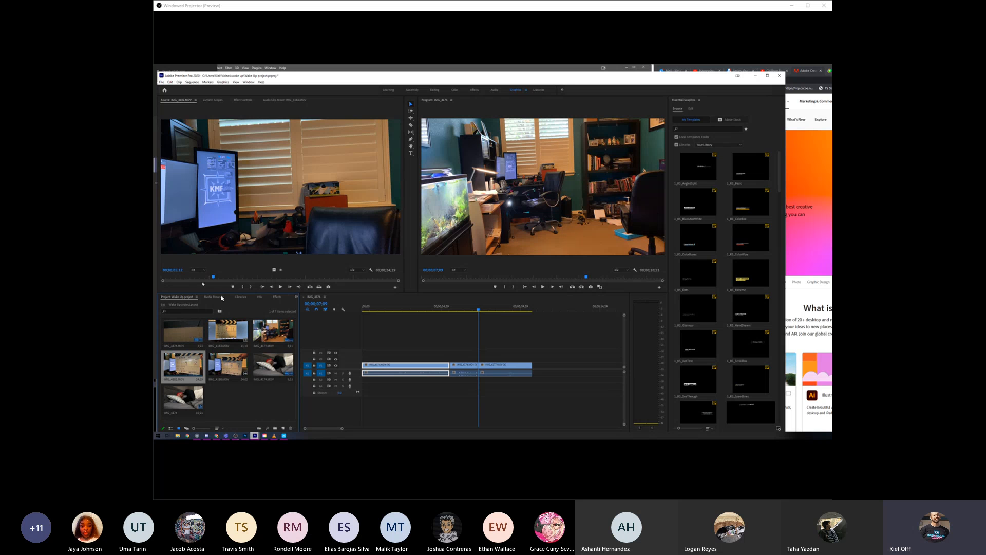
{"action": "left_click_drag", "start_coordinate": [213, 278], "coordinate": [287, 278]}
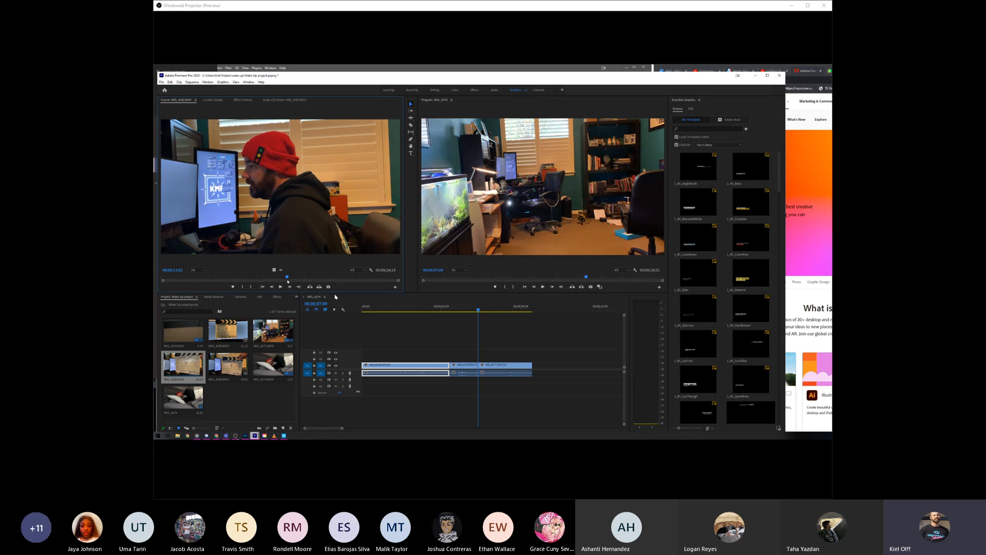
{"action": "left_click", "coordinate": [282, 289]}
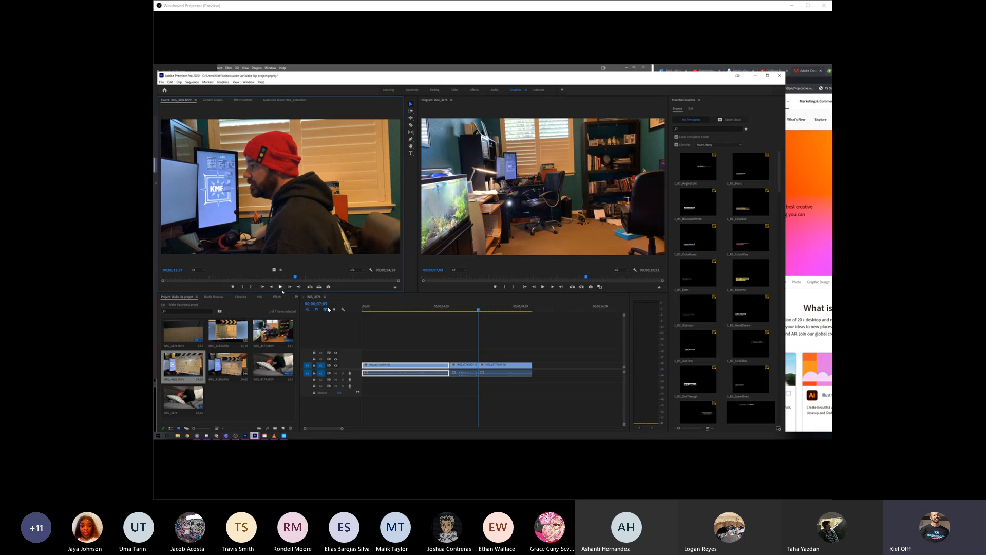
{"action": "key", "text": "i"}
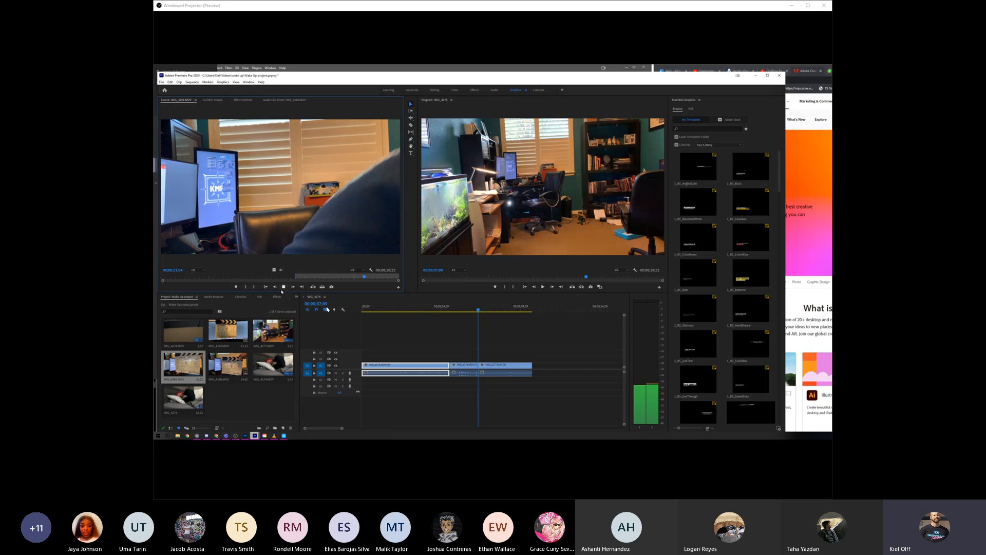
{"action": "left_click", "coordinate": [283, 288]}
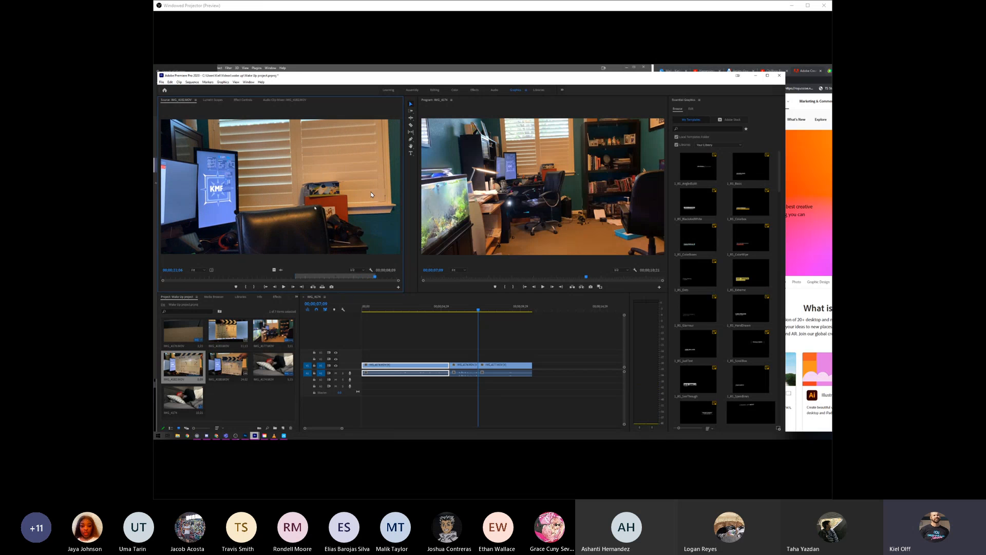
{"action": "left_click_drag", "start_coordinate": [496, 277], "coordinate": [534, 366]}
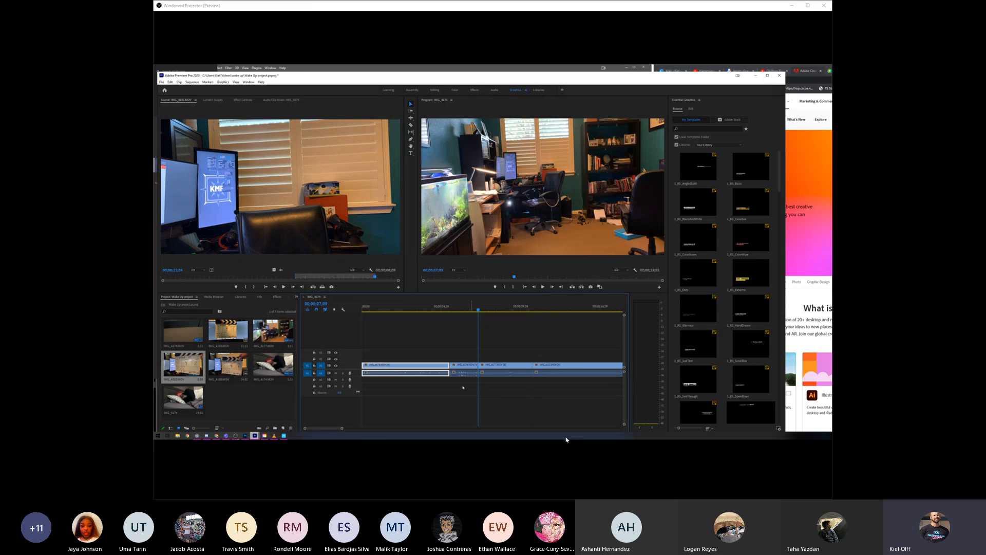
- Shorten the end of the office clip, close the gap before the desk close-up and play the cut to check it
{"action": "left_click", "coordinate": [520, 312]}
{"action": "left_click", "coordinate": [543, 287]}
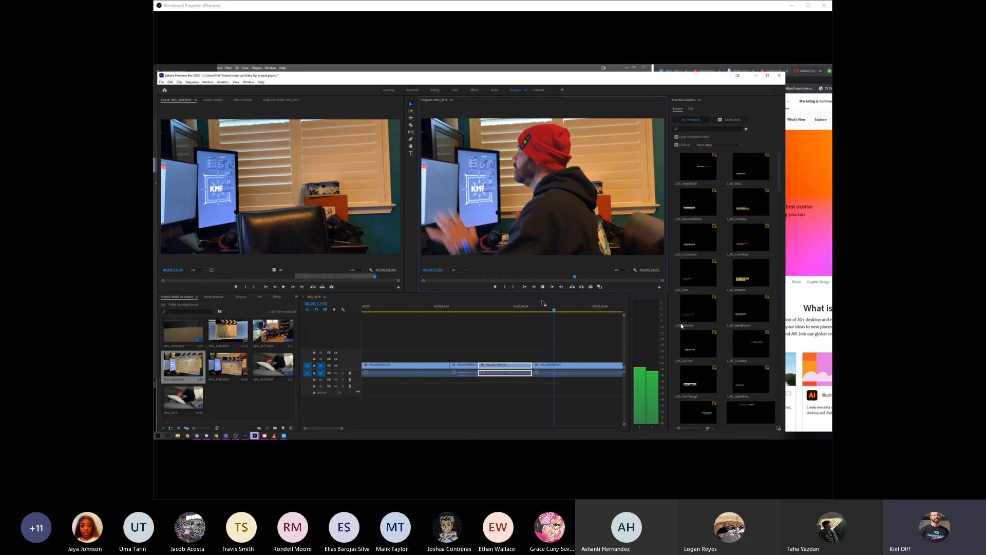
{"action": "left_click", "coordinate": [529, 311]}
{"action": "left_click_drag", "start_coordinate": [529, 313], "coordinate": [531, 313]}
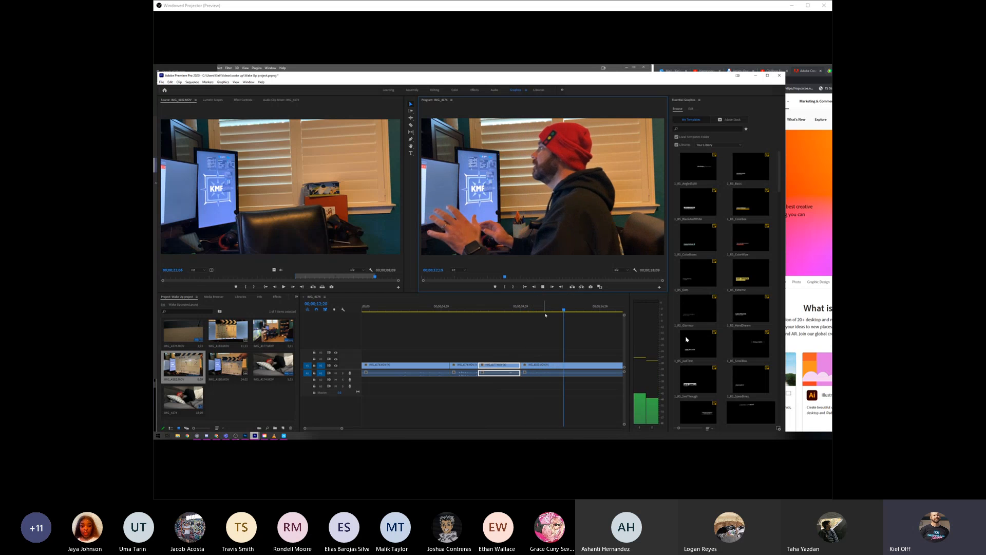
{"action": "left_click", "coordinate": [548, 310]}
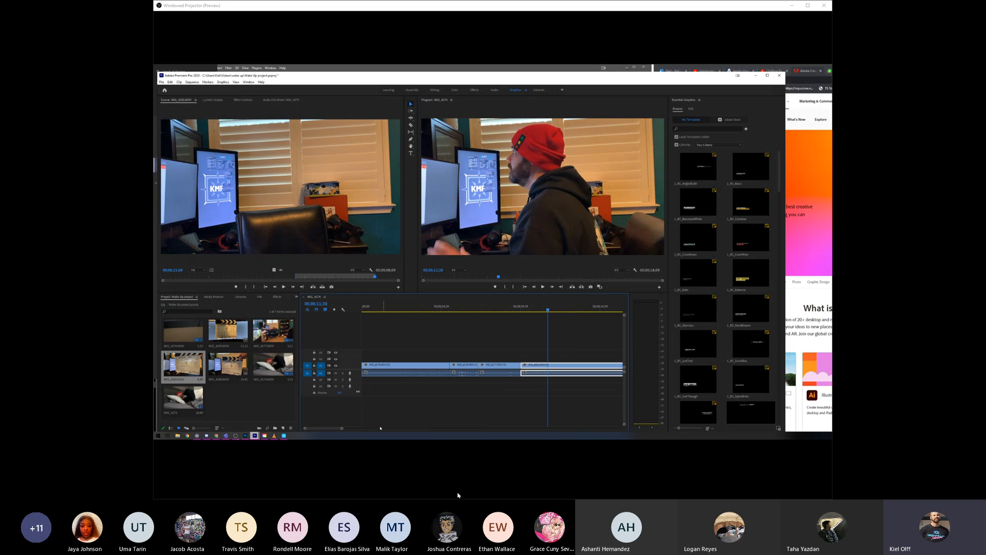
- Mark In and Out points around the SOLD OUT screen shot and append the trimmed clip to the end of the sequence
{"action": "left_click_drag", "start_coordinate": [342, 428], "coordinate": [353, 428]}
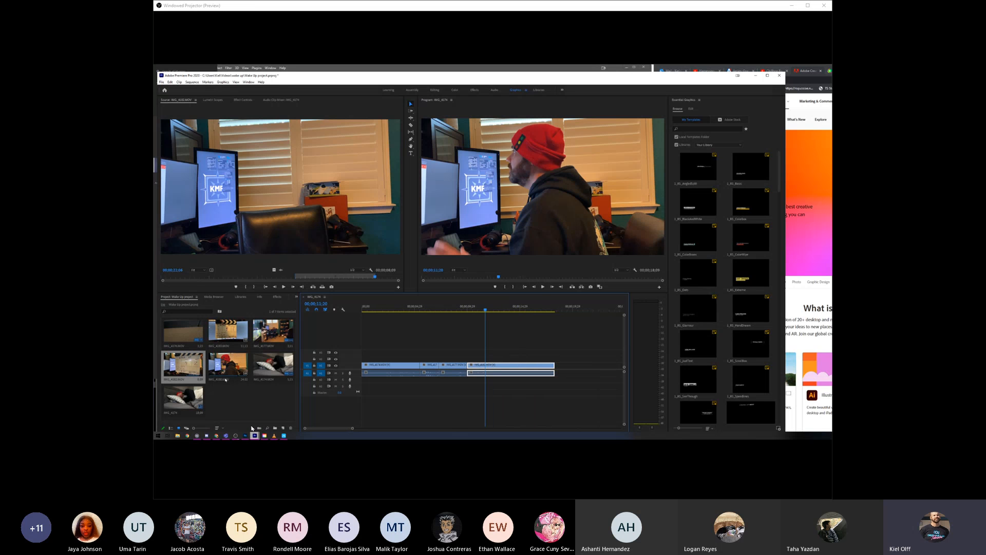
{"action": "double_click", "coordinate": [227, 331]}
{"action": "left_click", "coordinate": [250, 277]}
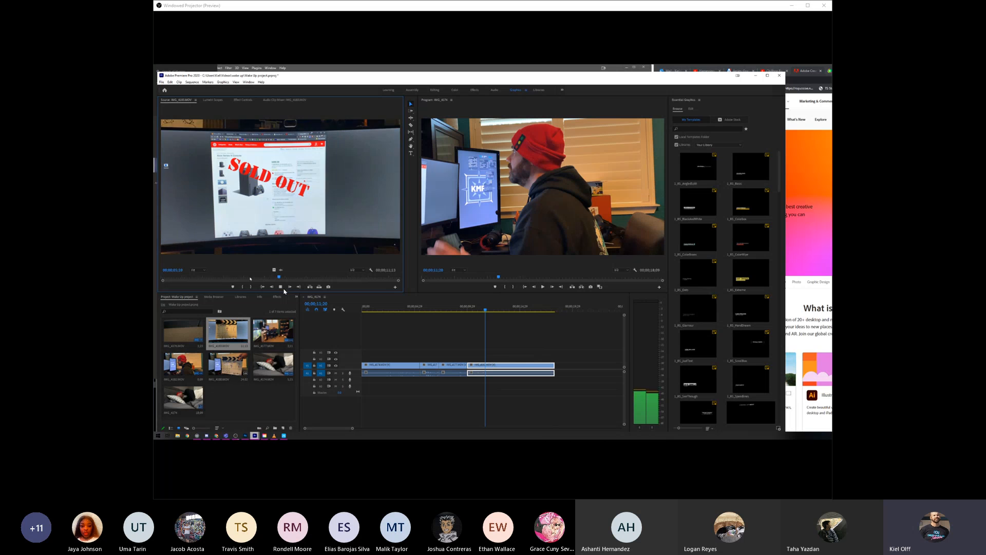
{"action": "key", "text": "i"}
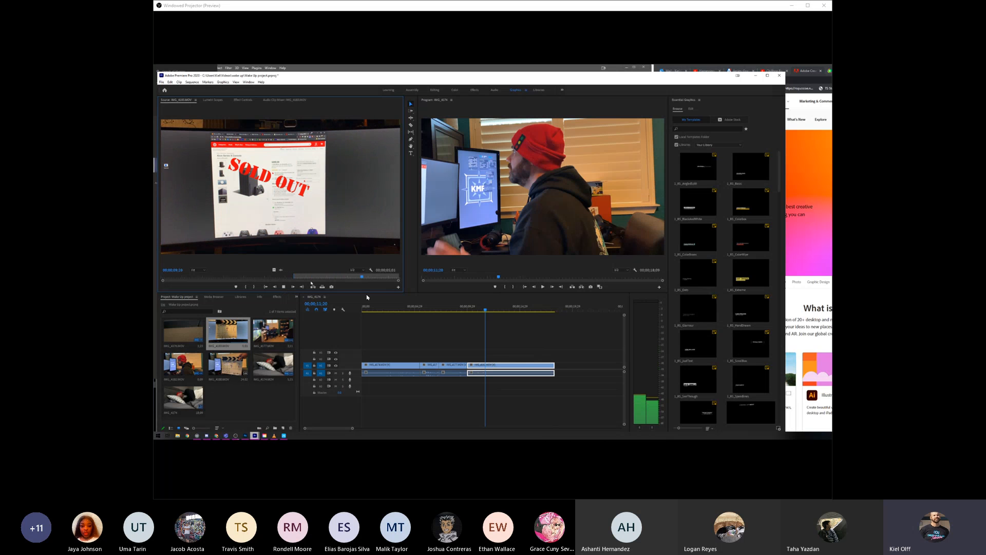
{"action": "key", "text": "o"}
{"action": "left_click_drag", "start_coordinate": [335, 237], "coordinate": [549, 362]}
- Play the whole sequence from the start and scrub the desk close-up to find where the SOLD OUT shot fits
{"action": "key", "text": "Home"}
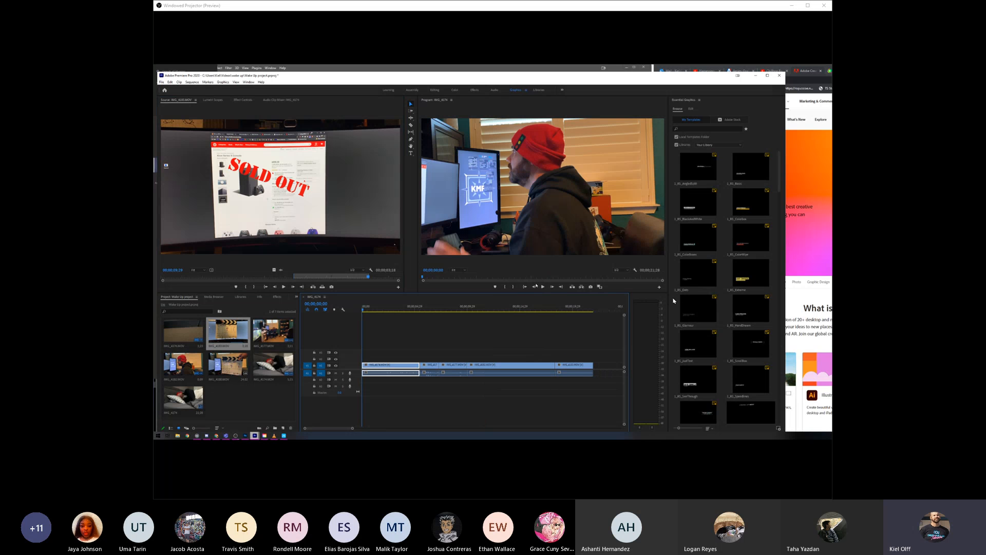
{"action": "key", "text": "space"}
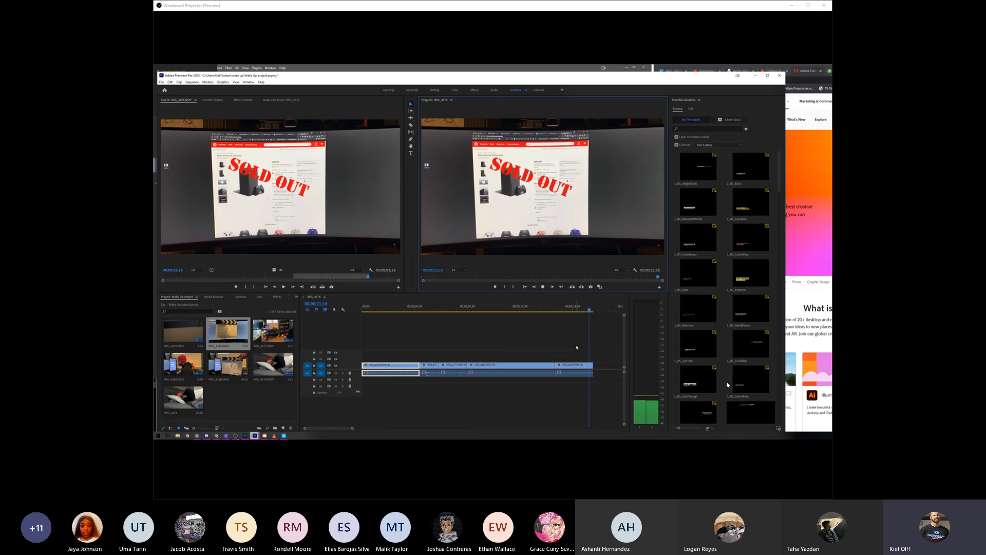
{"action": "left_click_drag", "start_coordinate": [544, 310], "coordinate": [492, 308]}
{"action": "left_click", "coordinate": [396, 307]}
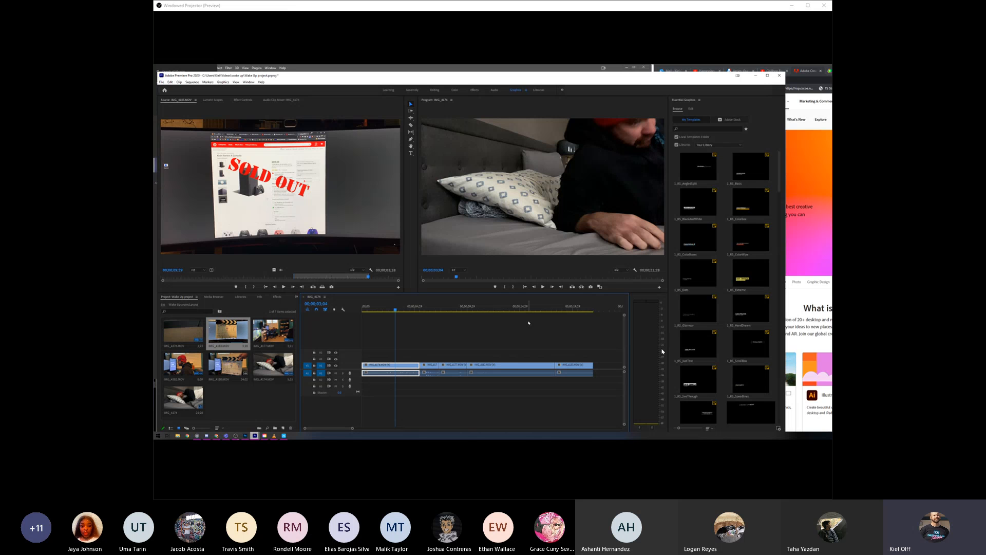
{"action": "left_click_drag", "start_coordinate": [542, 309], "coordinate": [510, 309]}
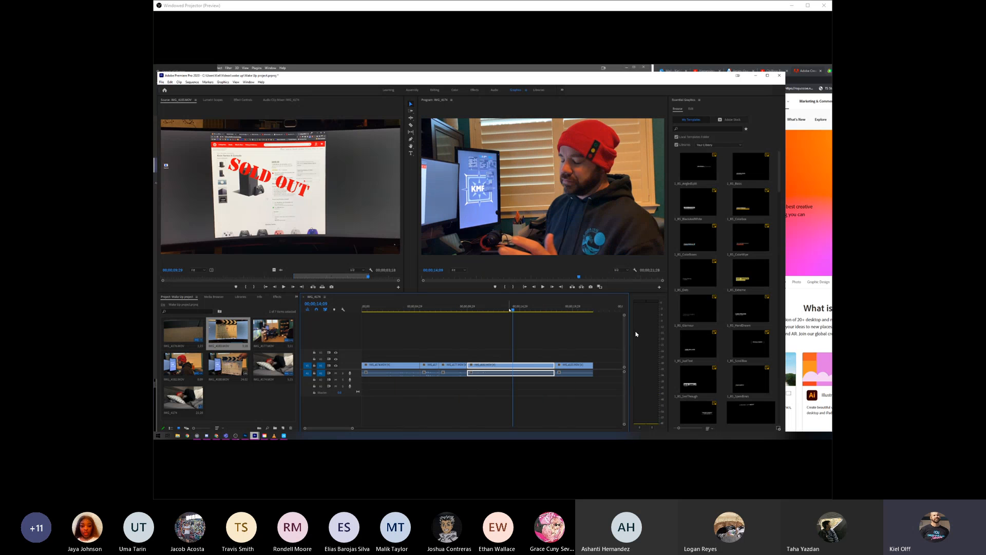
{"action": "mouse_move", "coordinate": [510, 310]}
{"action": "left_mouse_down"}
{"action": "mouse_move", "coordinate": [584, 308]}
{"action": "mouse_move", "coordinate": [407, 318]}
{"action": "mouse_move", "coordinate": [563, 315]}
{"action": "mouse_move", "coordinate": [398, 307]}
{"action": "mouse_move", "coordinate": [513, 309]}
{"action": "mouse_move", "coordinate": [515, 336]}
{"action": "mouse_move", "coordinate": [508, 305]}
{"action": "mouse_move", "coordinate": [520, 318]}
{"action": "left_mouse_up"}
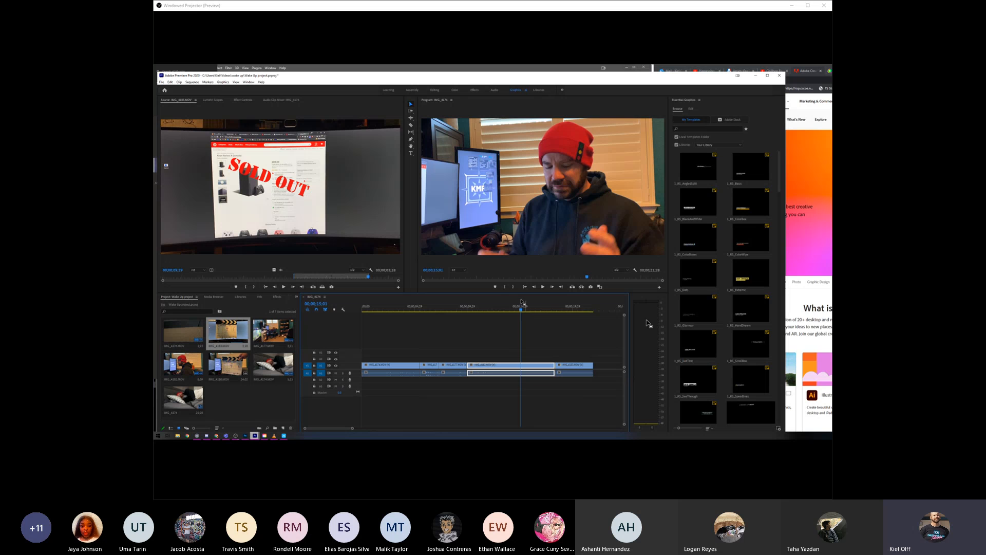
- Park the playhead where the man raises his hands in the desk close-up and delete the SOLD OUT clip from the sequence's end
{"action": "left_click", "coordinate": [498, 307]}
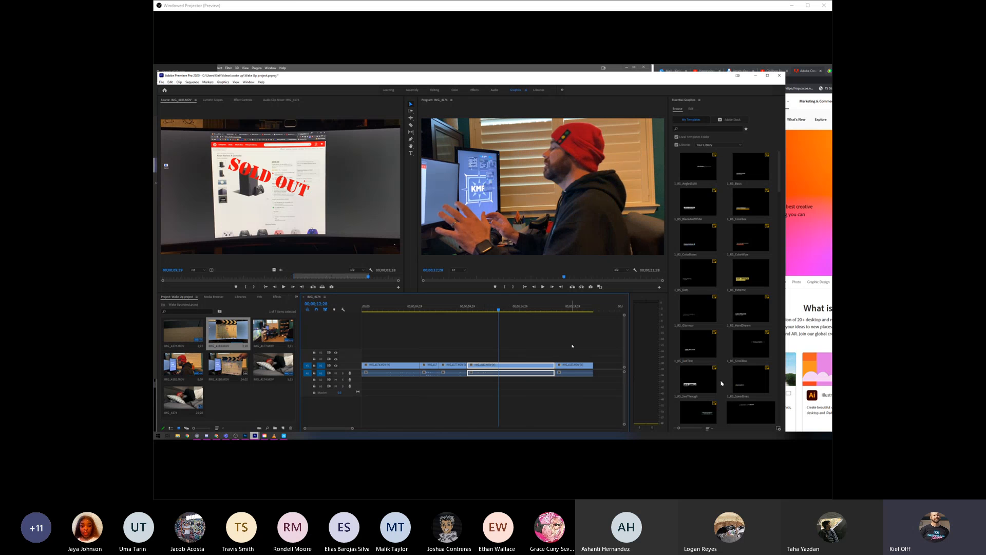
{"action": "left_click", "coordinate": [574, 366]}
{"action": "key", "text": "Delete"}
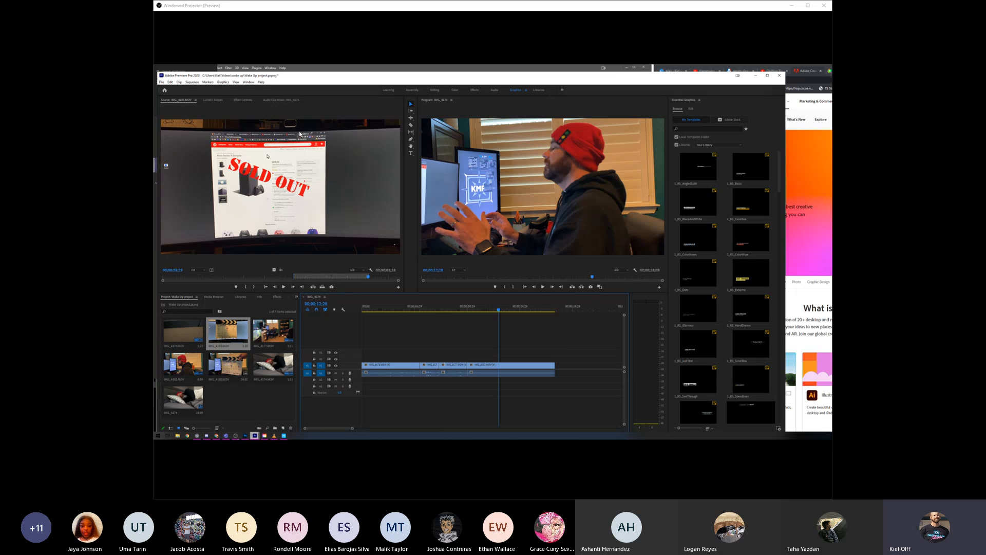
- Try placing the trimmed SOLD OUT clip over the end of the bed clip, overwriting the footage beneath, and play the result
{"action": "left_click", "coordinate": [342, 166]}
{"action": "left_click_drag", "start_coordinate": [367, 281], "coordinate": [413, 370]}
{"action": "left_click_drag", "start_coordinate": [503, 418], "coordinate": [497, 408]}
{"action": "left_click", "coordinate": [403, 365]}
{"action": "left_click", "coordinate": [393, 309]}
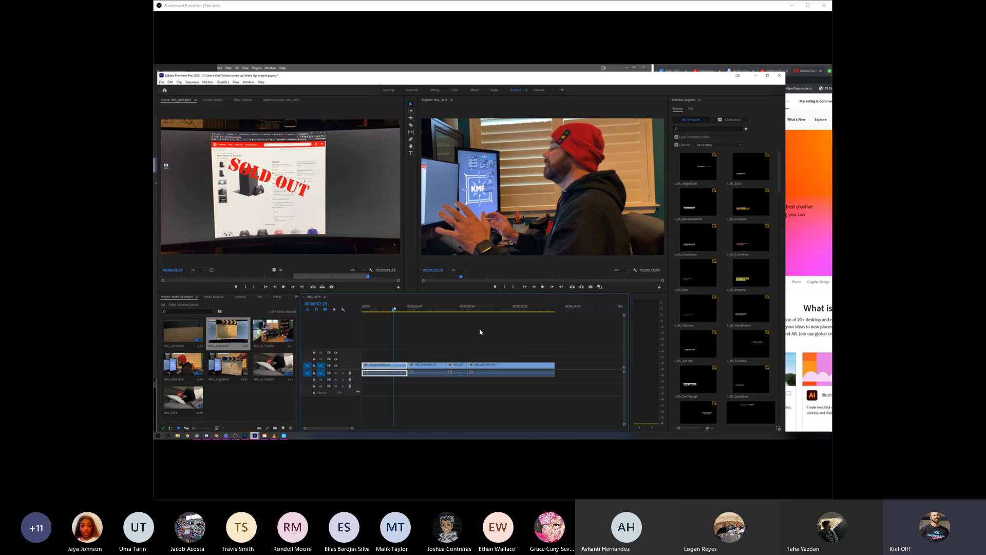
{"action": "left_click", "coordinate": [544, 286]}
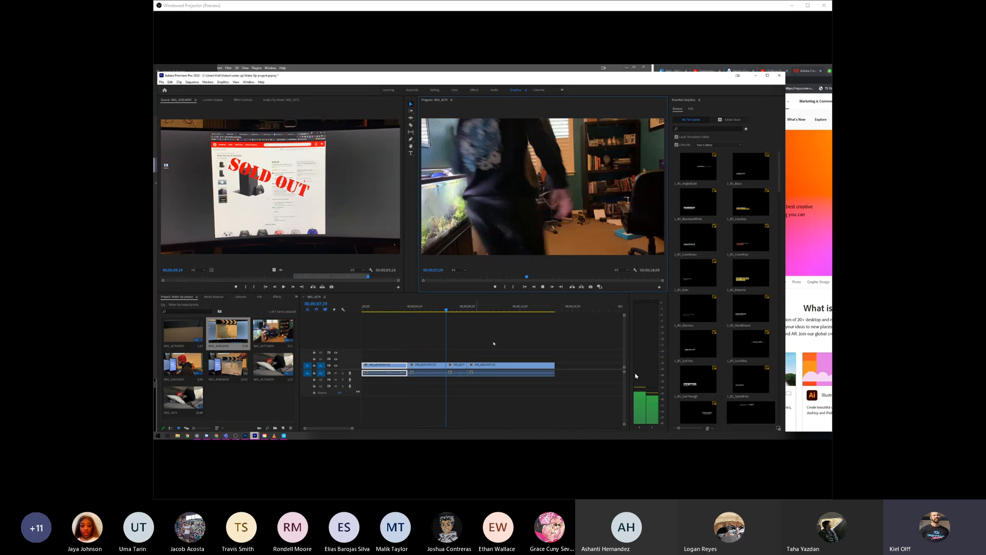
{"action": "key", "text": "space"}
- Move the SOLD OUT clip to the sequence's end, the office clip over the bed clip and the desk close-up earlier
{"action": "left_click", "coordinate": [429, 365]}
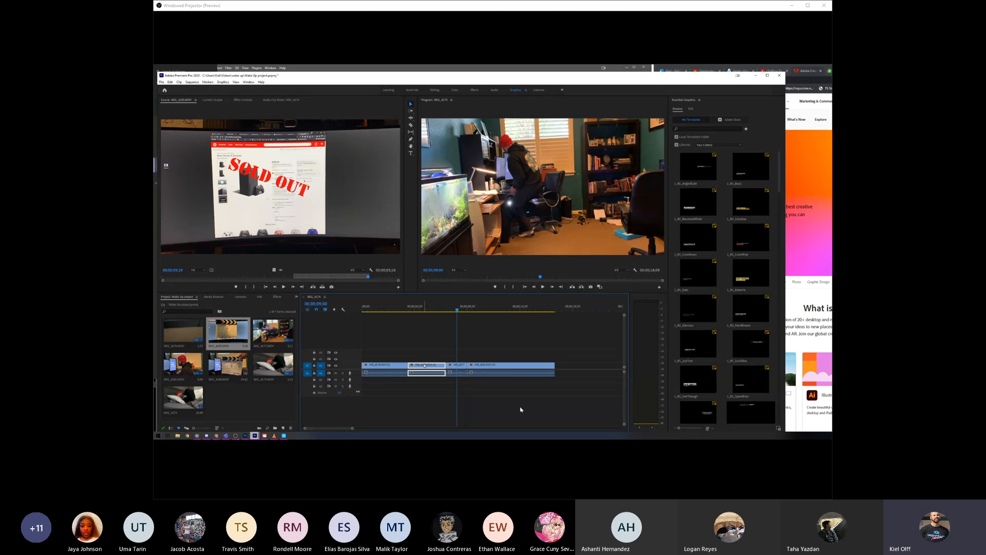
{"action": "left_click_drag", "start_coordinate": [424, 366], "coordinate": [576, 369]}
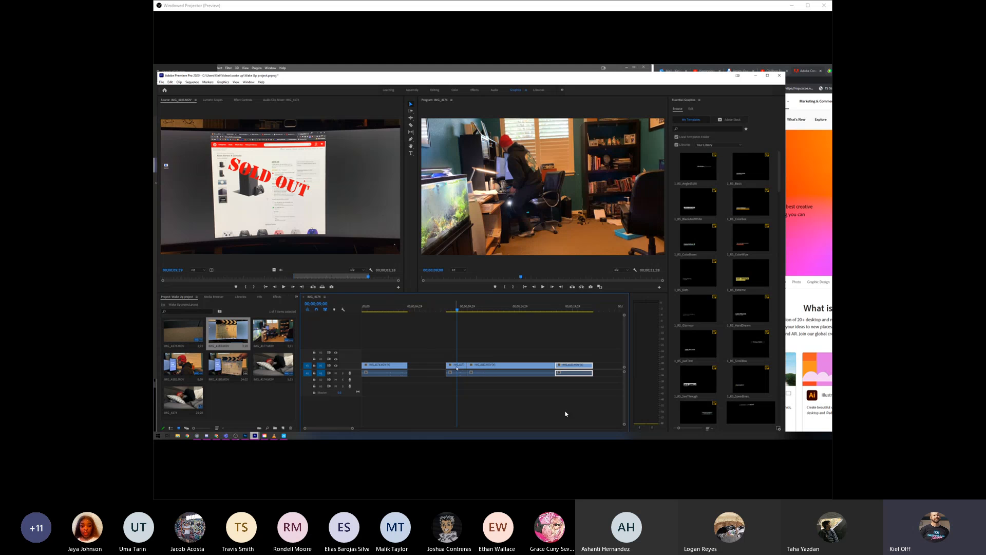
{"action": "left_click_drag", "start_coordinate": [457, 366], "coordinate": [378, 368]}
{"action": "mouse_move", "coordinate": [494, 368]}
{"action": "left_mouse_down"}
{"action": "mouse_move", "coordinate": [415, 367]}
{"action": "mouse_move", "coordinate": [475, 369]}
{"action": "left_mouse_up"}
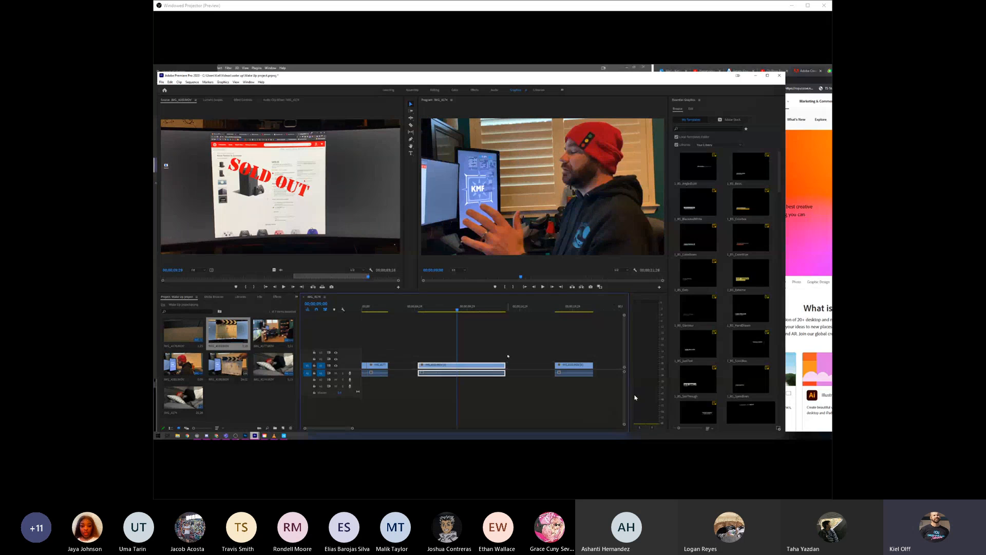
- Undo the clip moves and the SOLD OUT overwrite until the original clip order and lengths are restored
{"action": "left_click", "coordinate": [528, 396]}
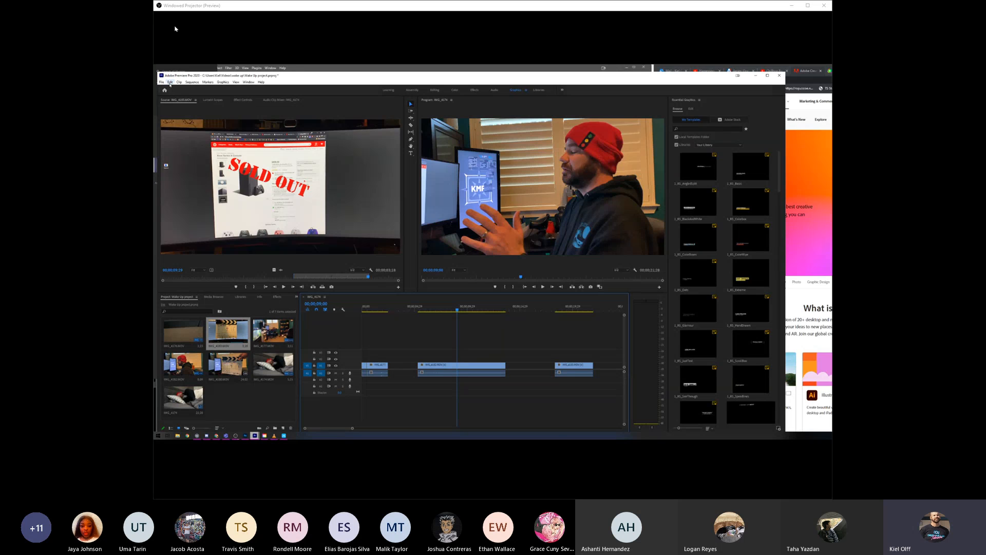
{"action": "left_click", "coordinate": [170, 82]}
{"action": "left_click", "coordinate": [175, 86]}
{"action": "left_click", "coordinate": [170, 82]}
{"action": "left_click", "coordinate": [175, 88]}
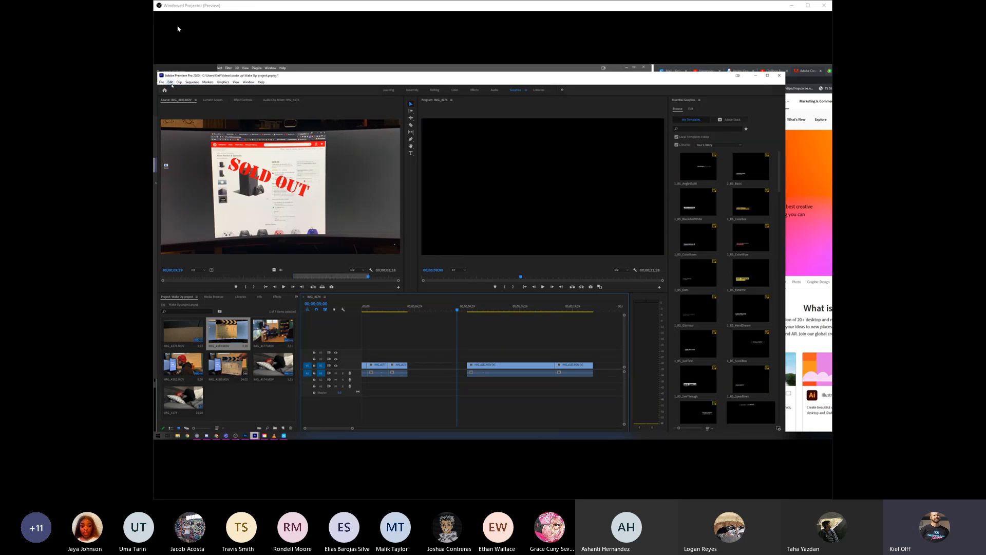
{"action": "left_click", "coordinate": [170, 82]}
{"action": "left_click", "coordinate": [176, 88]}
{"action": "left_click", "coordinate": [170, 82]}
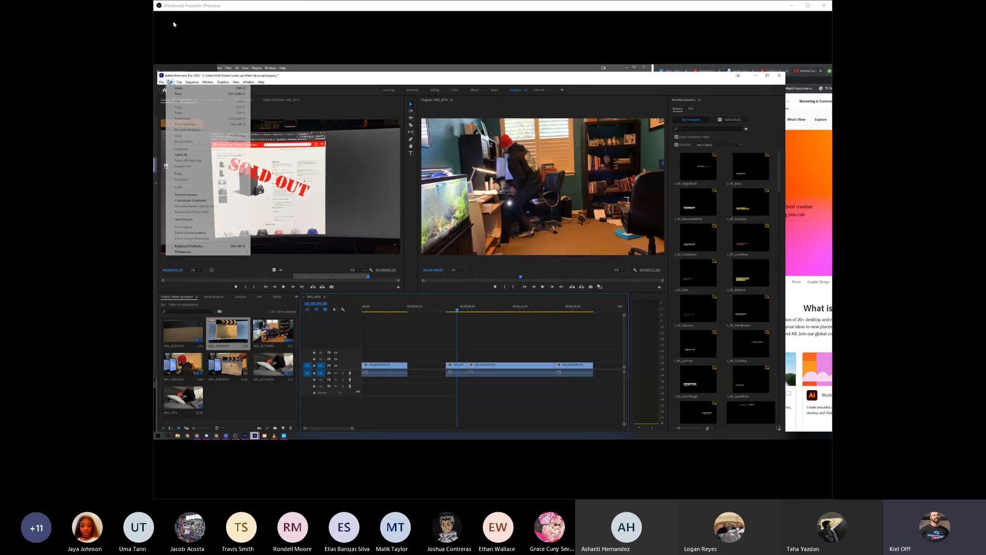
{"action": "left_click", "coordinate": [175, 88]}
{"action": "left_click", "coordinate": [177, 82]}
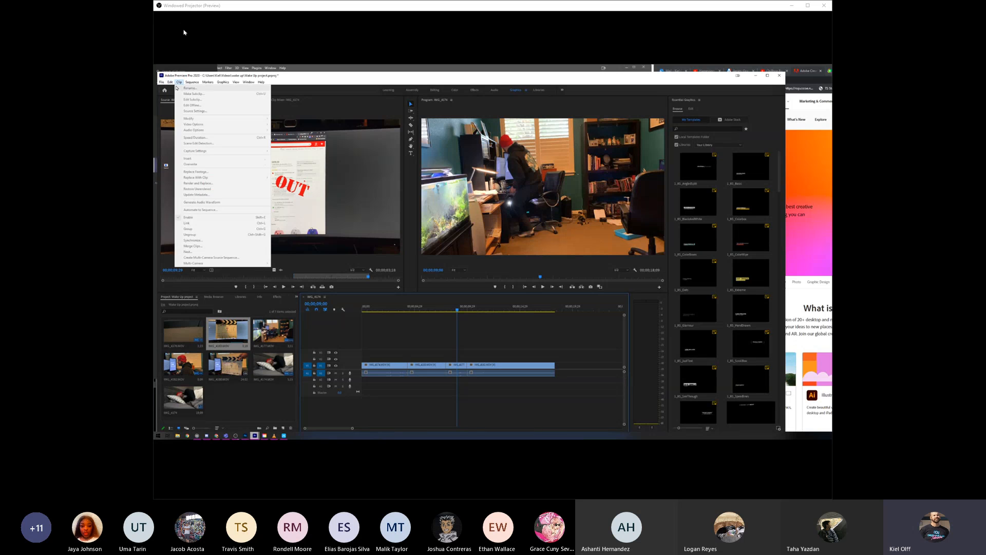
{"action": "left_click", "coordinate": [174, 89]}
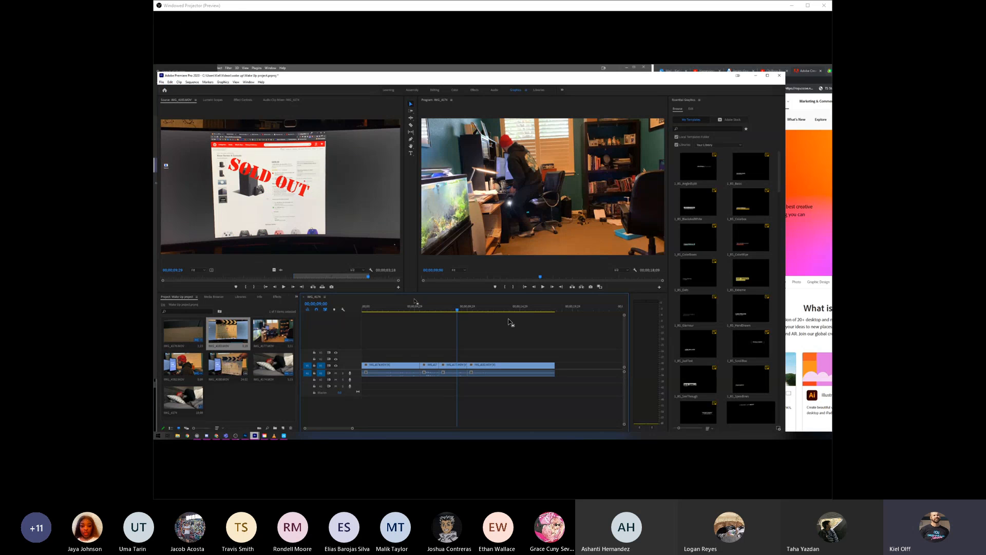
- Play the restored cut, append the trimmed SOLD OUT clip to the end of the sequence and play through it
{"action": "left_click", "coordinate": [416, 308]}
{"action": "key", "text": "space"}
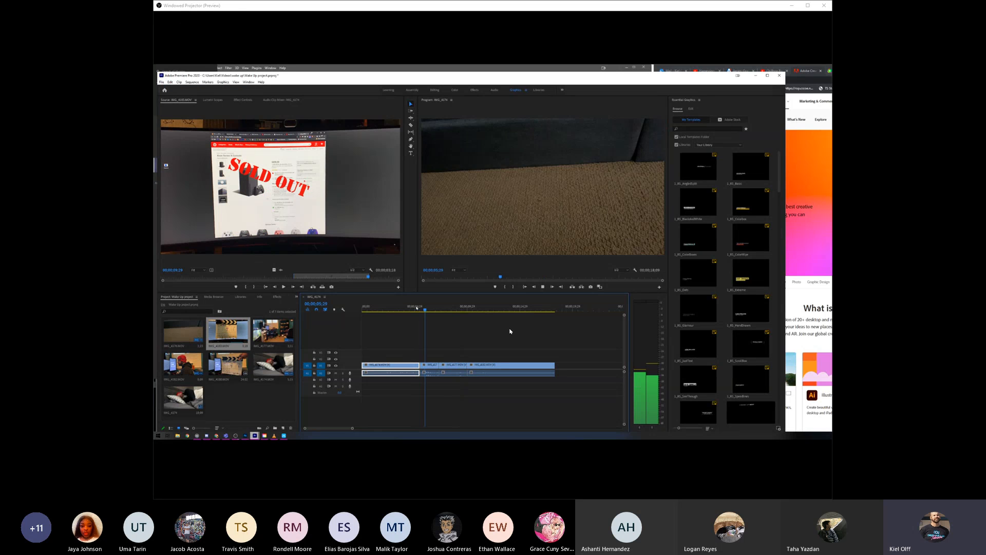
{"action": "left_click_drag", "start_coordinate": [307, 202], "coordinate": [557, 370]}
{"action": "key", "text": "space"}
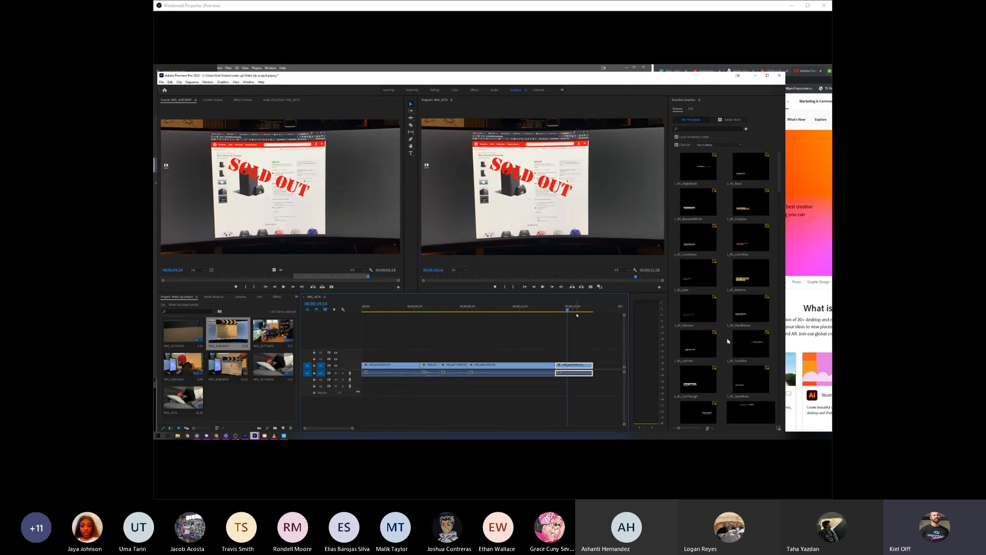
{"action": "mouse_move", "coordinate": [573, 310]}
{"action": "left_mouse_down"}
{"action": "mouse_move", "coordinate": [377, 304]}
{"action": "mouse_move", "coordinate": [571, 313]}
{"action": "left_mouse_up"}
- Switch to File Explorer, open the wake up folder inside Videos and examine the footage and project file stored together there
{"action": "left_click", "coordinate": [178, 436]}
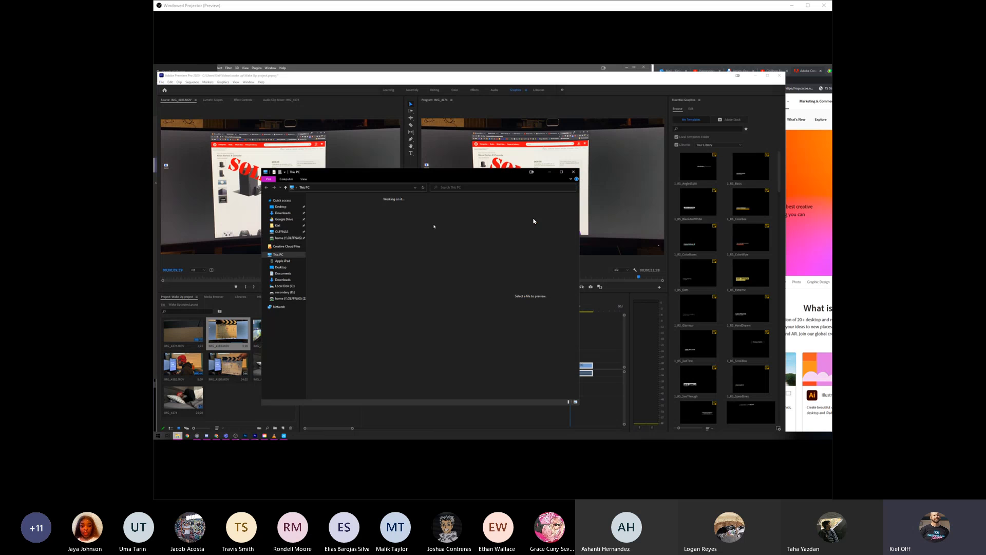
{"action": "left_click", "coordinate": [277, 225]}
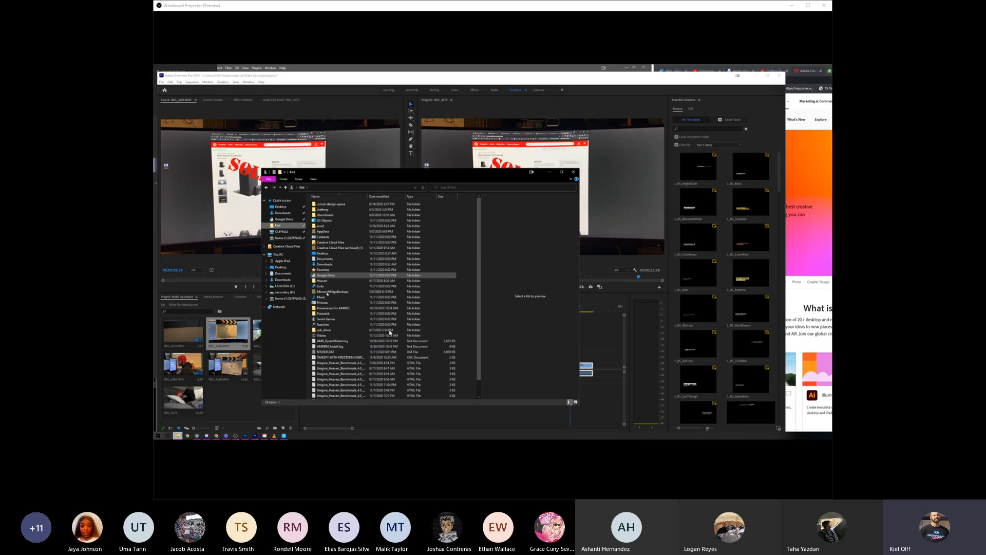
{"action": "double_click", "coordinate": [389, 335]}
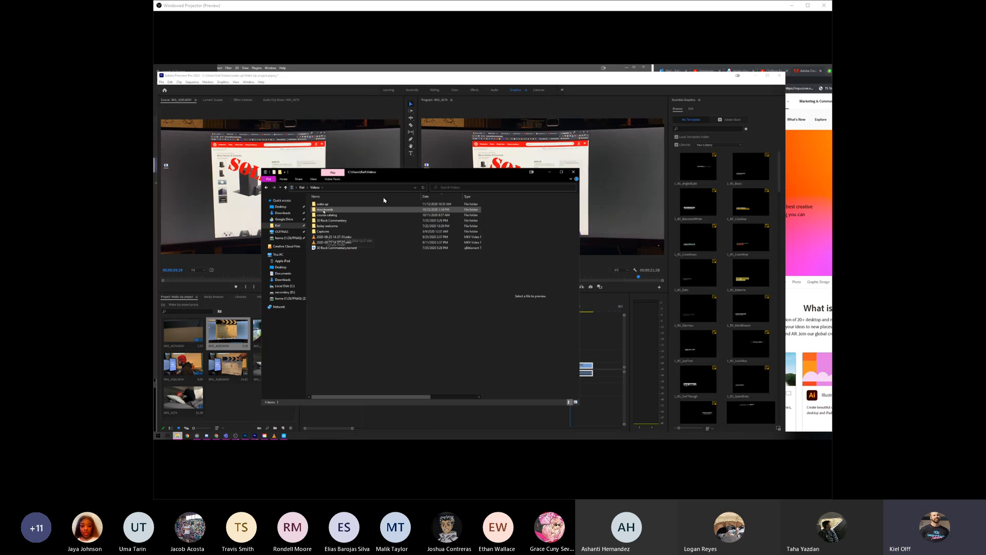
{"action": "double_click", "coordinate": [384, 204]}
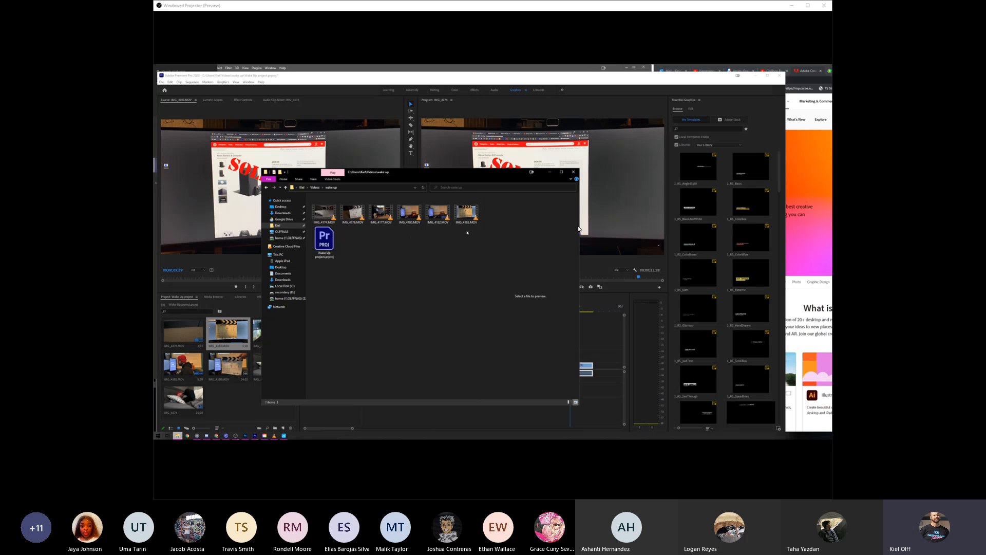
{"action": "left_click_drag", "start_coordinate": [467, 233], "coordinate": [337, 203]}
{"action": "left_click", "coordinate": [363, 254]}
{"action": "left_click_drag", "start_coordinate": [322, 285], "coordinate": [461, 215]}
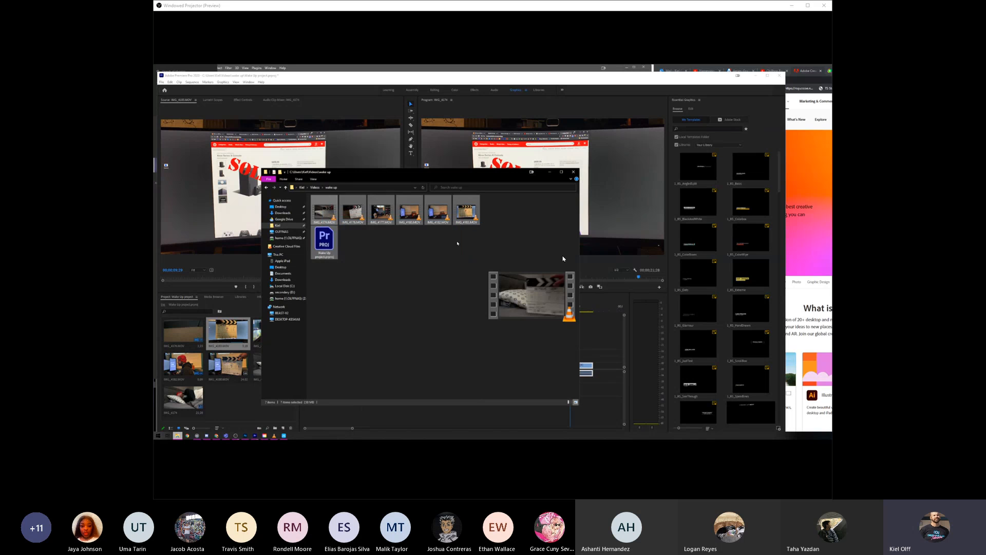
{"action": "left_click", "coordinate": [454, 266]}
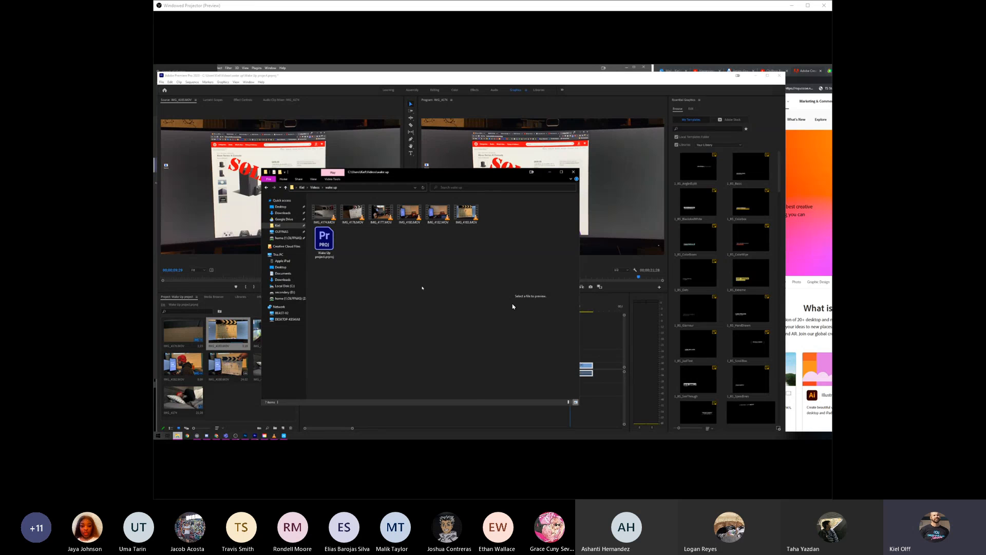
- Return to the Videos folder, reopen the wake up folder and point out its video clips and the project file
{"action": "key", "text": "alt+Left"}
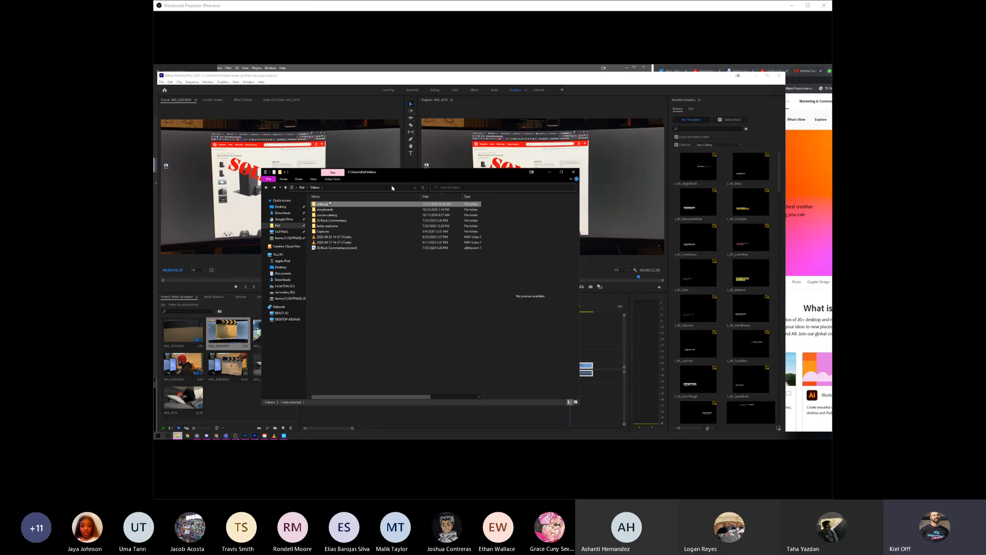
{"action": "double_click", "coordinate": [331, 204]}
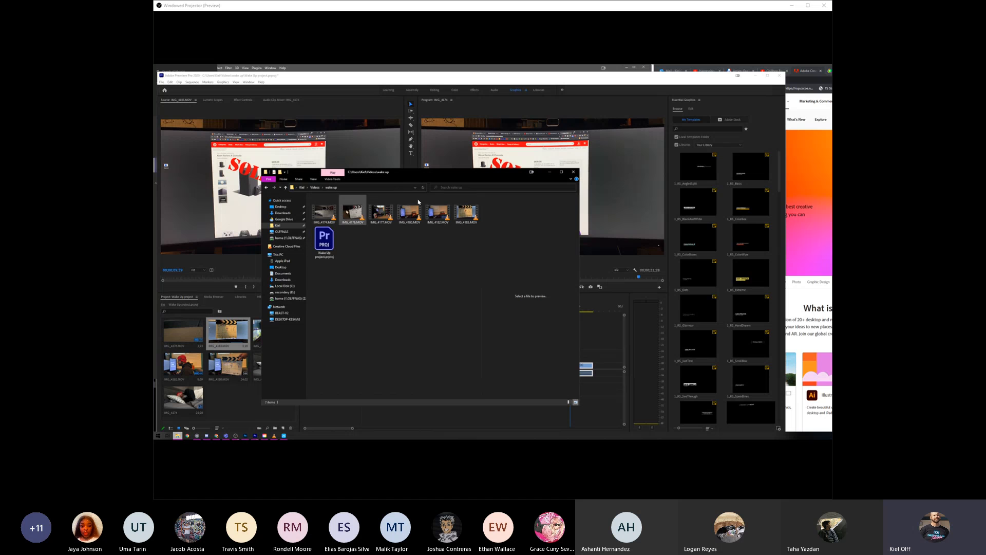
{"action": "left_click", "coordinate": [355, 211]}
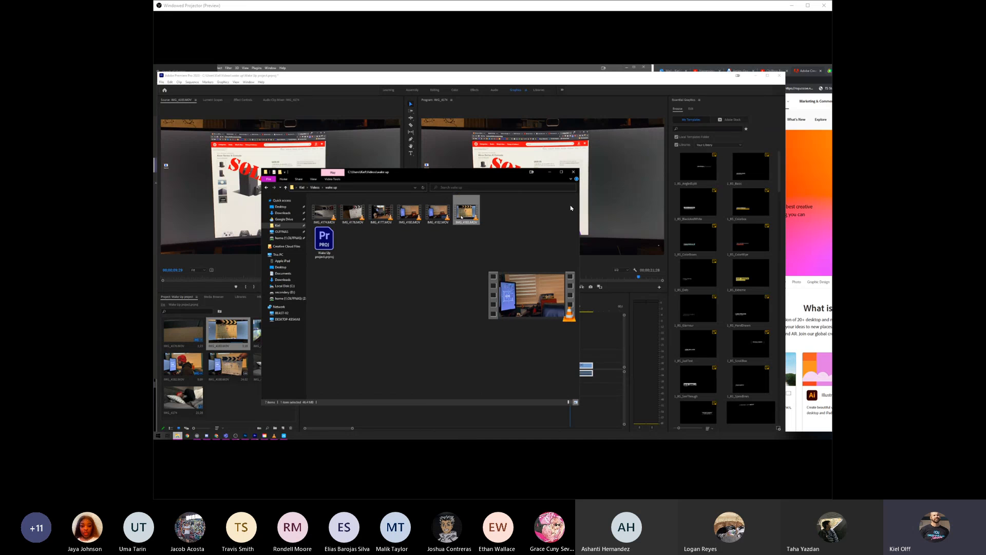
{"action": "left_click", "coordinate": [327, 244]}
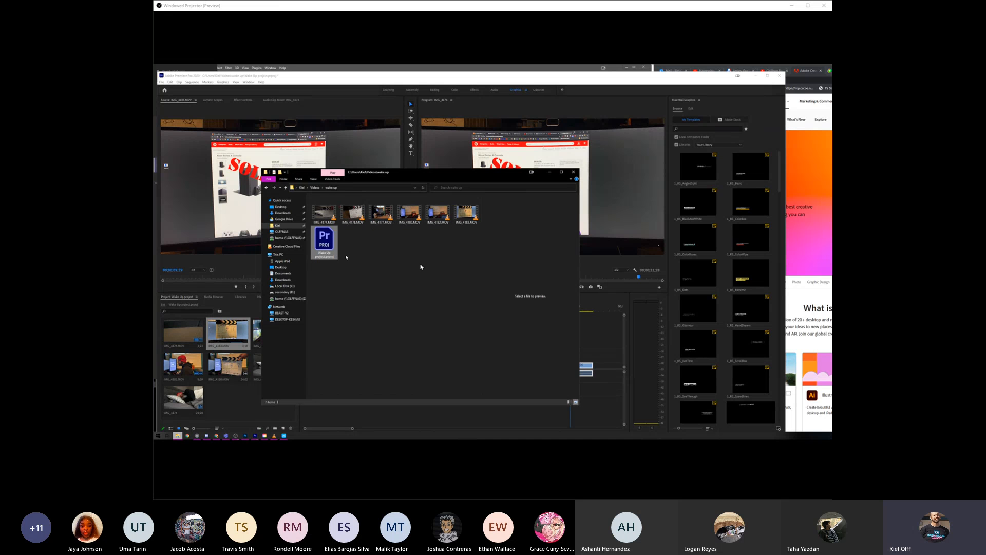
{"action": "left_click", "coordinate": [350, 281]}
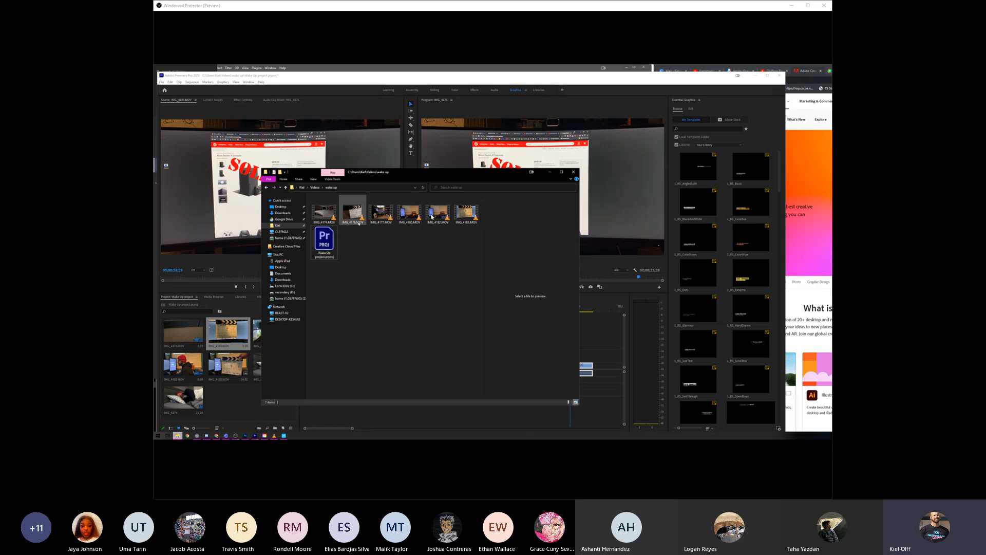
- Go through the project file and each of the six source clips in the folder one by one and close the window
{"action": "left_click", "coordinate": [325, 249]}
{"action": "left_click", "coordinate": [327, 215]}
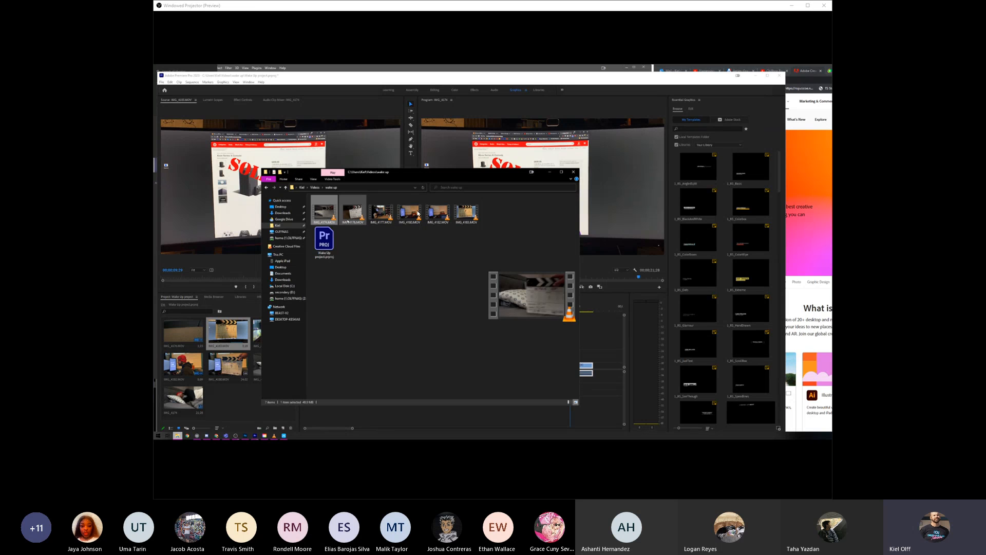
{"action": "left_click", "coordinate": [354, 216]}
{"action": "left_click", "coordinate": [382, 217]}
{"action": "left_click", "coordinate": [410, 217]}
{"action": "left_click", "coordinate": [441, 217]}
{"action": "left_click", "coordinate": [466, 212]}
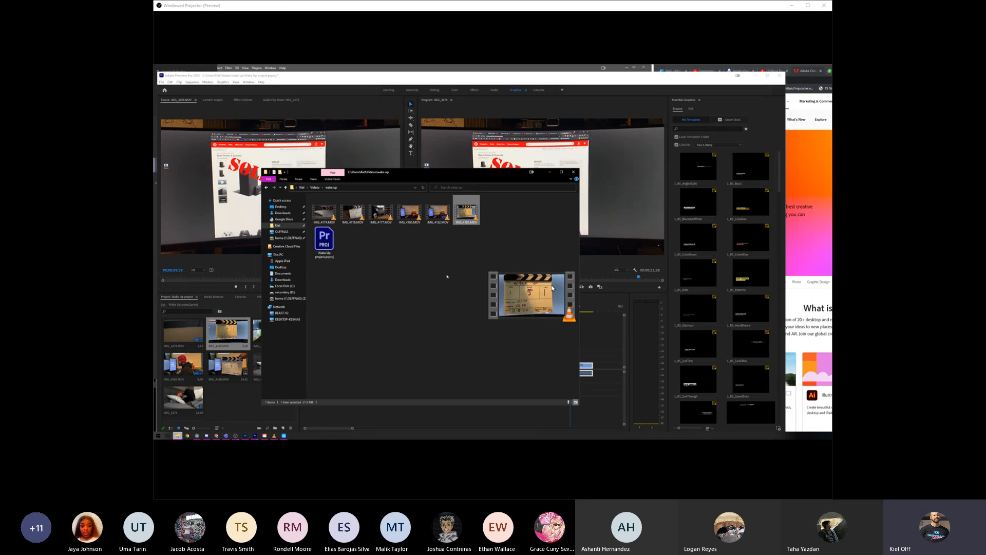
{"action": "left_click", "coordinate": [573, 172]}
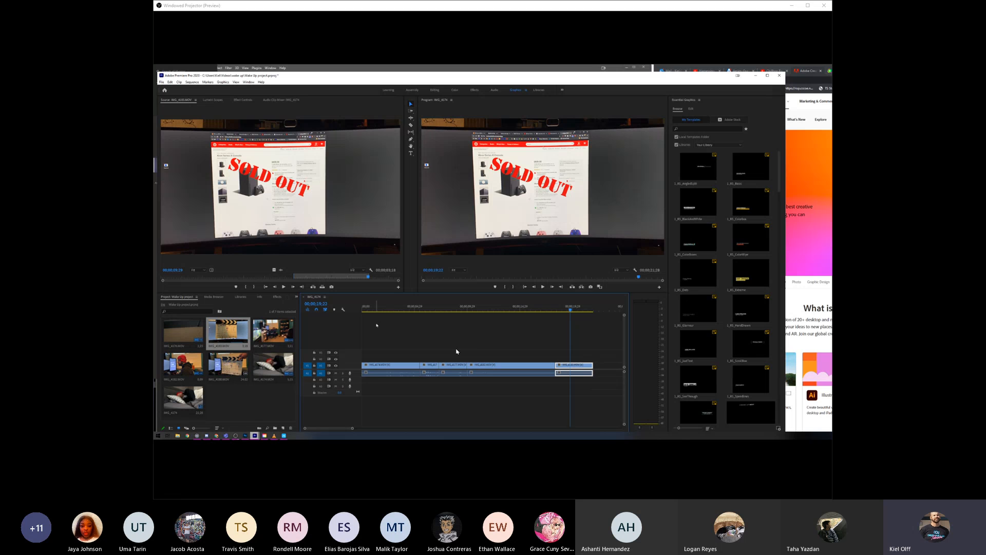
- Switch to the mobile editor showing Sequence 01, play the bed clip and scrub it to find where the action should start
{"action": "left_click", "coordinate": [460, 371]}
{"action": "key", "text": "space"}
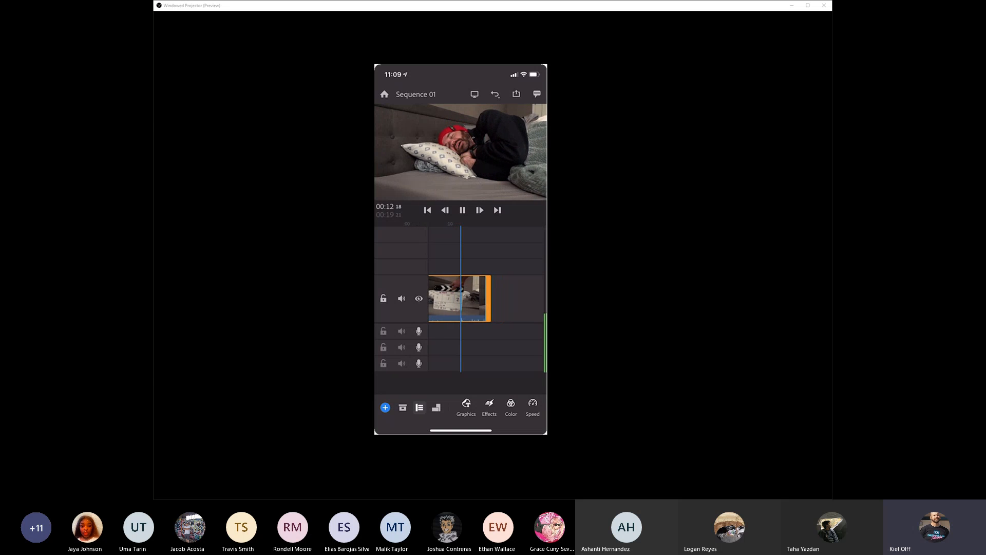
{"action": "left_click", "coordinate": [462, 210]}
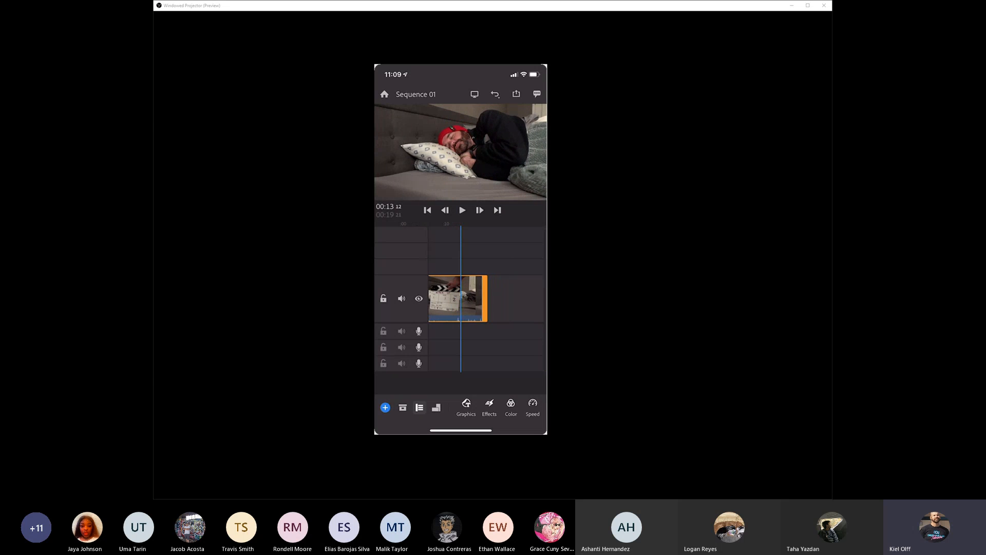
{"action": "scroll", "coordinate": [484, 305], "scroll_direction": "up", "scroll_amount": 1}
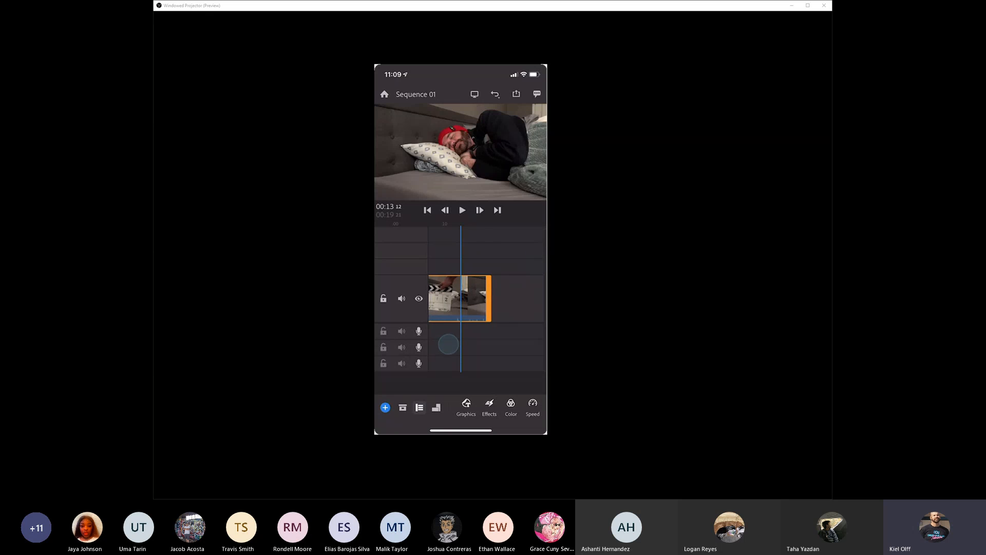
{"action": "left_click_drag", "start_coordinate": [493, 245], "coordinate": [530, 245]}
{"action": "scroll", "coordinate": [482, 297], "scroll_direction": "down", "scroll_amount": 1}
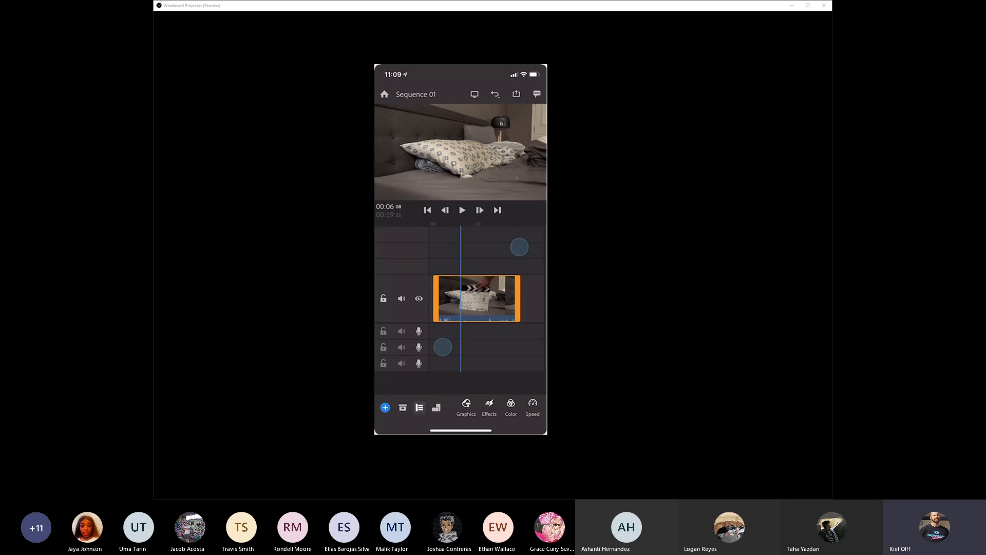
{"action": "scroll", "coordinate": [482, 297], "scroll_direction": "down", "scroll_amount": 1}
{"action": "left_click_drag", "start_coordinate": [520, 311], "coordinate": [495, 310]}
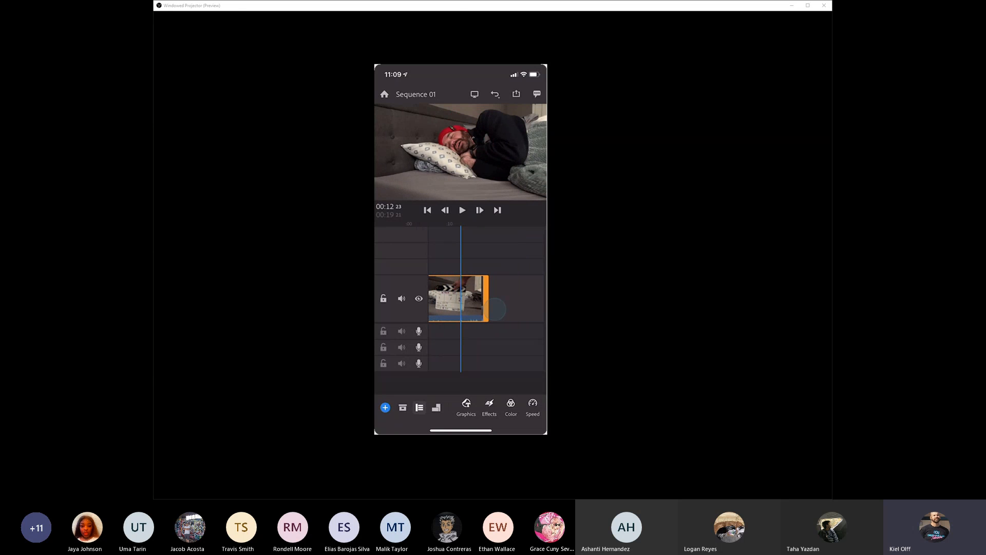
- Collapse the track controls and trim the start of the bed clip to leave a 6-second sequence, playing it to check
{"action": "left_click", "coordinate": [419, 408]}
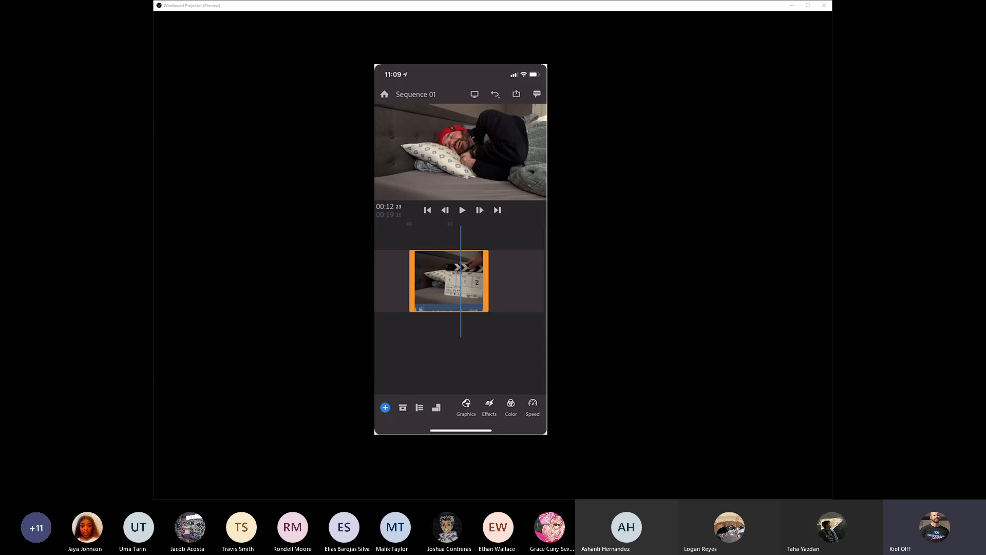
{"action": "left_click_drag", "start_coordinate": [459, 358], "coordinate": [457, 357]}
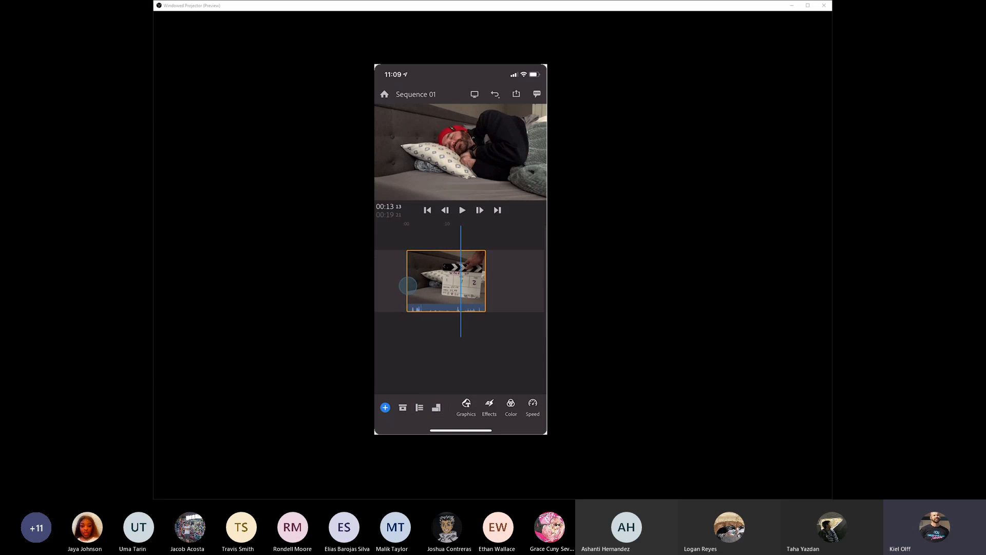
{"action": "left_click_drag", "start_coordinate": [412, 284], "coordinate": [527, 282]}
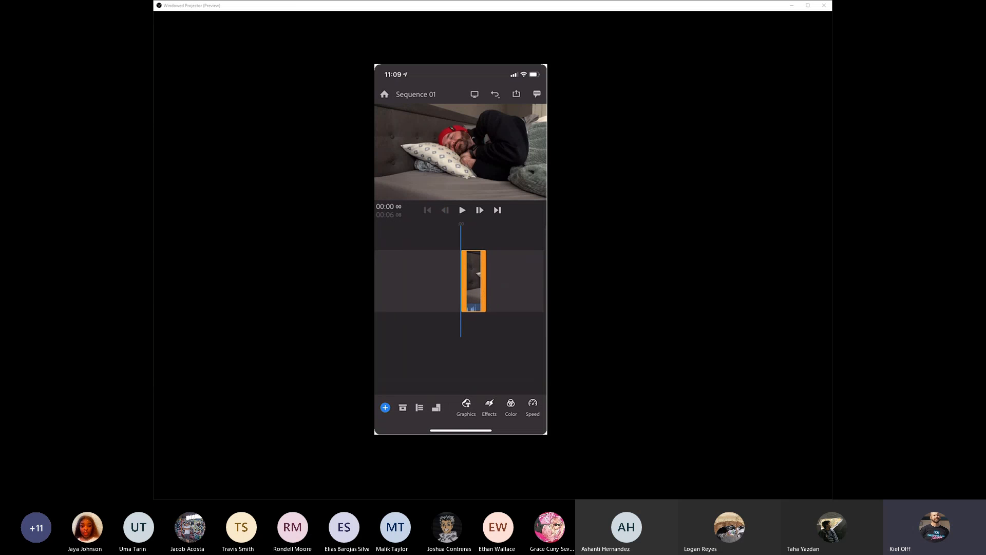
{"action": "left_click", "coordinate": [462, 210]}
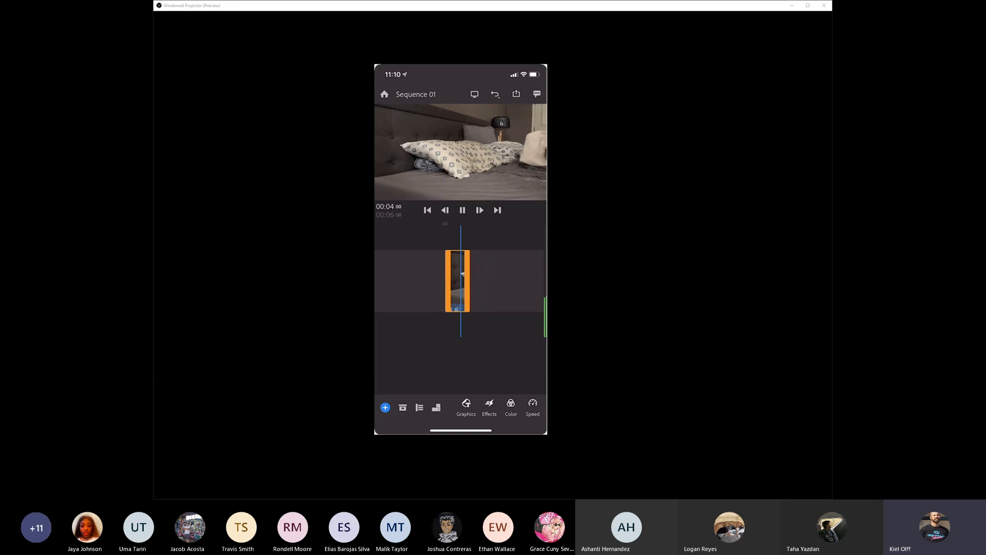
- Trim the end of the bed clip to the 00:04:06 mark and play the result to check the cut
{"action": "left_click", "coordinate": [463, 210]}
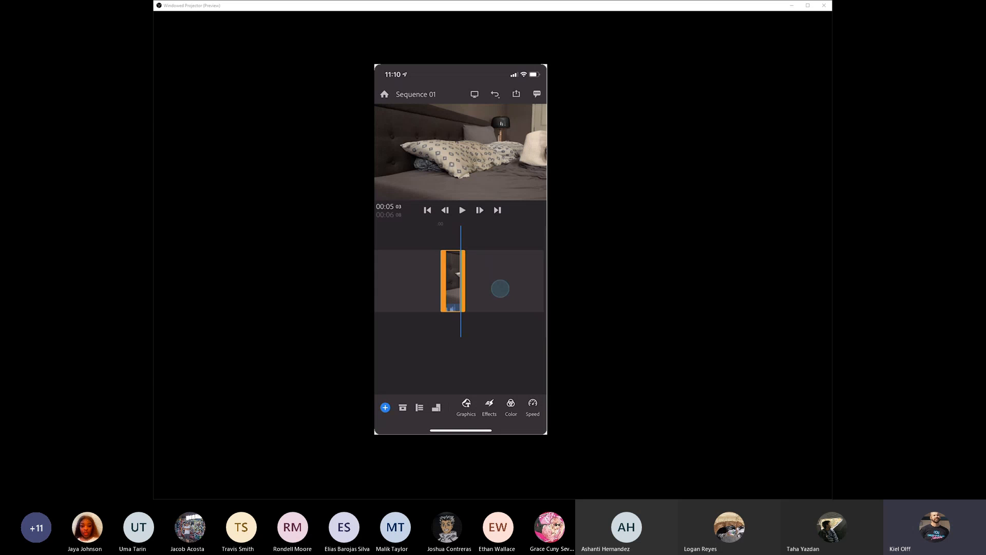
{"action": "scroll", "coordinate": [468, 290], "scroll_direction": "up", "scroll_amount": 5}
{"action": "scroll", "coordinate": [469, 290], "scroll_direction": "up", "scroll_amount": 3}
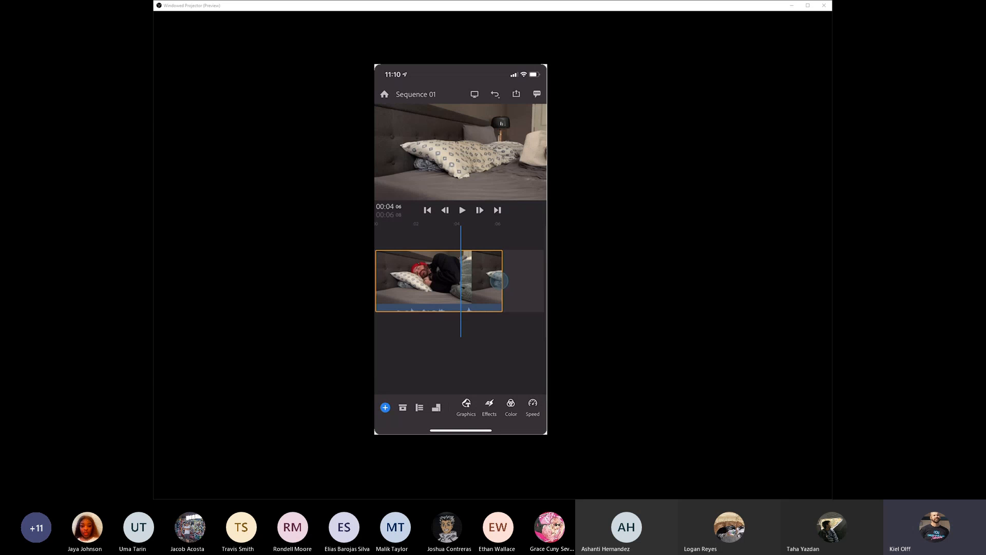
{"action": "left_click_drag", "start_coordinate": [499, 281], "coordinate": [459, 286]}
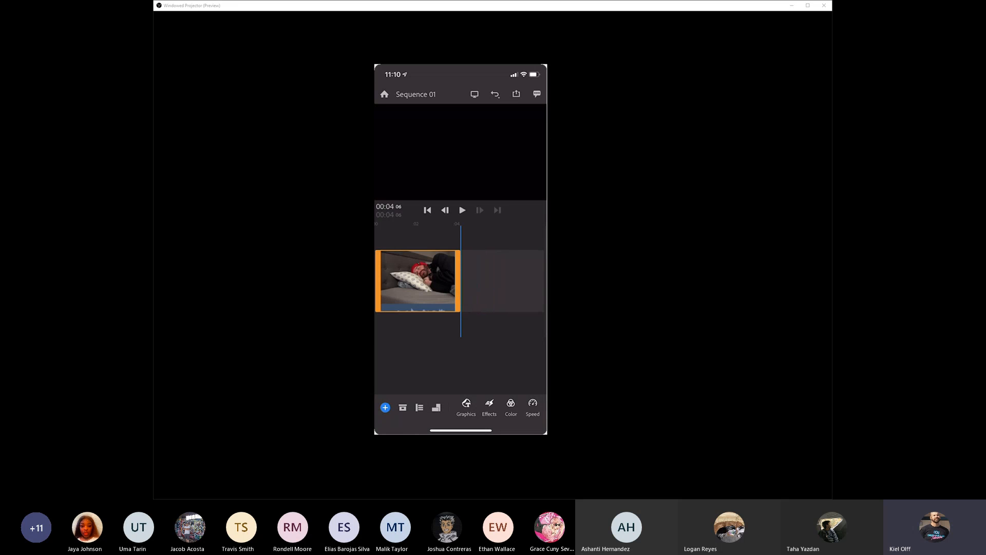
{"action": "left_click_drag", "start_coordinate": [417, 332], "coordinate": [504, 332]}
{"action": "left_click", "coordinate": [462, 210]}
- Add the scene 2, take 1 clip from the Camera Roll after the bed clip
{"action": "left_click", "coordinate": [385, 407]}
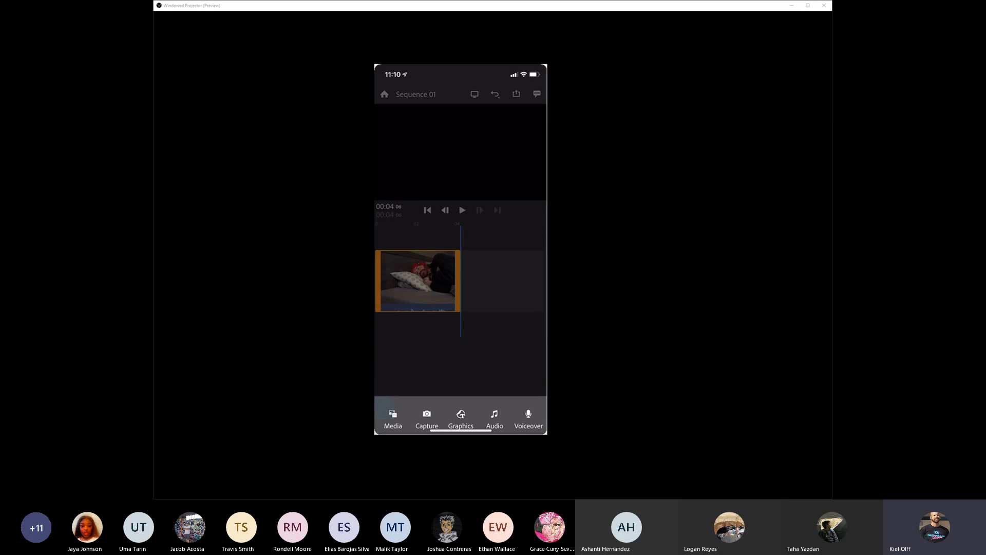
{"action": "left_click", "coordinate": [393, 410]}
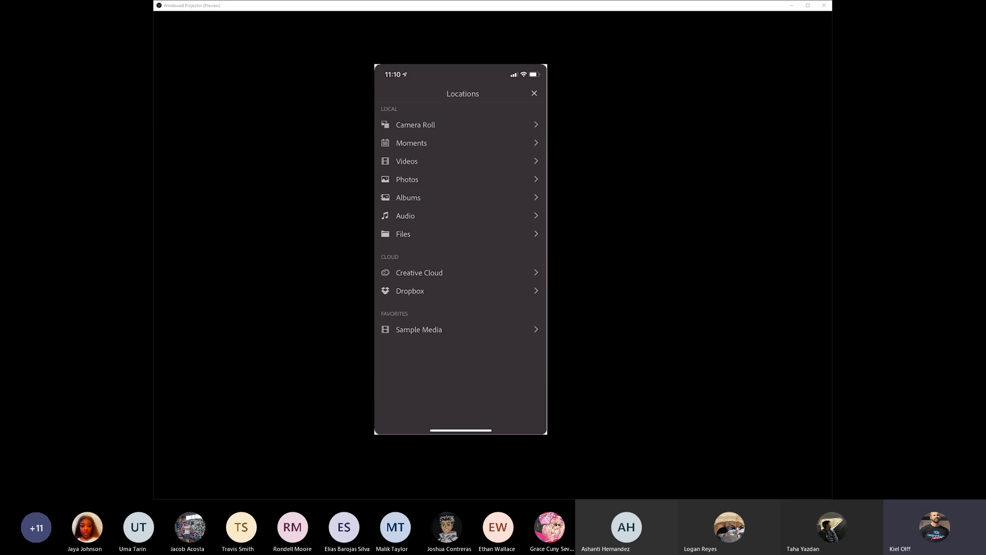
{"action": "left_click", "coordinate": [416, 124]}
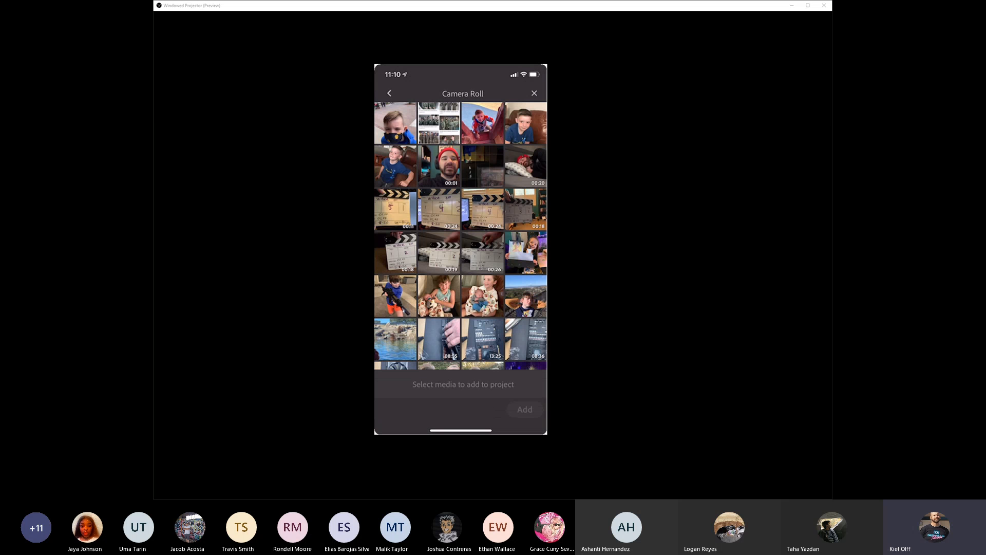
{"action": "left_click", "coordinate": [395, 253]}
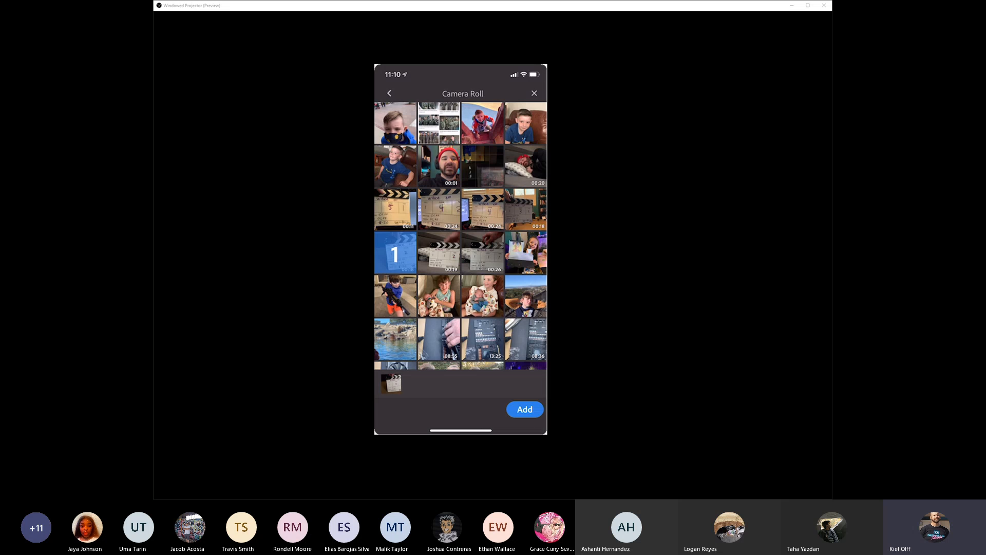
{"action": "left_click", "coordinate": [524, 409]}
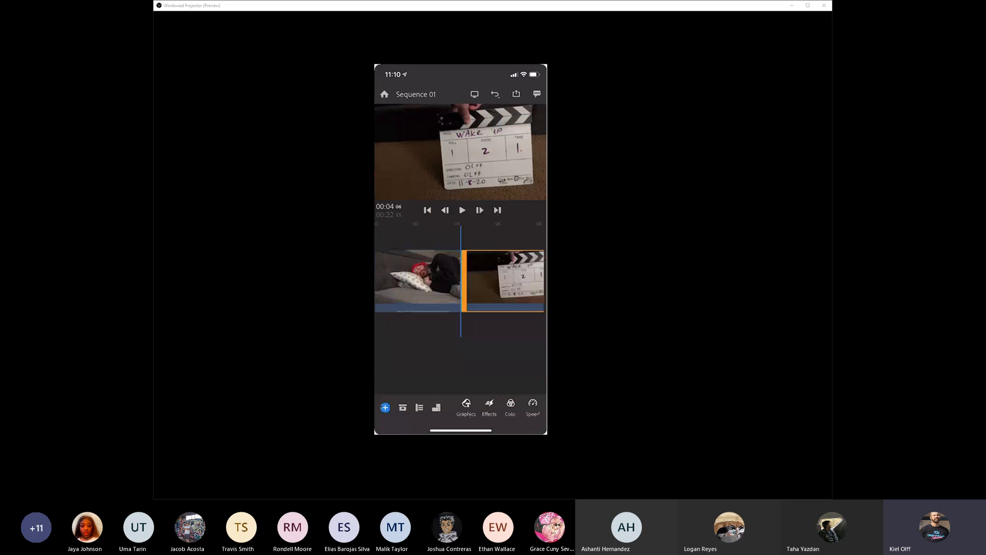
- Find the frame after the slate in the scene 2 clip and trim the clip's start to it
{"action": "left_click_drag", "start_coordinate": [490, 341], "coordinate": [406, 353]}
{"action": "left_click_drag", "start_coordinate": [477, 357], "coordinate": [398, 356]}
{"action": "left_click_drag", "start_coordinate": [442, 353], "coordinate": [417, 354]}
{"action": "scroll", "coordinate": [461, 341], "scroll_direction": "down", "scroll_amount": 5}
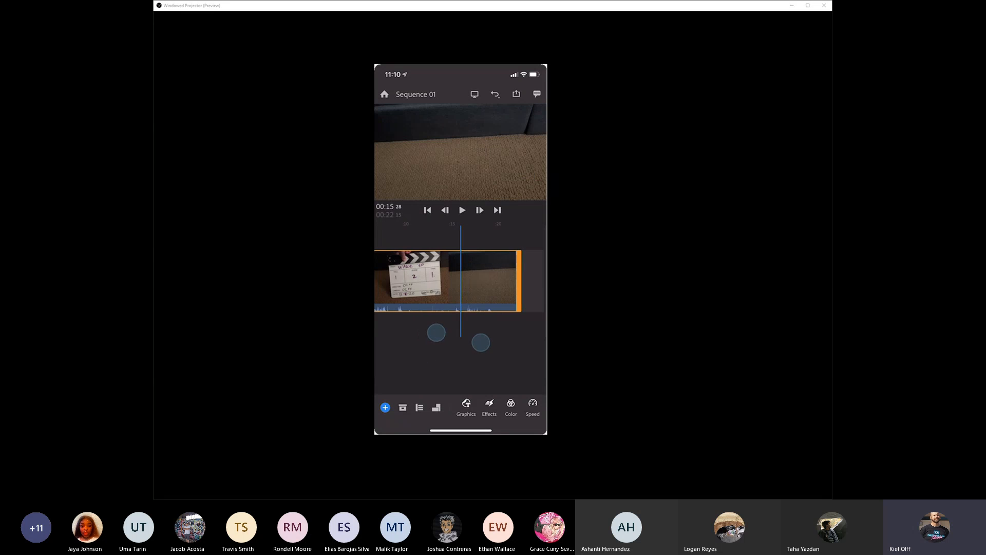
{"action": "scroll", "coordinate": [459, 342], "scroll_direction": "down", "scroll_amount": 2}
{"action": "left_click_drag", "start_coordinate": [392, 295], "coordinate": [469, 298]}
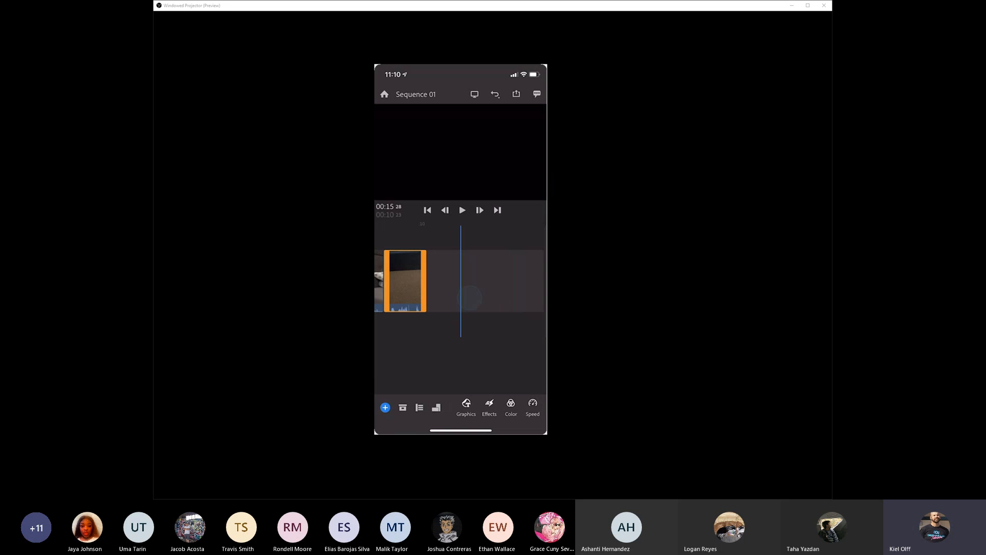
- Trim the end of the scene 2 clip to the 00:06:03 mark and play across the cut to check it
{"action": "left_click_drag", "start_coordinate": [461, 342], "coordinate": [527, 341]}
{"action": "left_click_drag", "start_coordinate": [461, 343], "coordinate": [496, 338]}
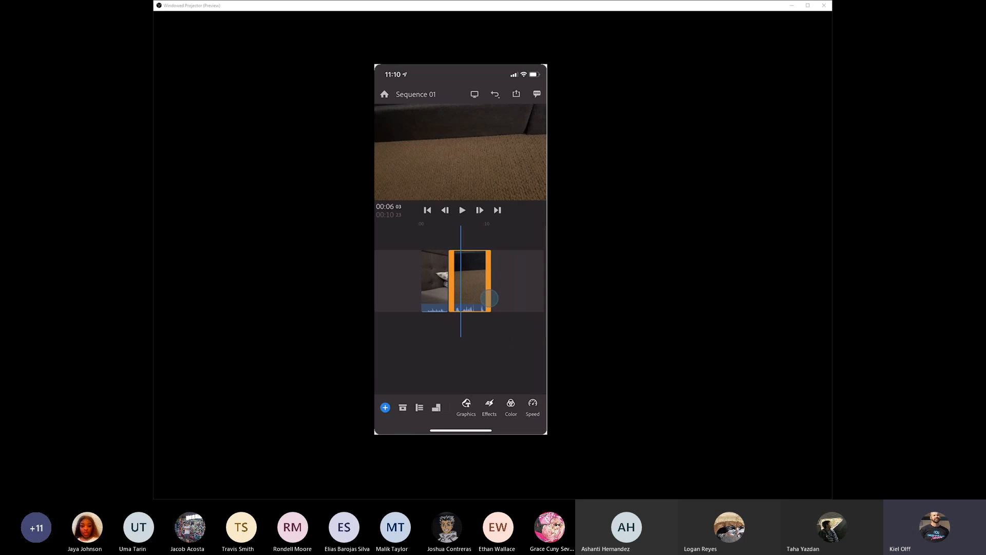
{"action": "left_click_drag", "start_coordinate": [490, 298], "coordinate": [459, 301]}
{"action": "left_click_drag", "start_coordinate": [456, 349], "coordinate": [477, 350]}
{"action": "left_click", "coordinate": [462, 210]}
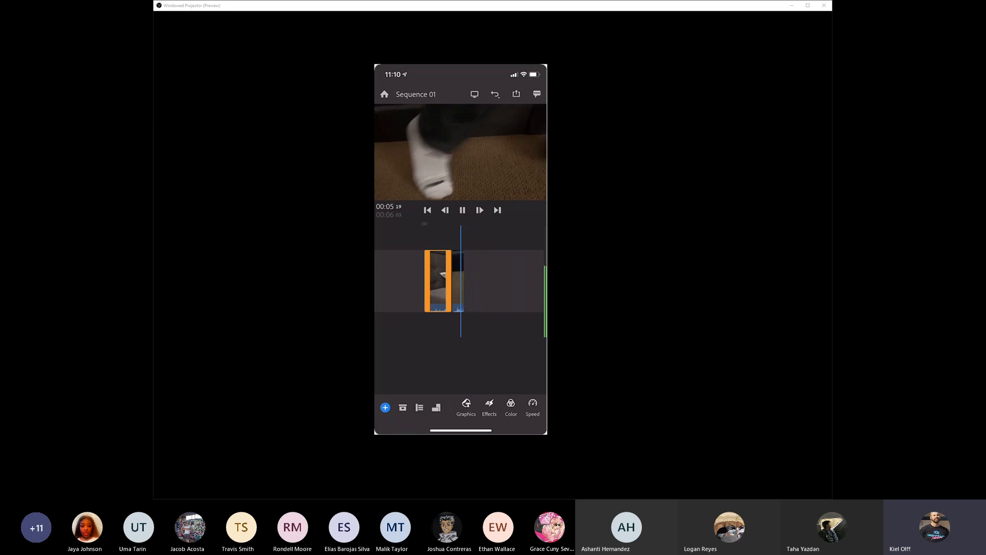
- Add the scene 3, take 1 clip from the Camera Roll at the end of the sequence
{"action": "left_click", "coordinate": [386, 408]}
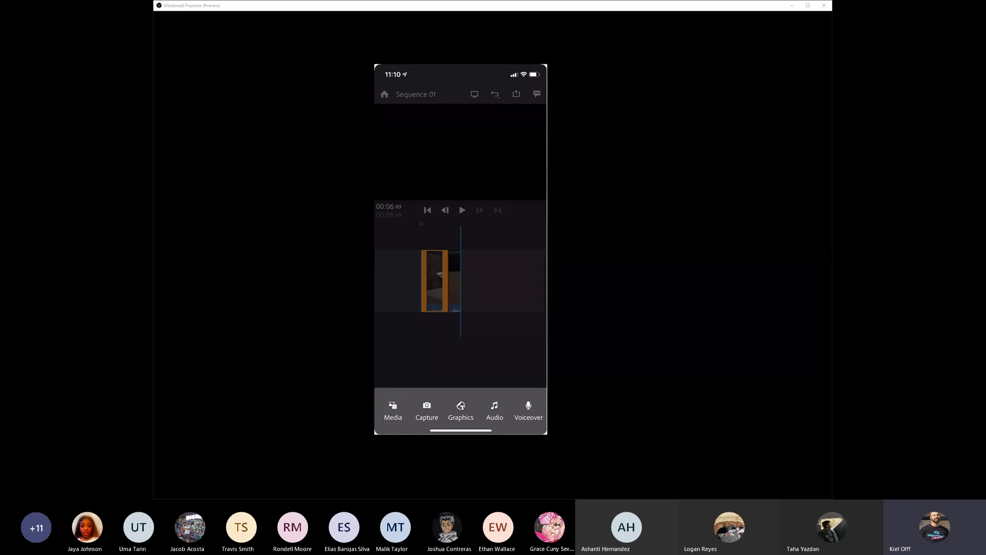
{"action": "left_click", "coordinate": [393, 409]}
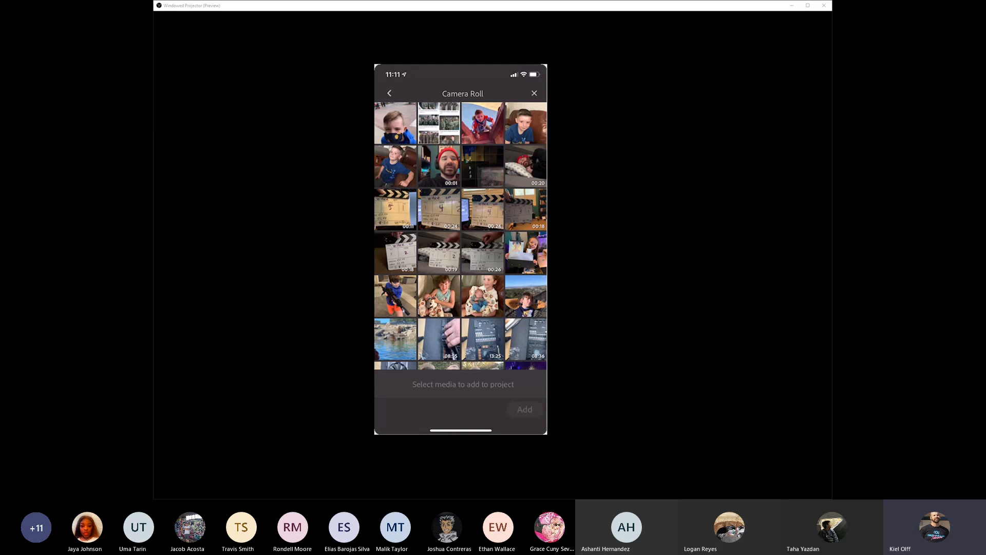
{"action": "left_click", "coordinate": [526, 209]}
{"action": "left_click", "coordinate": [524, 409]}
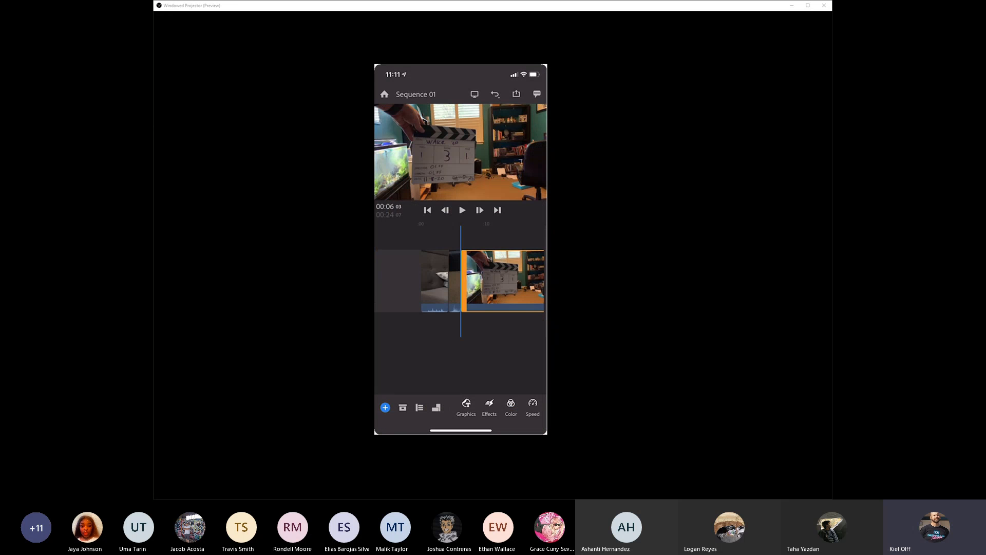
- Trim the slate off the scene 3 clip's start, cut its end after the action at the desk, and play the result
{"action": "left_click_drag", "start_coordinate": [518, 339], "coordinate": [452, 341]}
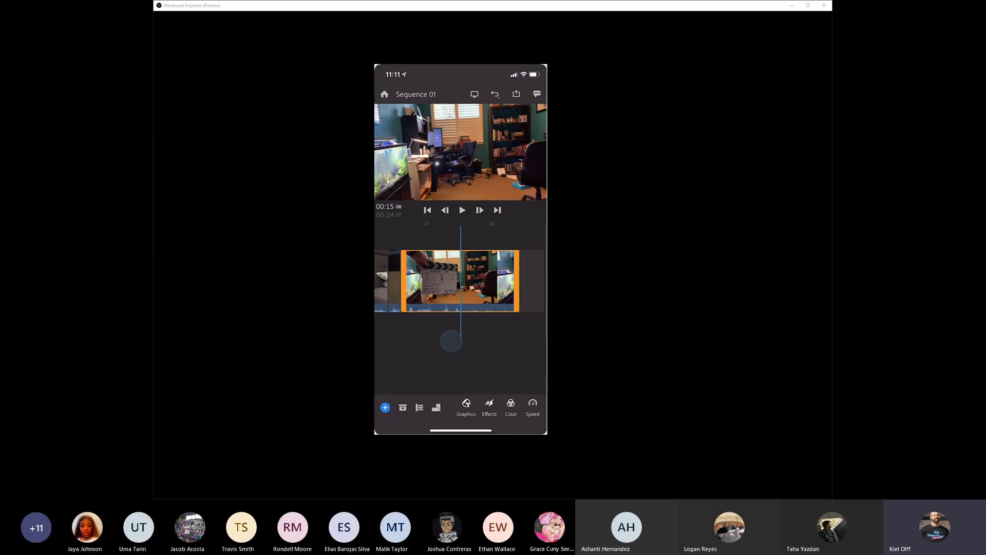
{"action": "left_click_drag", "start_coordinate": [405, 301], "coordinate": [465, 299]}
{"action": "left_click_drag", "start_coordinate": [456, 349], "coordinate": [490, 340]}
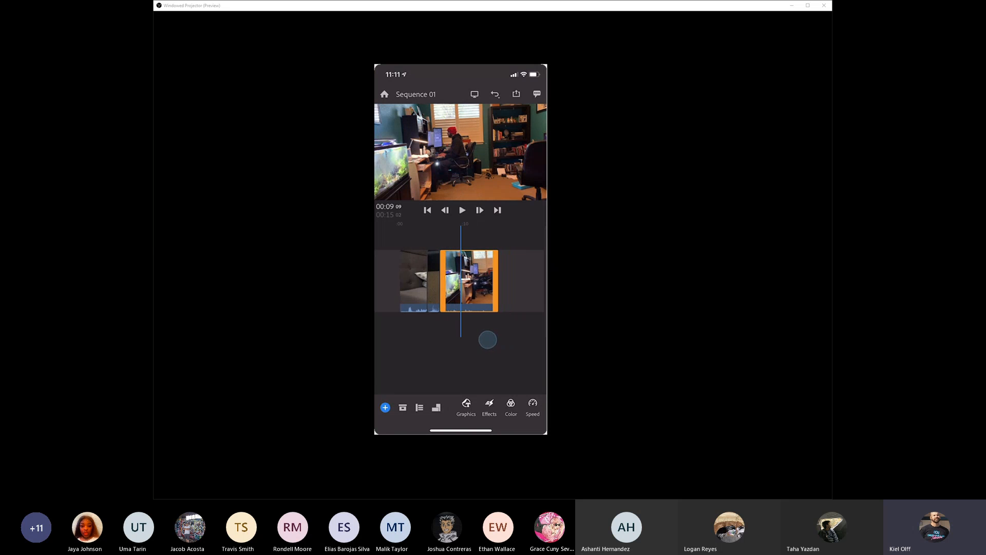
{"action": "left_click_drag", "start_coordinate": [494, 294], "coordinate": [458, 297]}
{"action": "left_click_drag", "start_coordinate": [455, 350], "coordinate": [476, 351]}
{"action": "left_click", "coordinate": [463, 210]}
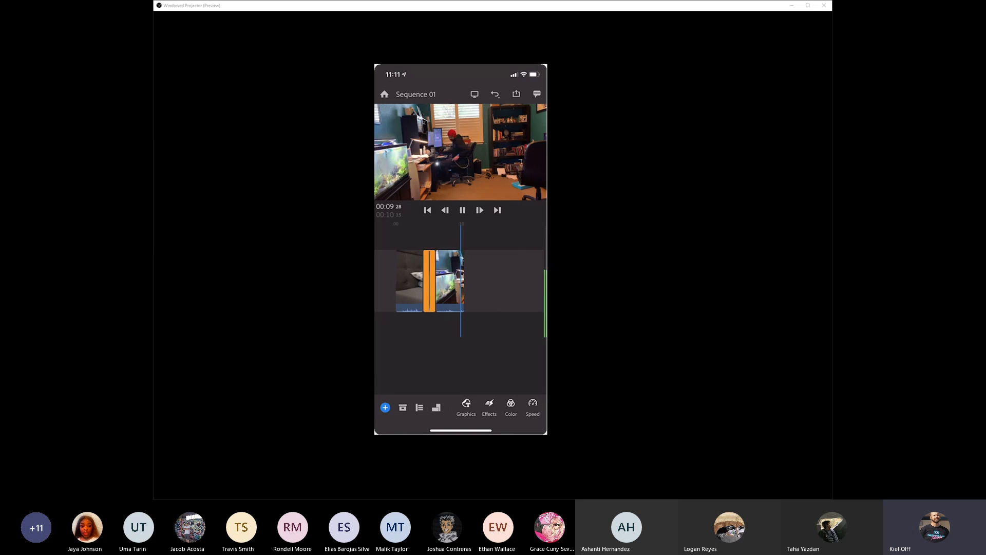
- Shorten the scene 3 clip further so the sequence ends at 00:09:18 and play it back
{"action": "scroll", "coordinate": [460, 319], "scroll_direction": "up", "scroll_amount": 3}
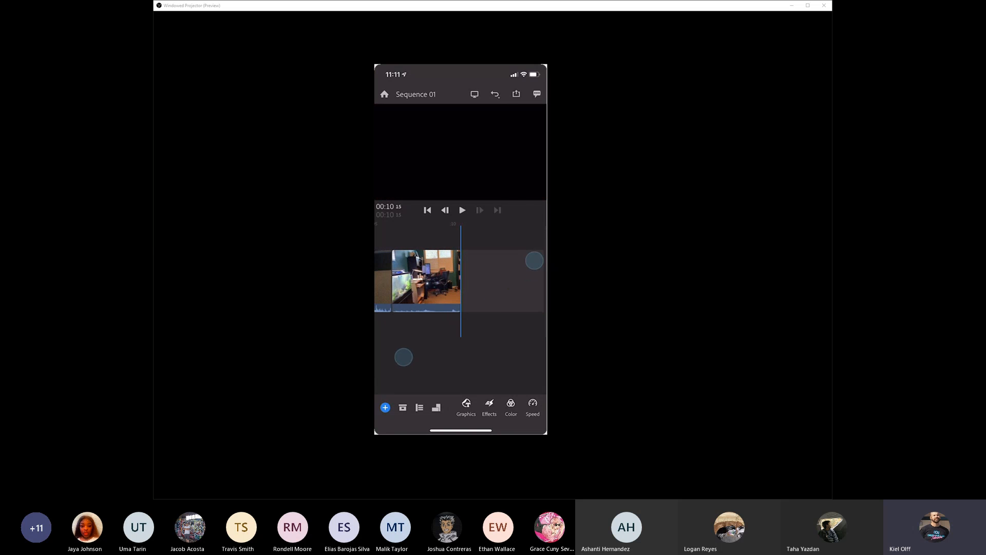
{"action": "left_click_drag", "start_coordinate": [478, 351], "coordinate": [491, 351]}
{"action": "left_click_drag", "start_coordinate": [473, 295], "coordinate": [489, 341]}
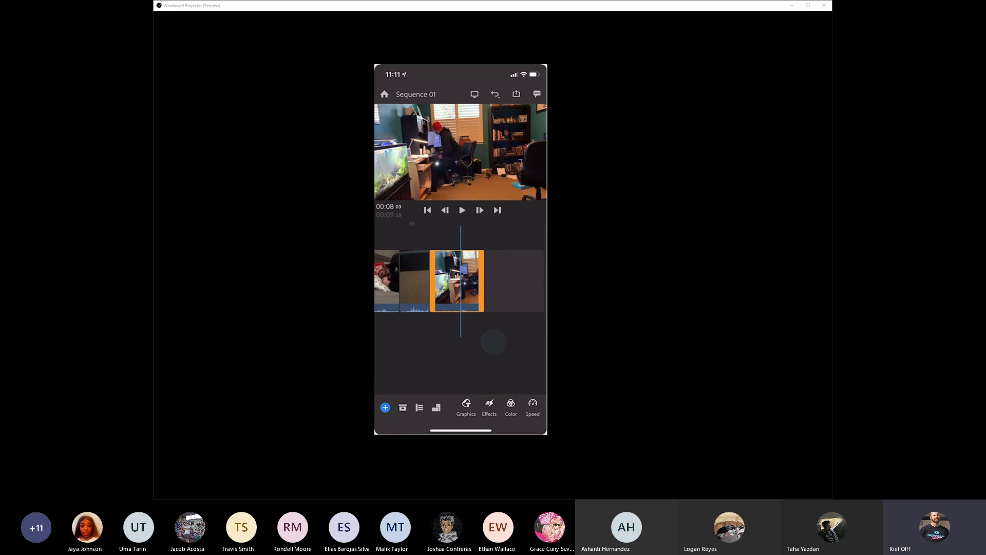
{"action": "left_click", "coordinate": [462, 210]}
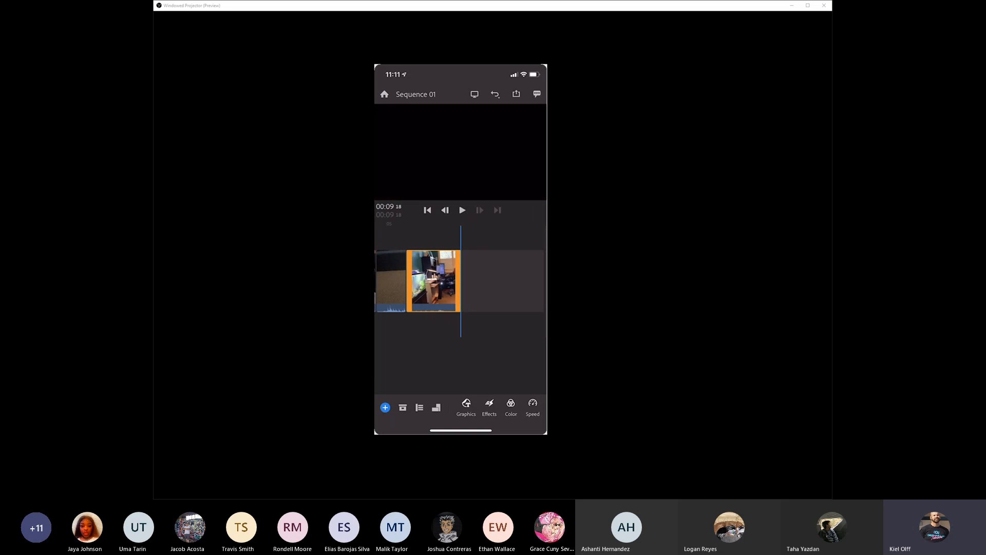
- Add the scene 4, take 2 clip from the Camera Roll at the end of the sequence
{"action": "left_click", "coordinate": [386, 406]}
{"action": "left_click", "coordinate": [392, 409]}
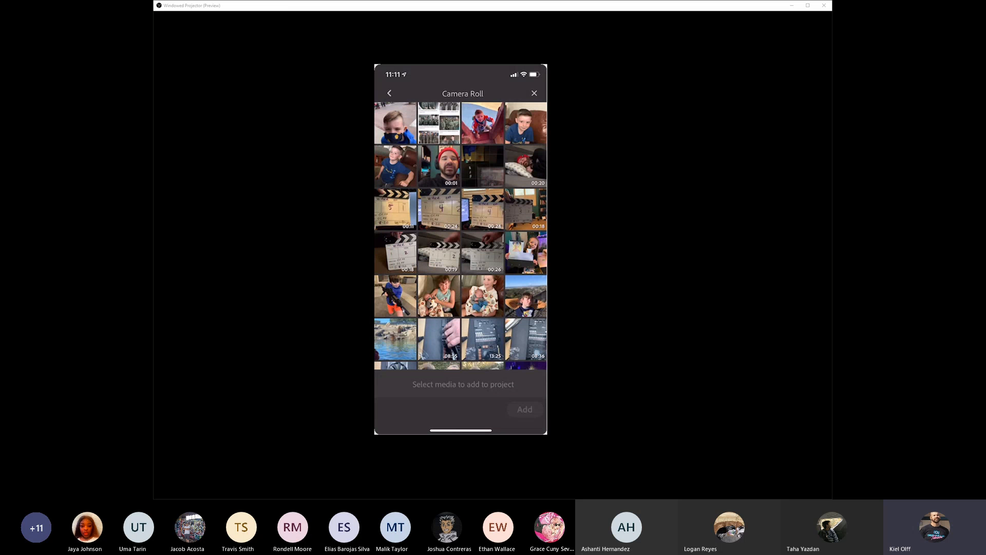
{"action": "left_click", "coordinate": [437, 210]}
{"action": "left_click", "coordinate": [524, 409]}
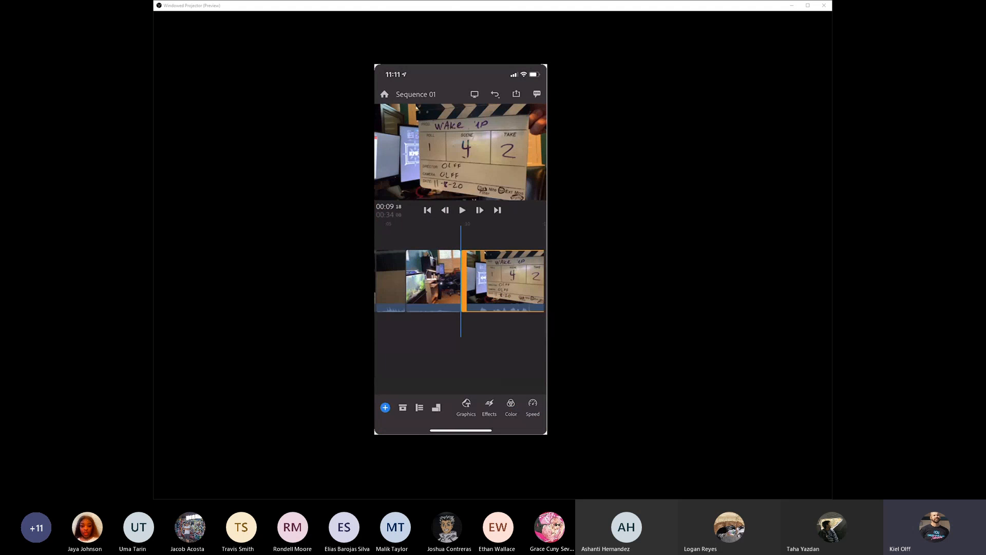
- Find where the action begins in the scene 4 clip by scrubbing and playing, and trim its start to that point
{"action": "left_click_drag", "start_coordinate": [486, 331], "coordinate": [414, 337]}
{"action": "mouse_move", "coordinate": [469, 353]}
{"action": "left_mouse_down"}
{"action": "mouse_move", "coordinate": [412, 354]}
{"action": "mouse_move", "coordinate": [456, 349]}
{"action": "left_mouse_up"}
{"action": "scroll", "coordinate": [463, 338], "scroll_direction": "down", "scroll_amount": 5}
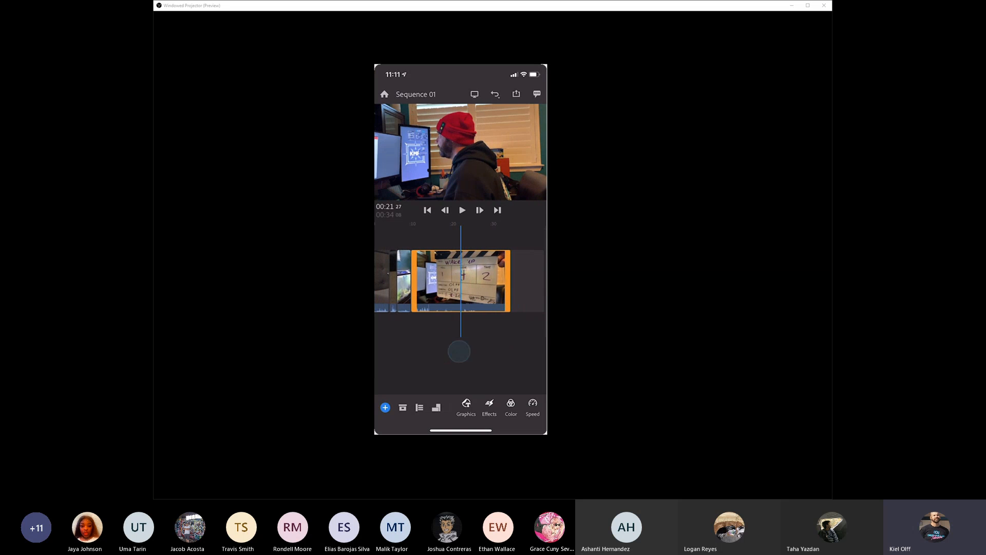
{"action": "left_click", "coordinate": [462, 210]}
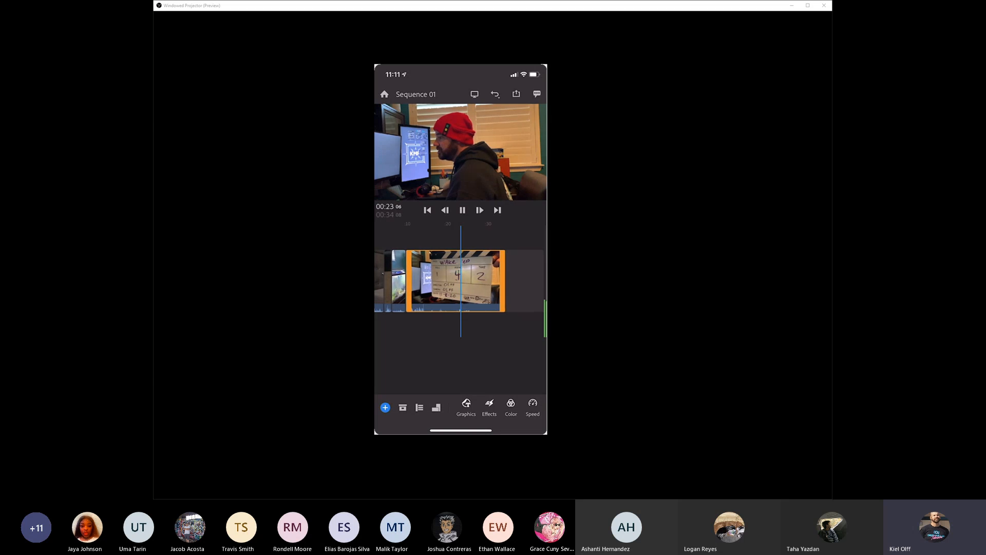
{"action": "left_click", "coordinate": [462, 210]}
{"action": "left_click_drag", "start_coordinate": [407, 295], "coordinate": [463, 295]}
- Trim the end of the scene 4 clip to the 00:18:01 mark, once the man has left the chair
{"action": "left_click_drag", "start_coordinate": [480, 335], "coordinate": [520, 335]}
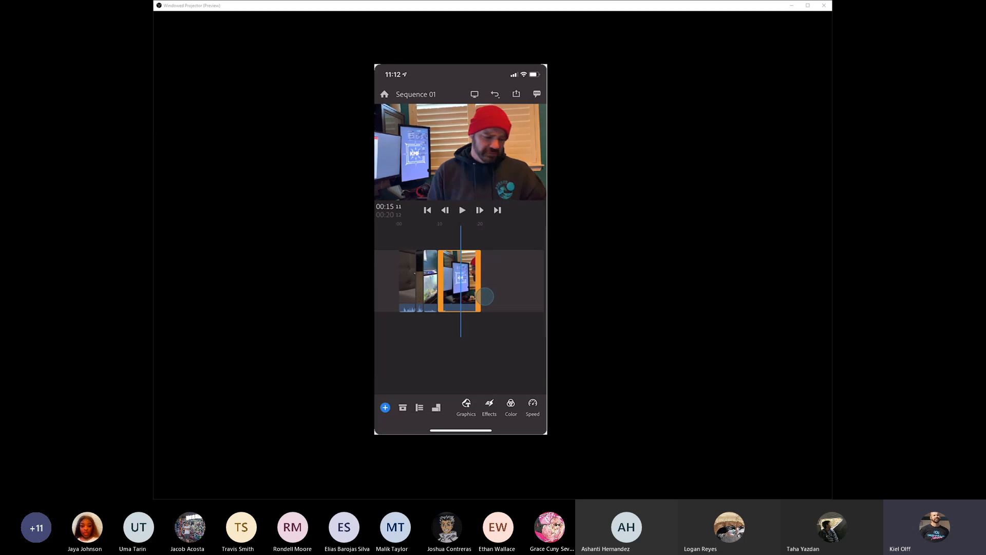
{"action": "left_click", "coordinate": [461, 208]}
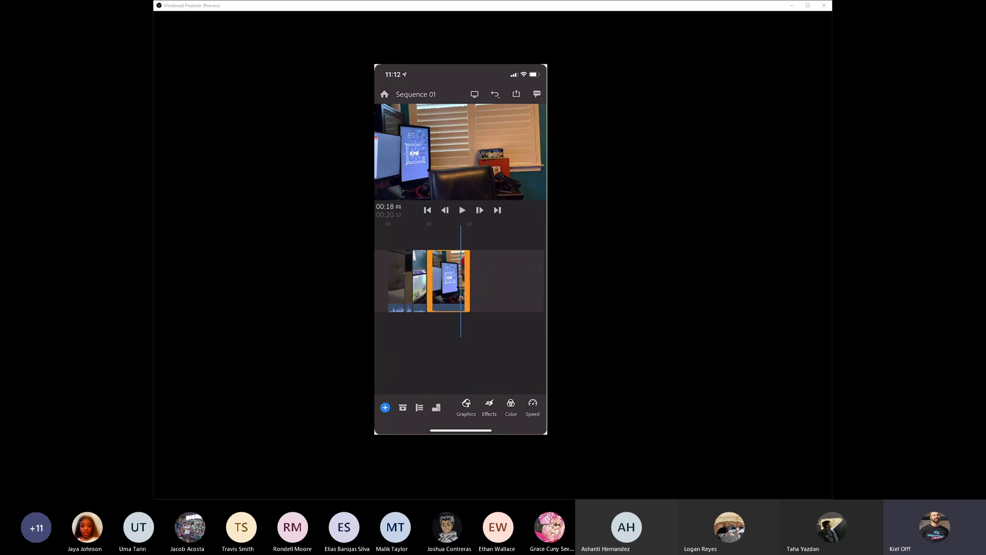
{"action": "left_click_drag", "start_coordinate": [464, 285], "coordinate": [457, 285]}
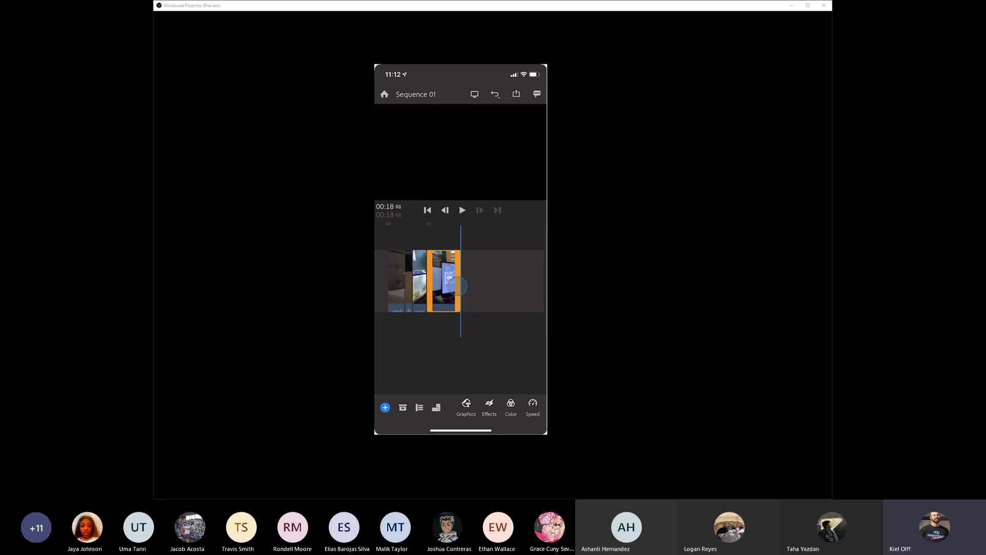
{"action": "left_click_drag", "start_coordinate": [498, 348], "coordinate": [503, 345]}
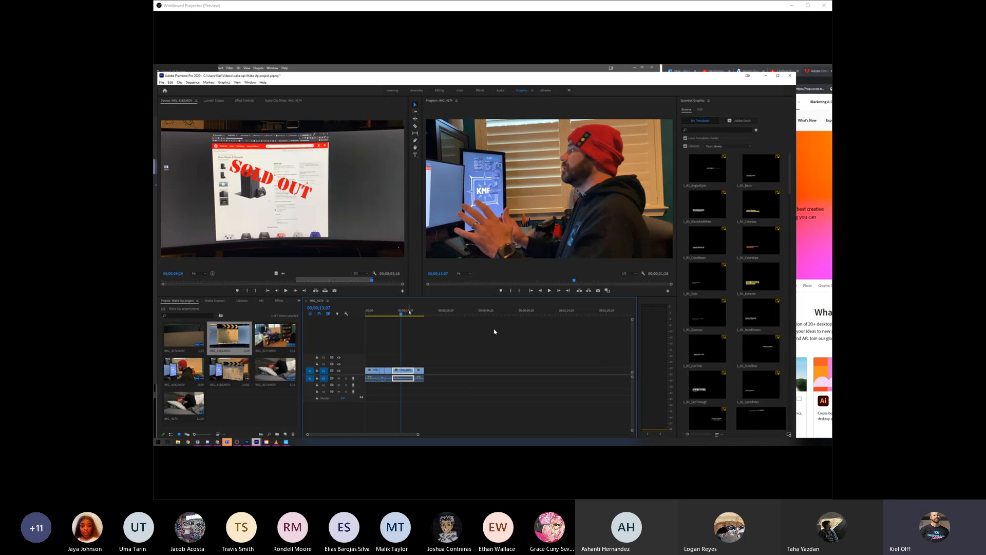
- Switch to Teams to read the latest meeting chat message, return to Premiere Pro and move the playhead along the timeline
{"action": "left_click", "coordinate": [227, 442]}
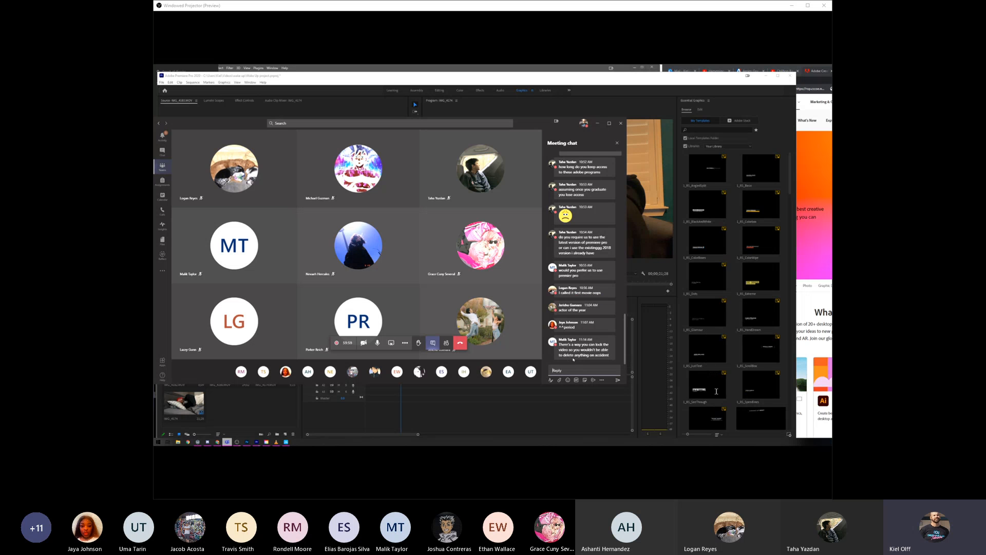
{"action": "left_click", "coordinate": [539, 399]}
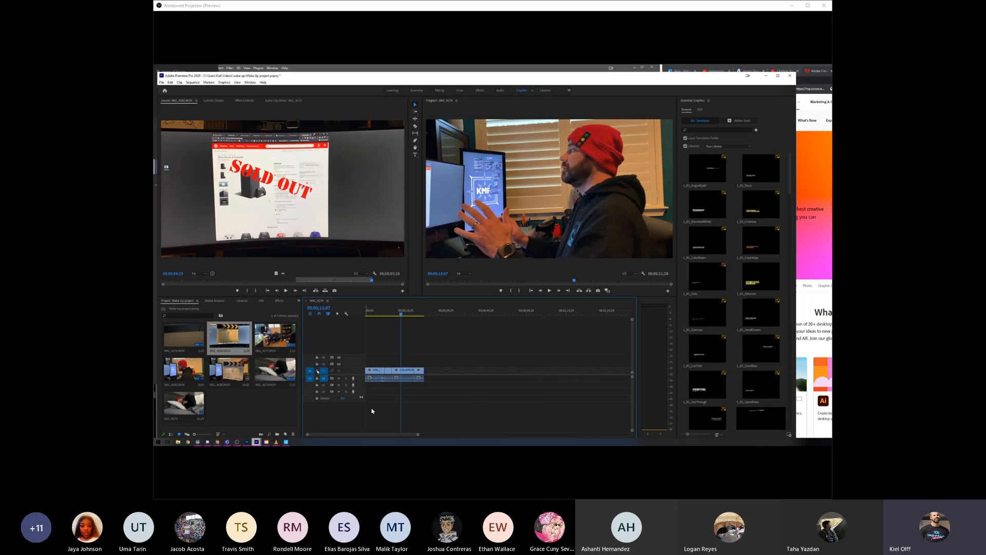
{"action": "left_click", "coordinate": [426, 314]}
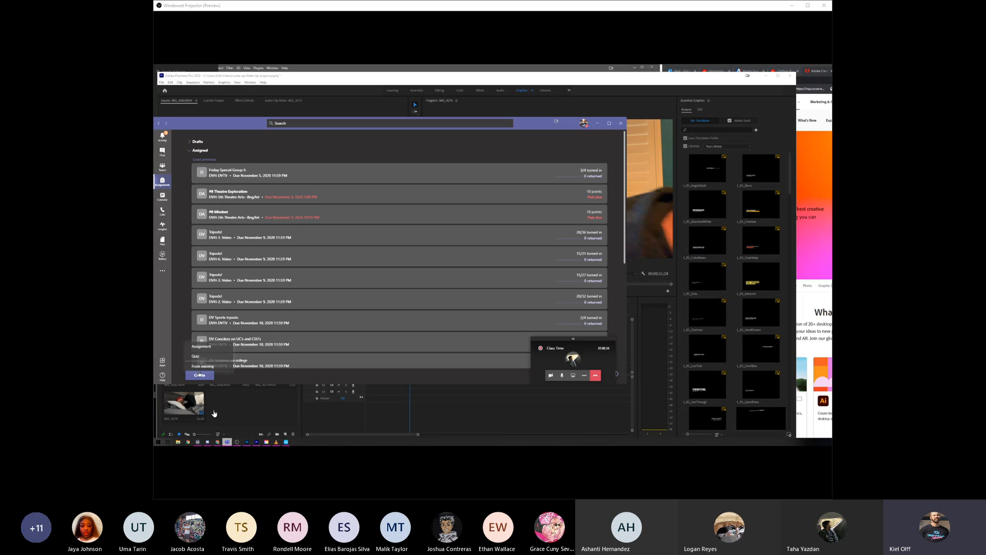
{"action": "left_click", "coordinate": [212, 349]}
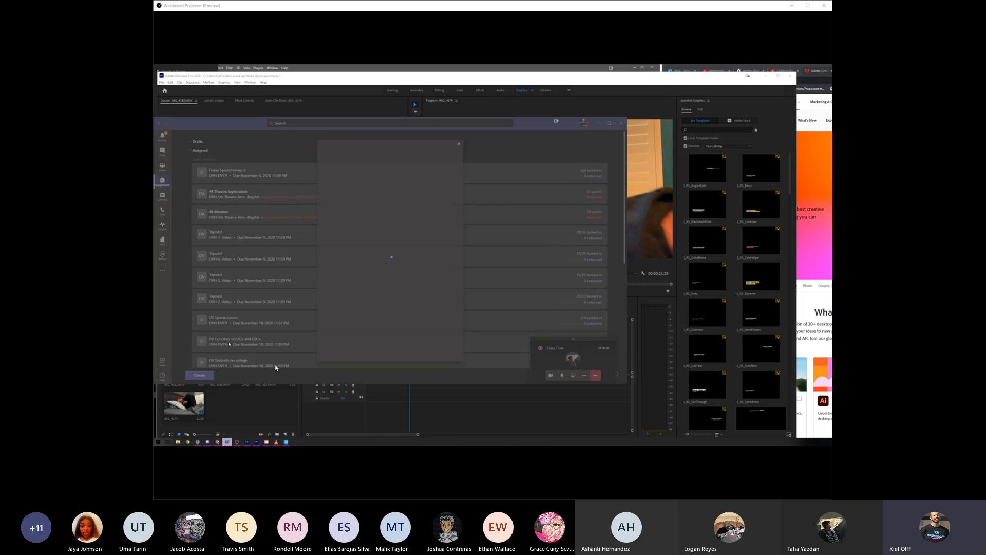
{"action": "left_click", "coordinate": [365, 186]}
{"action": "left_click", "coordinate": [436, 349]}
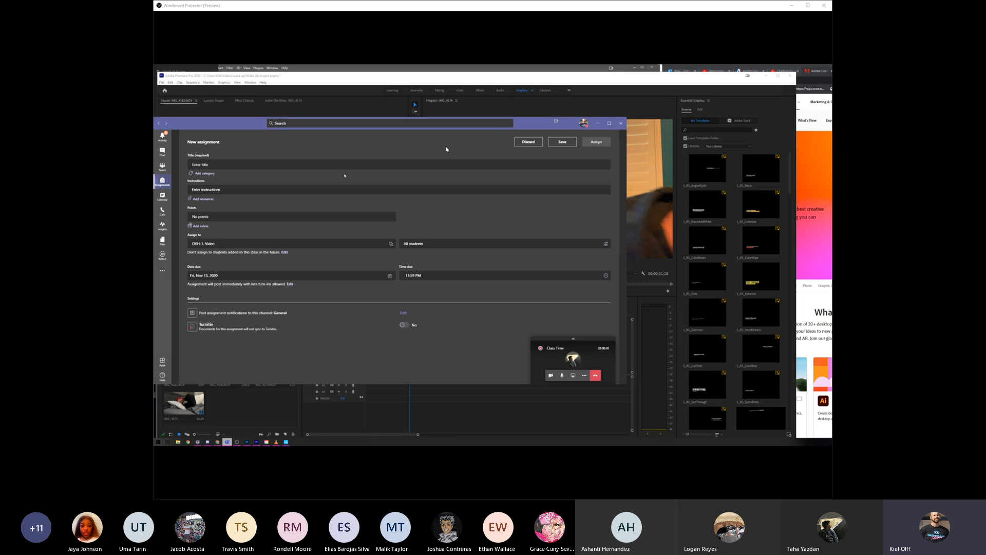
{"action": "left_click", "coordinate": [524, 142]}
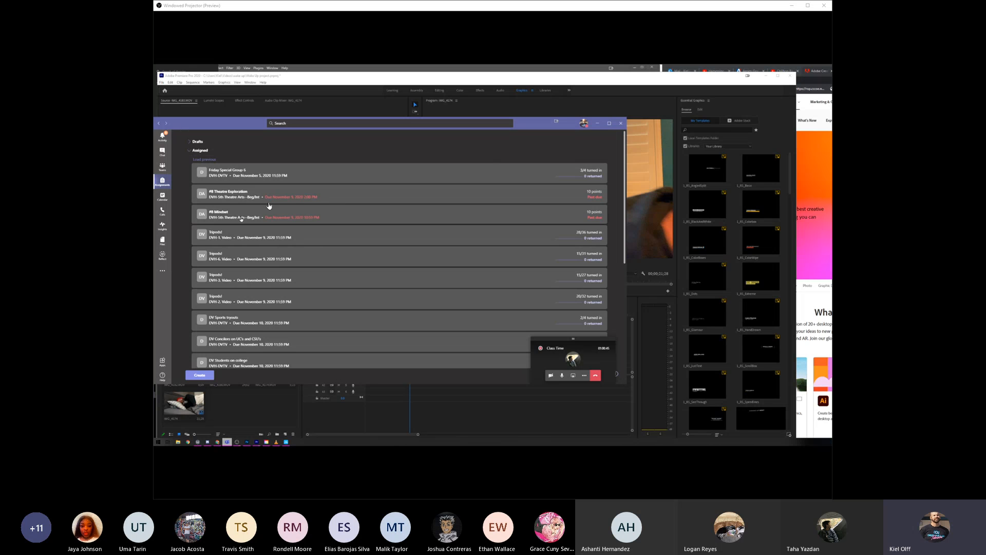
- Create a new assignment from the existing "Choose an editing program!" in DVH-1. Video and assign it to the DVH-2. Video class
{"action": "left_click", "coordinate": [211, 374]}
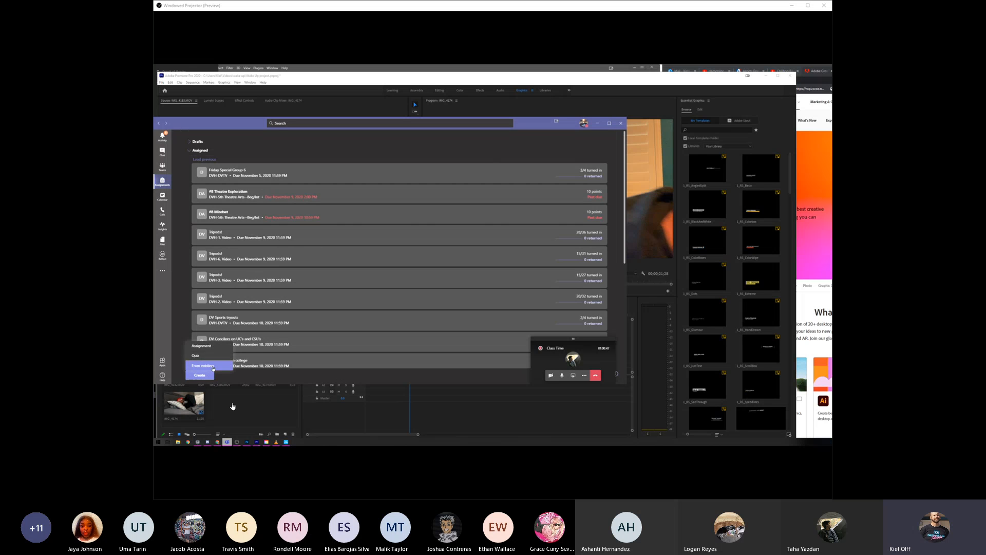
{"action": "left_click", "coordinate": [203, 365]}
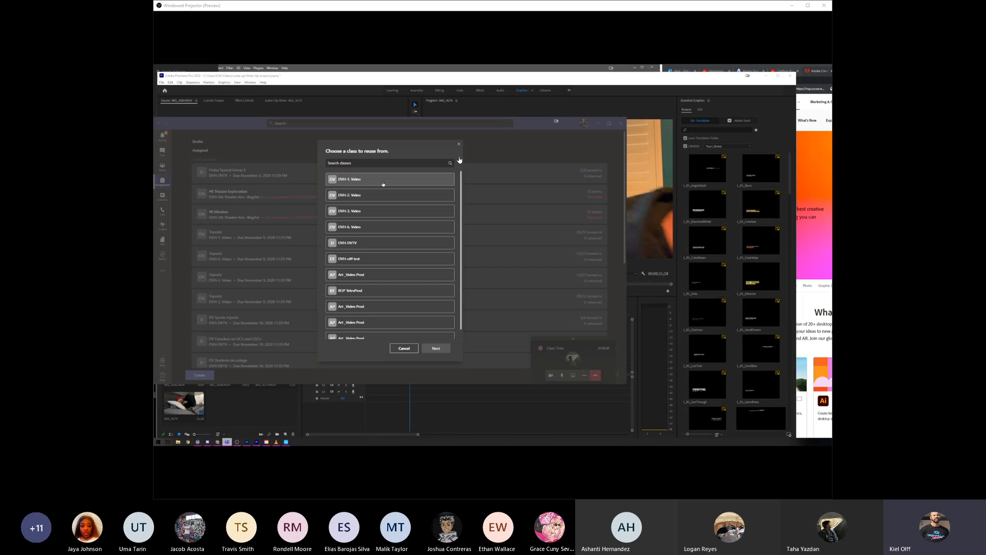
{"action": "left_click", "coordinate": [382, 182]}
{"action": "left_click", "coordinate": [435, 349]}
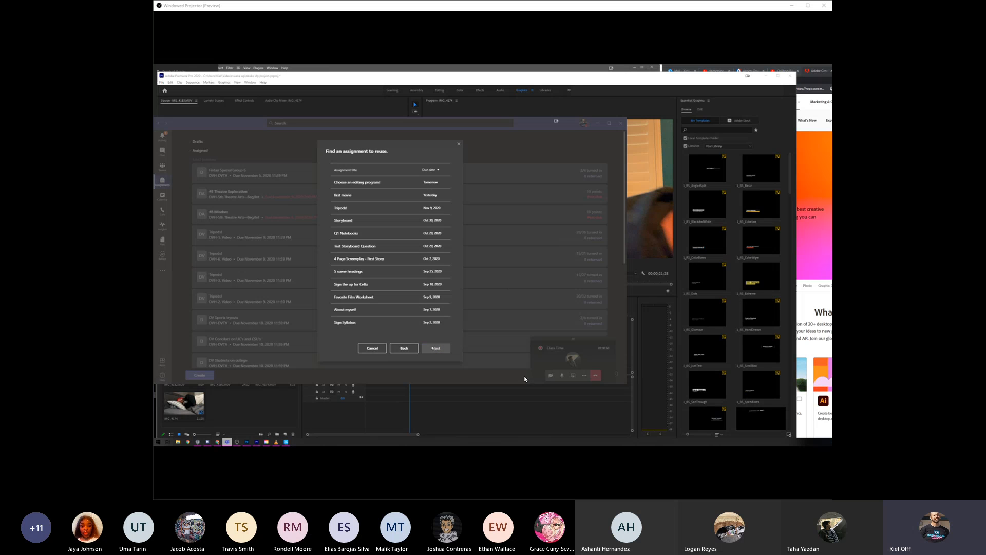
{"action": "left_click", "coordinate": [387, 184]}
{"action": "left_click", "coordinate": [435, 348]}
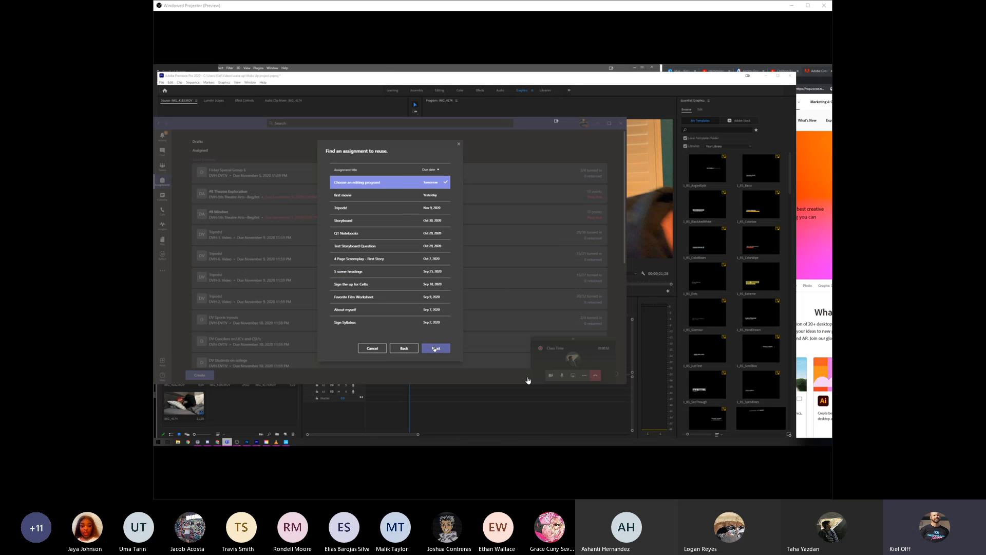
{"action": "left_click", "coordinate": [379, 195]}
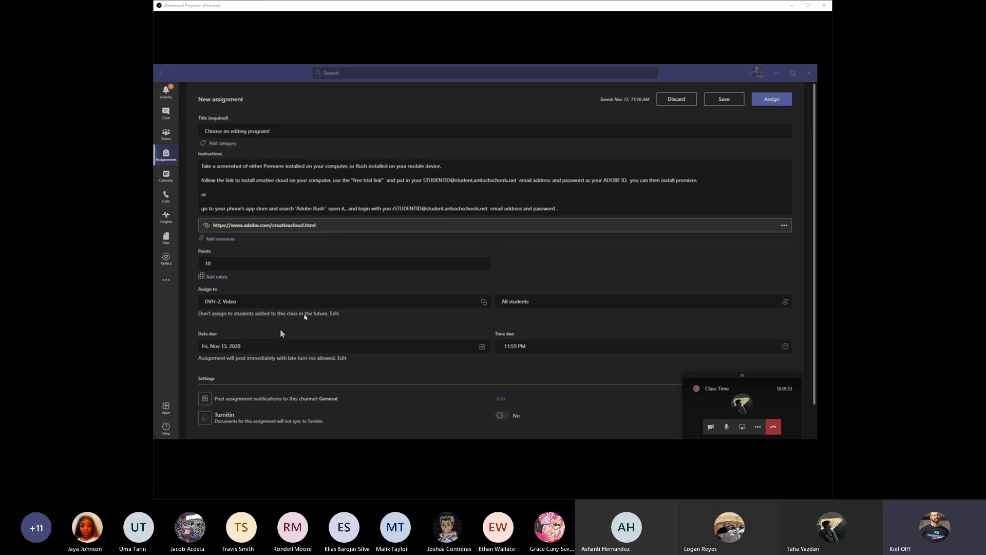
{"action": "left_click", "coordinate": [771, 99]}
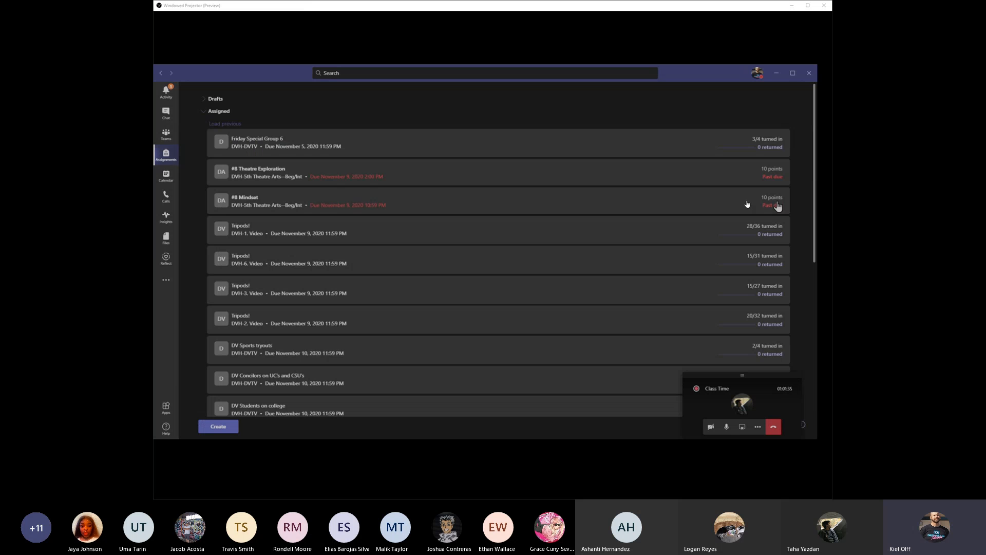